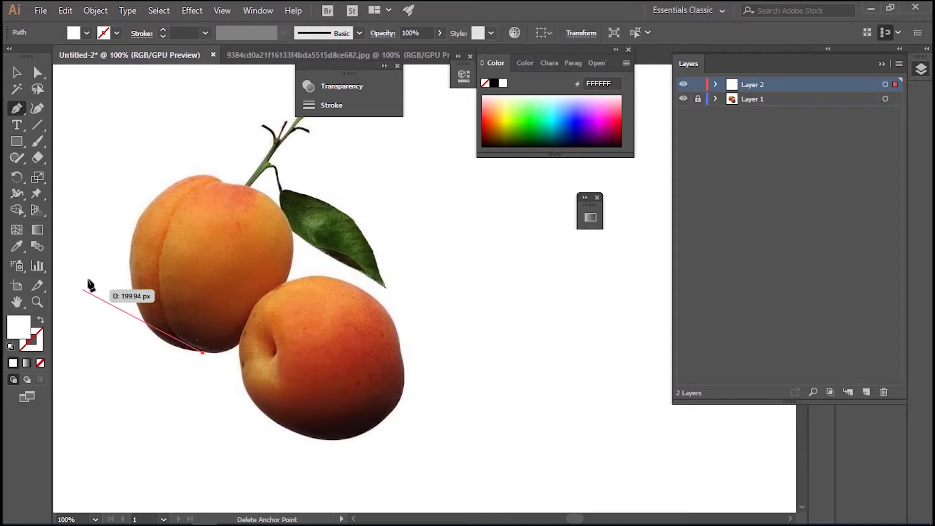
# Pen-trace a closed curved outline around the upper apricot's lower edge, left side, top and leaf side.
pyautogui.click(130, 276)
pyautogui.moveTo(132, 276); pyautogui.dragTo(124, 200)
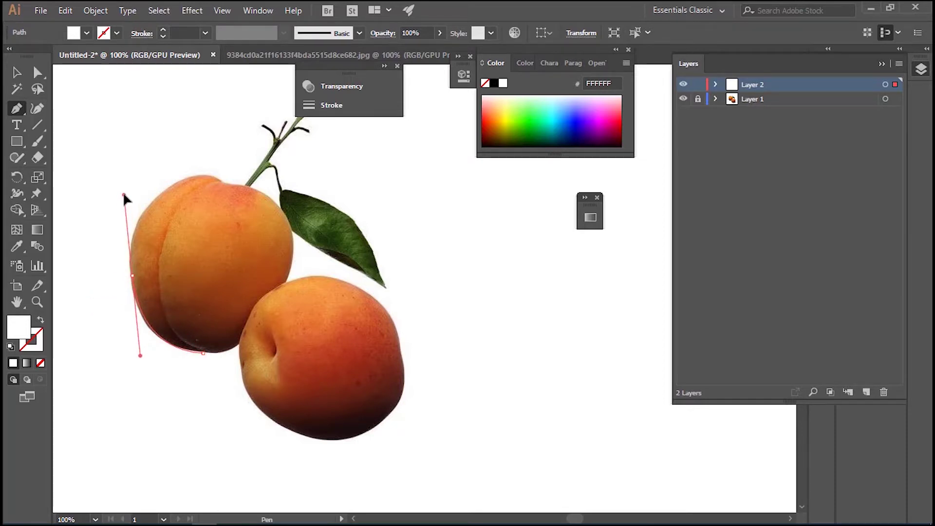
pyautogui.moveTo(124, 199); pyautogui.dragTo(126, 193)
pyautogui.moveTo(193, 176); pyautogui.dragTo(294, 234)
pyautogui.moveTo(293, 268)
pyautogui.mouseDown()
pyautogui.moveTo(240, 347)
pyautogui.moveTo(184, 359)
pyautogui.moveTo(172, 390)
pyautogui.mouseUp()
pyautogui.moveTo(203, 353)
pyautogui.mouseDown()
pyautogui.moveTo(226, 355)
pyautogui.moveTo(195, 347)
pyautogui.moveTo(200, 355)
pyautogui.mouseUp()
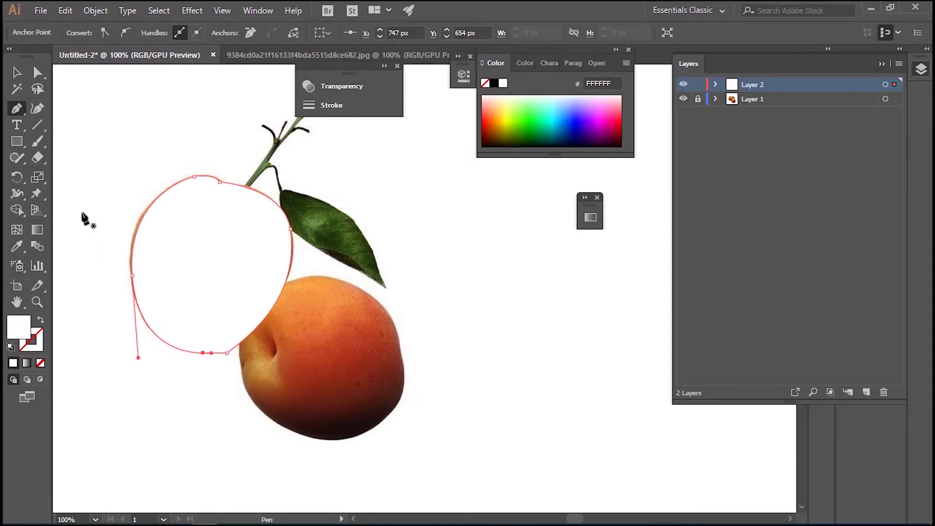
pyautogui.click(17, 73)
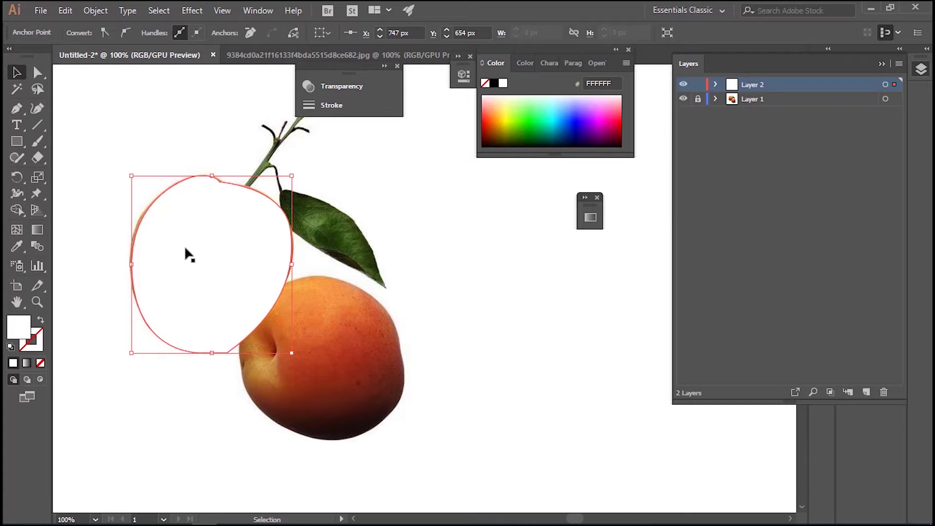
# Move the traced shape right of the photo and fill it with an Eyedropper-sampled apricot orange.
pyautogui.moveTo(131, 267)
pyautogui.mouseDown()
pyautogui.moveTo(313, 266)
pyautogui.moveTo(447, 291)
pyautogui.mouseUp()
pyautogui.click(17, 247)
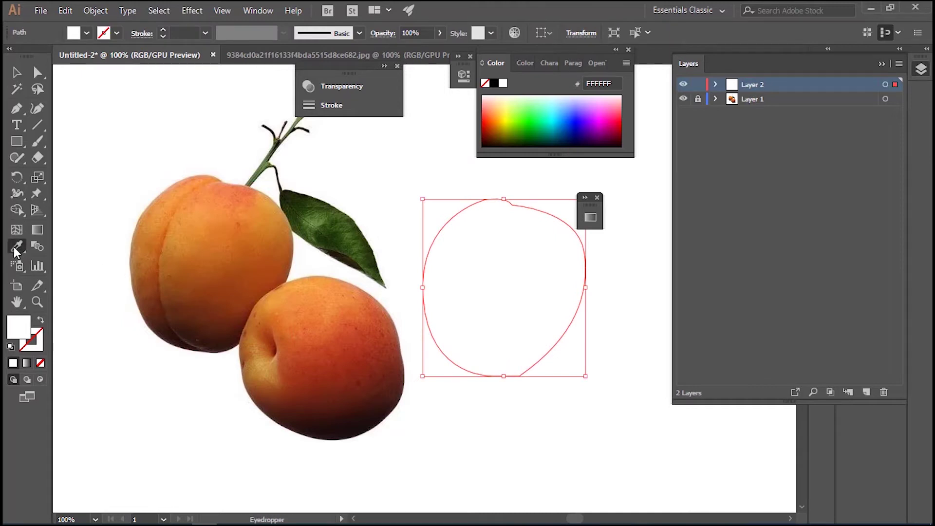
pyautogui.click(204, 255)
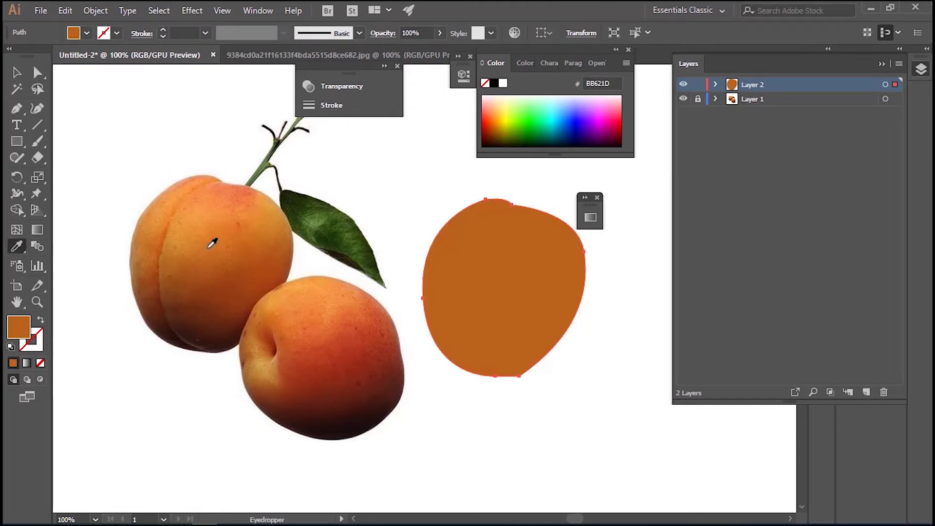
pyautogui.click(195, 247)
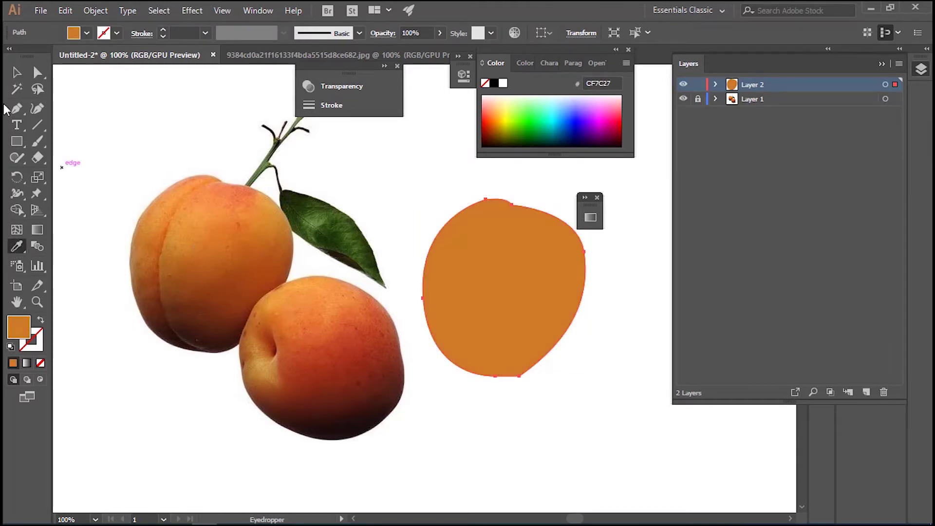
pyautogui.click(182, 249)
pyautogui.click(189, 249)
pyautogui.click(189, 246)
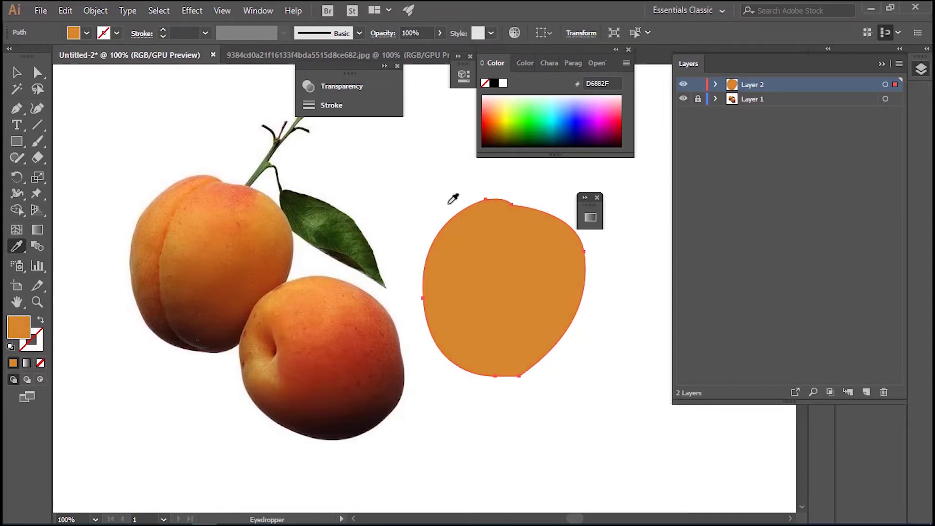
pyautogui.click(588, 220)
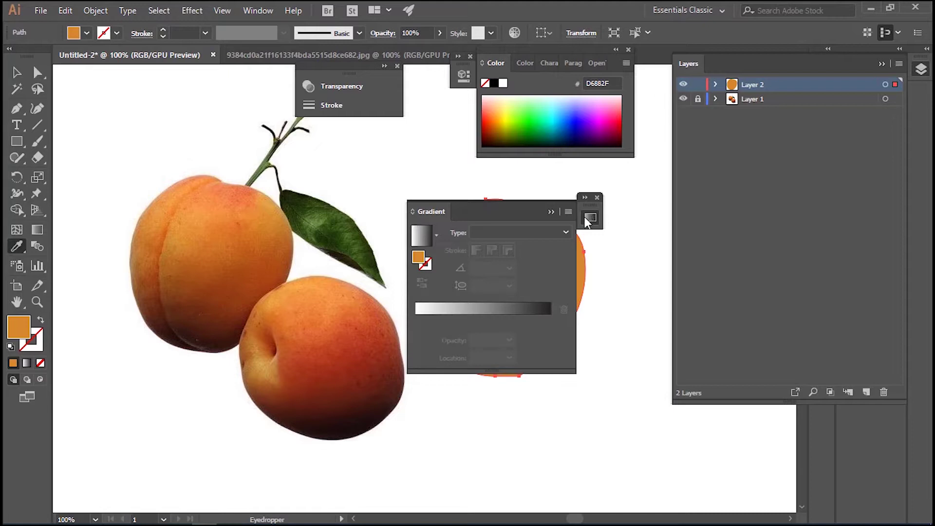
# Fill the traced shape with a linear white-to-black gradient, leaving the left stop's colour unchanged.
pyautogui.click(458, 311)
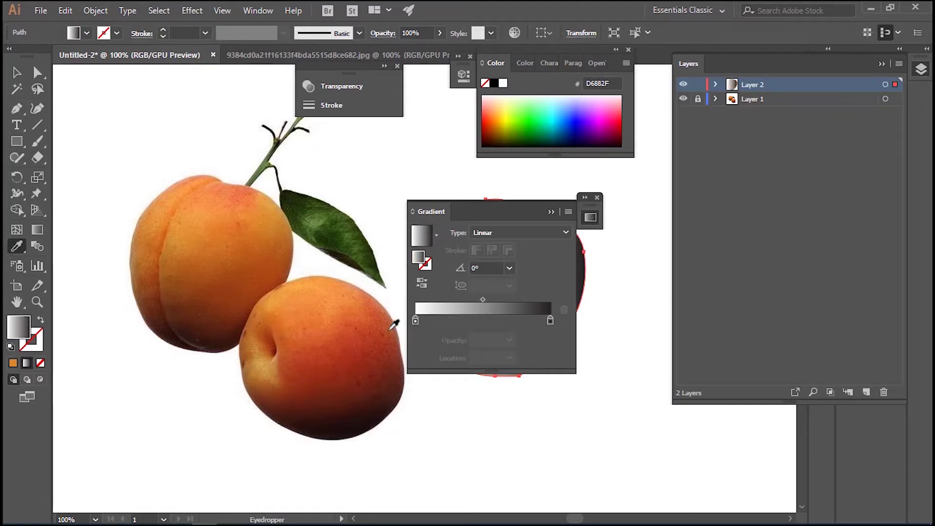
pyautogui.click(414, 321)
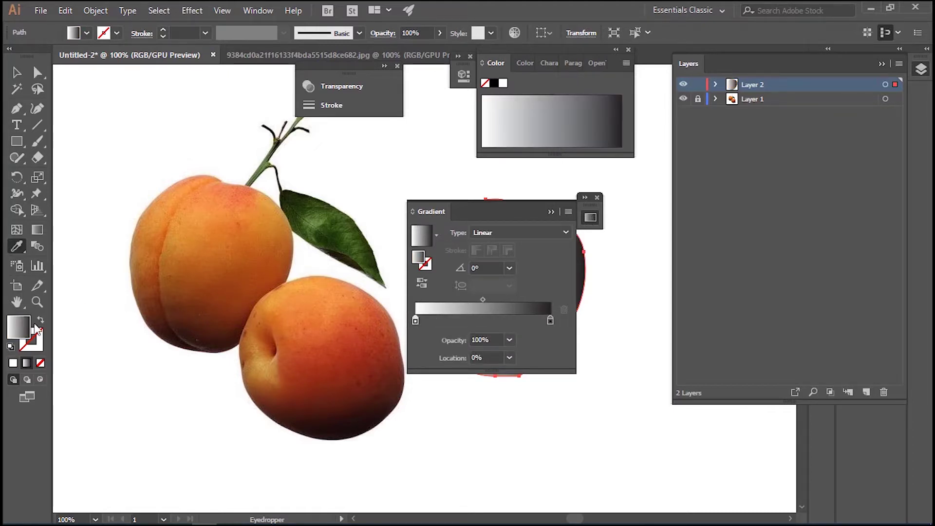
pyautogui.doubleClick(17, 326)
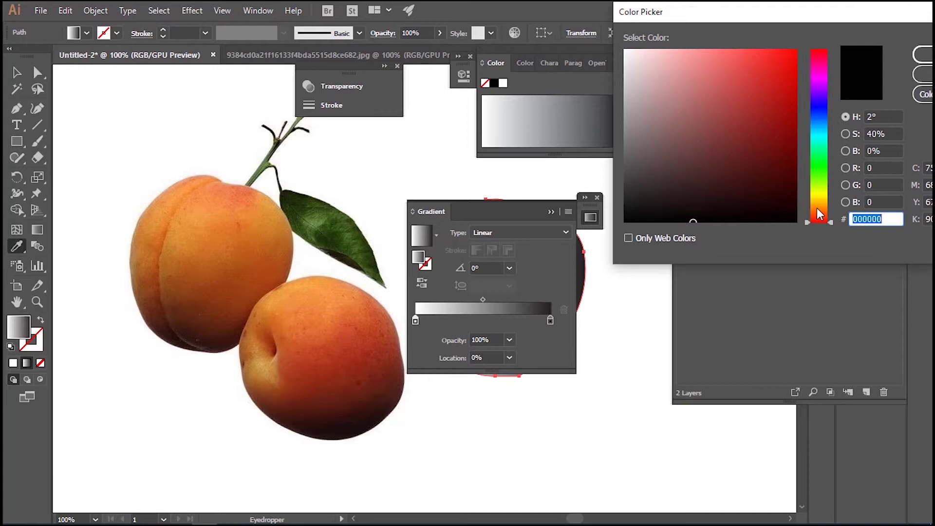
pyautogui.click(923, 75)
# Draw a small top-left square and fill it with deep orange sampled from the apricot.
pyautogui.click(17, 142)
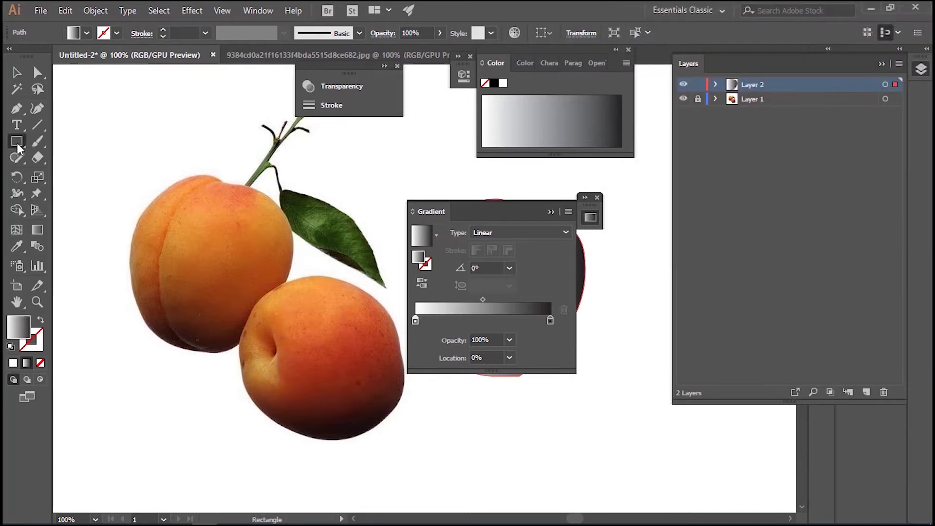
pyautogui.click(53, 141)
pyautogui.moveTo(93, 124); pyautogui.dragTo(120, 151)
pyautogui.click(17, 246)
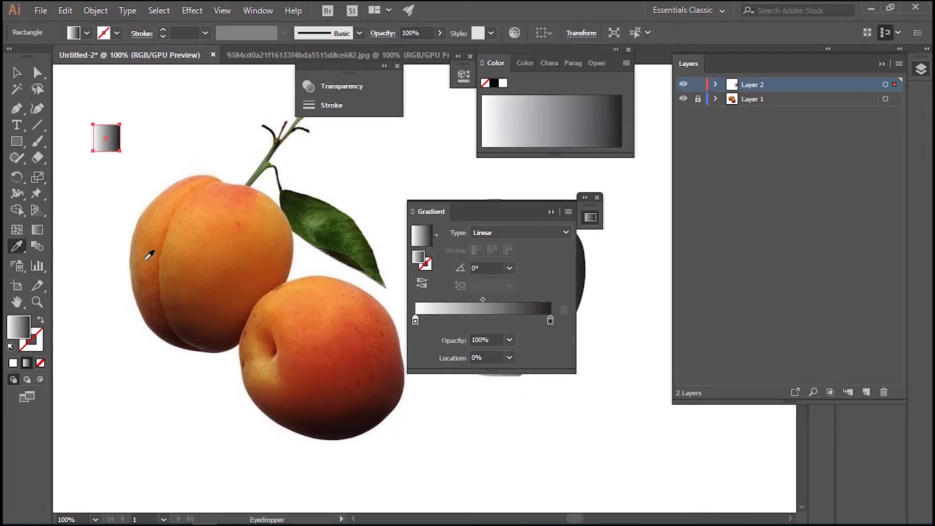
pyautogui.click(177, 249)
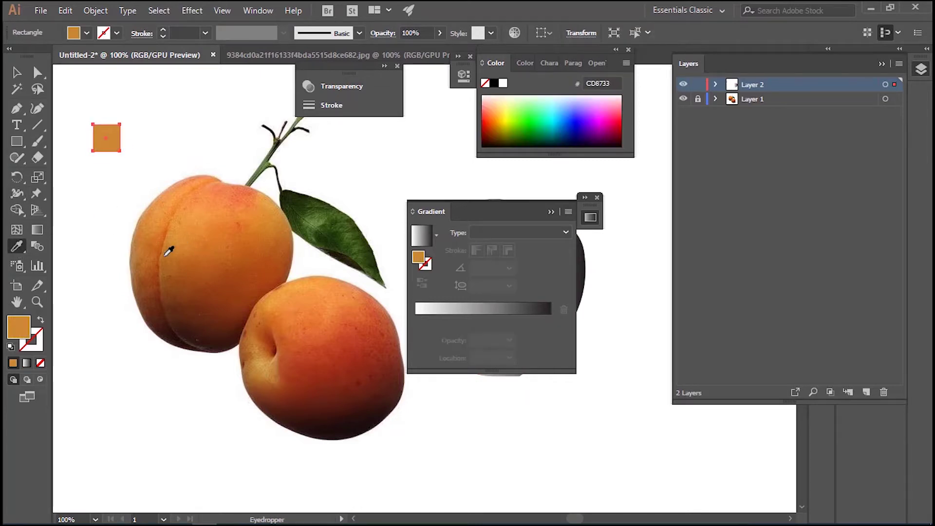
# Draw a second square beside it, filled with a lighter peach tone from the apricot.
pyautogui.click(16, 142)
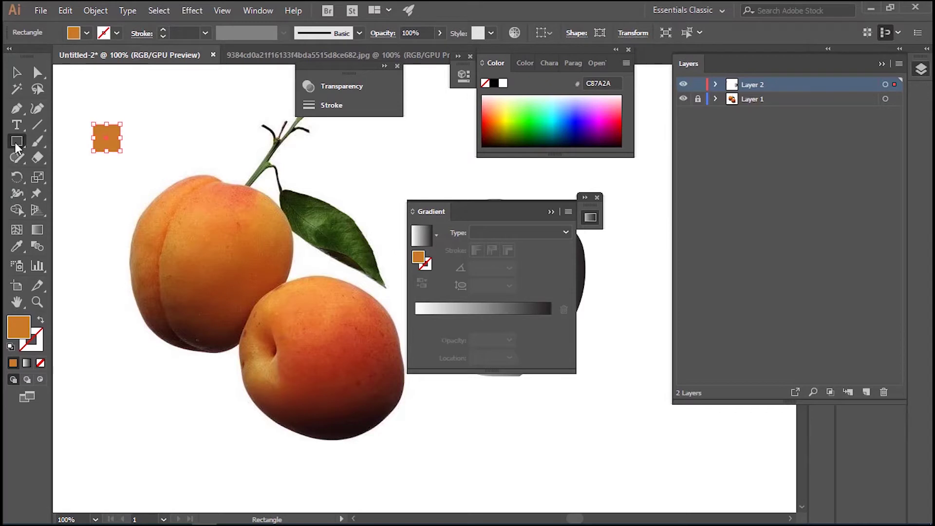
pyautogui.moveTo(130, 125); pyautogui.dragTo(156, 154)
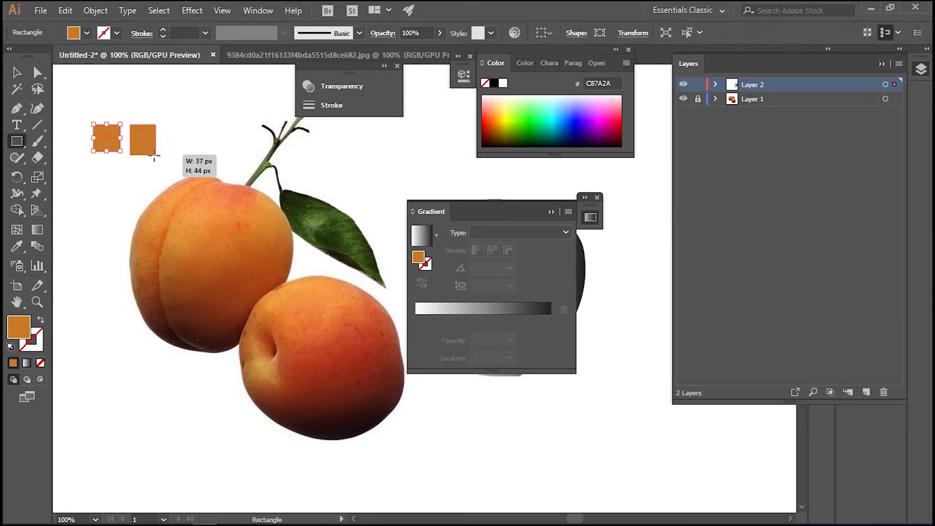
pyautogui.click(15, 247)
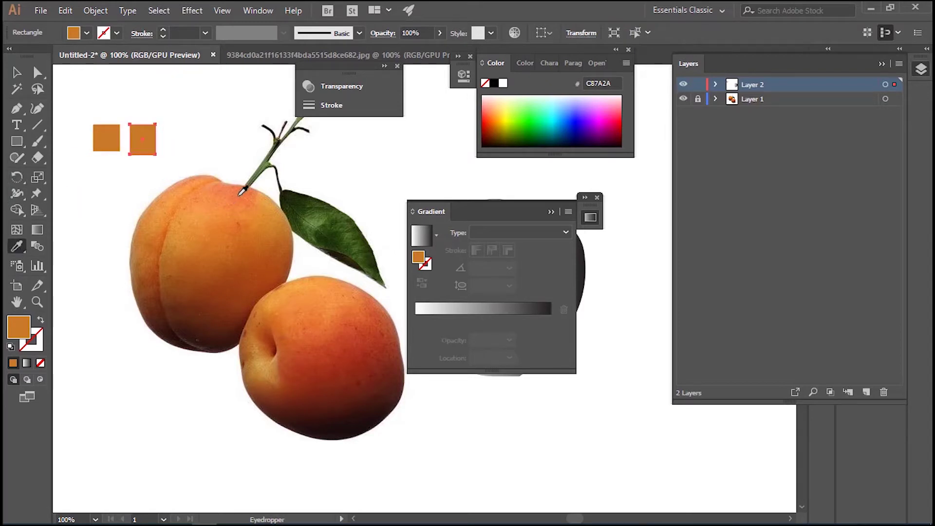
pyautogui.click(234, 189)
# Resample a different orange into the left square, undoing an accidental gradient fill.
pyautogui.click(17, 74)
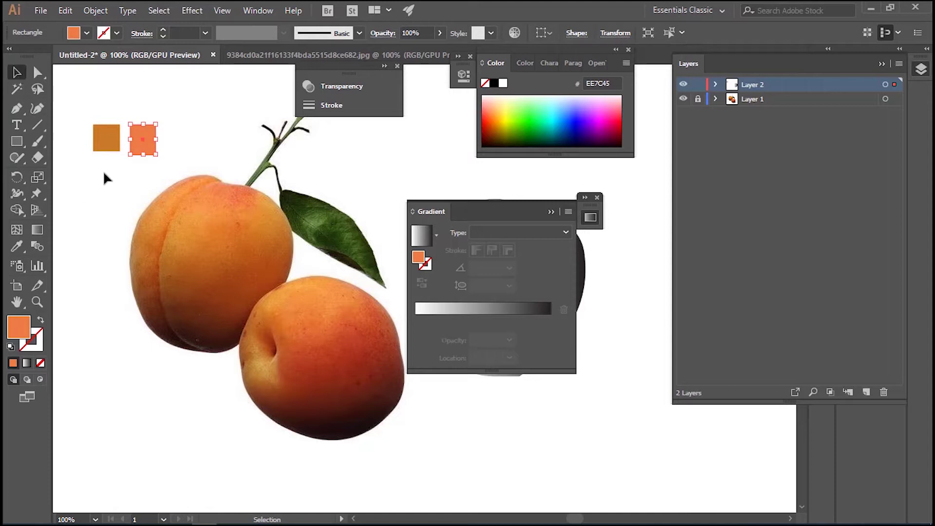
pyautogui.click(106, 138)
pyautogui.click(17, 247)
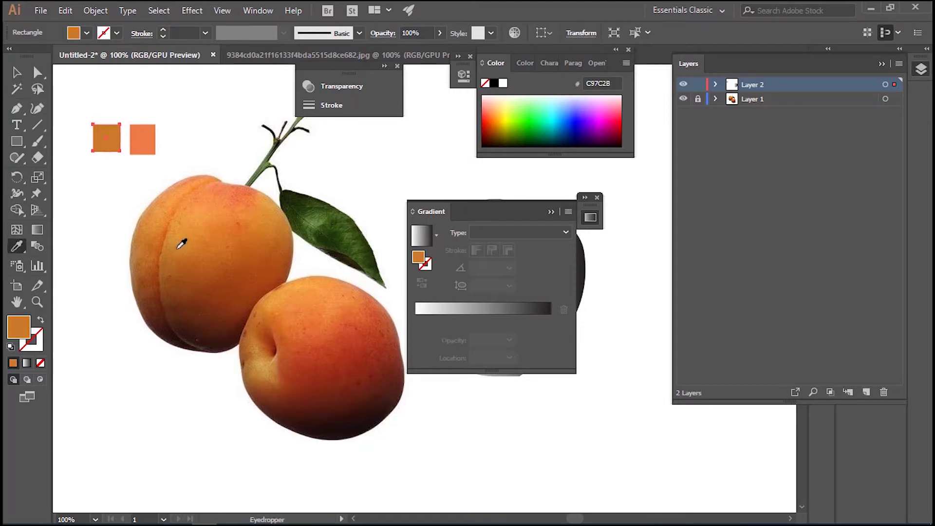
pyautogui.click(193, 231)
pyautogui.click(185, 241)
pyautogui.click(16, 74)
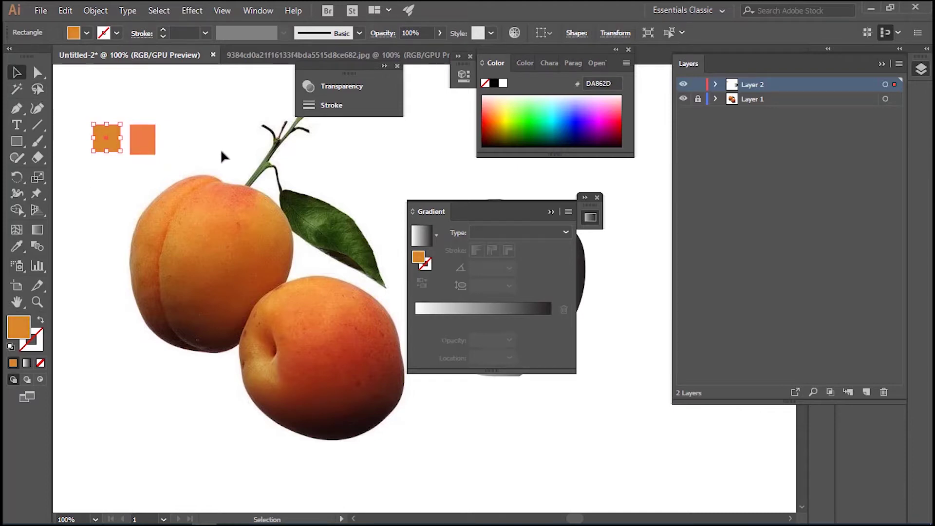
pyautogui.click(425, 312)
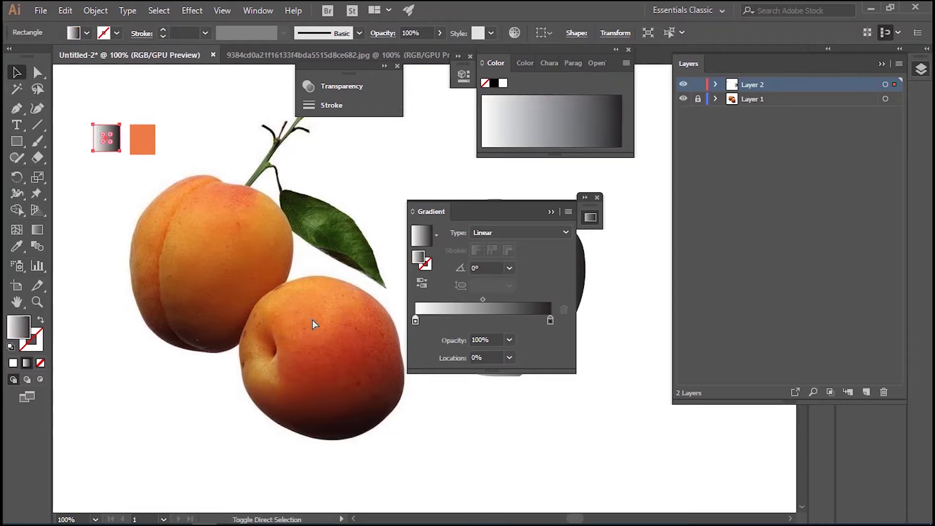
pyautogui.hotkey('ctrl', 'z')
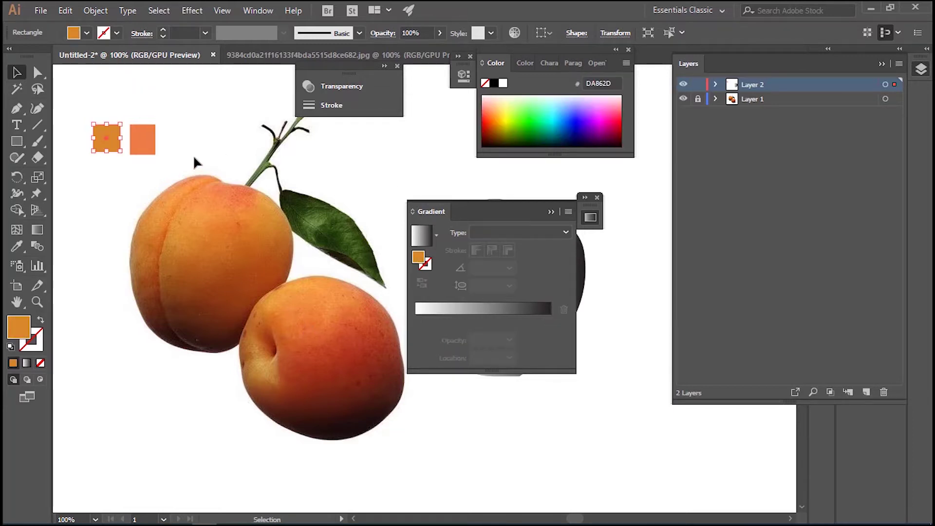
# Select the traced shape's gradient stop and try the left swatch's orange, then undo it.
pyautogui.click(193, 155)
pyautogui.click(584, 275)
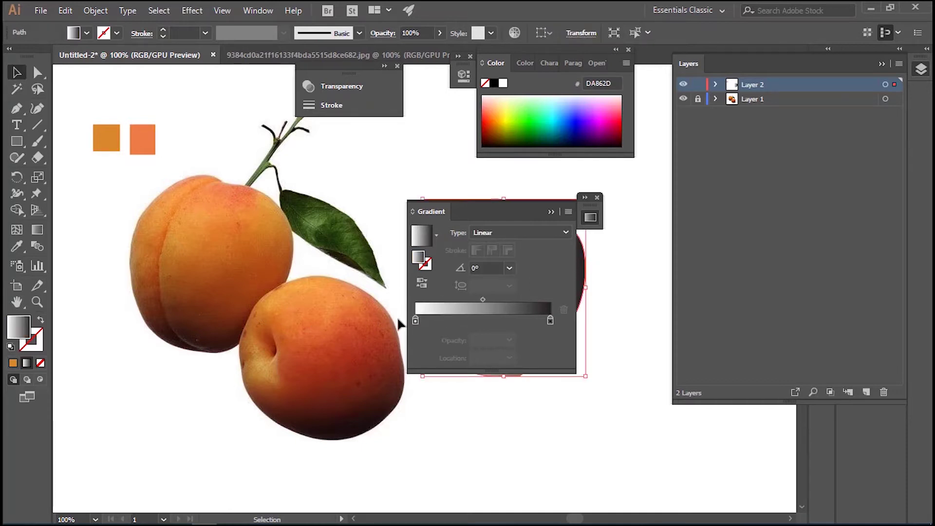
pyautogui.click(416, 321)
pyautogui.click(14, 249)
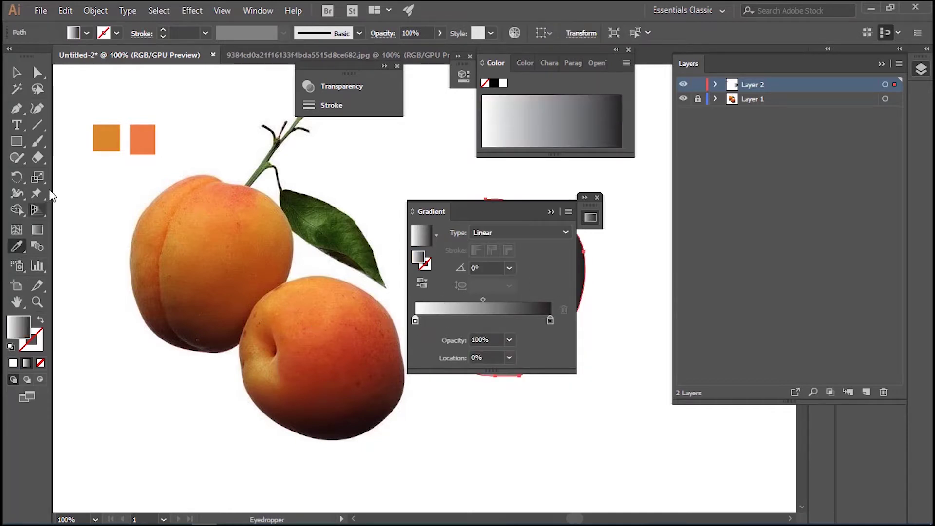
pyautogui.click(100, 136)
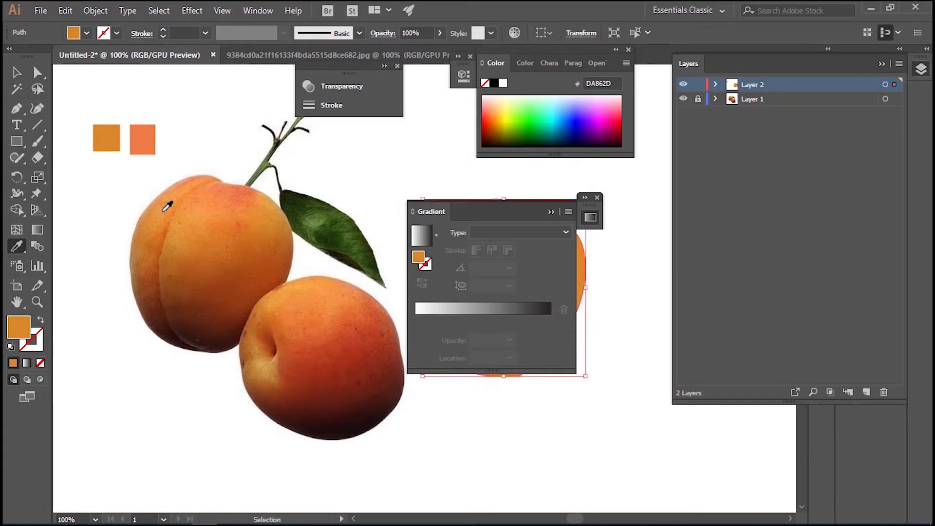
pyautogui.press('.')
# Restore the white-to-black linear gradient on the traced shape and inspect its black stop.
pyautogui.moveTo(475, 225); pyautogui.dragTo(242, 294)
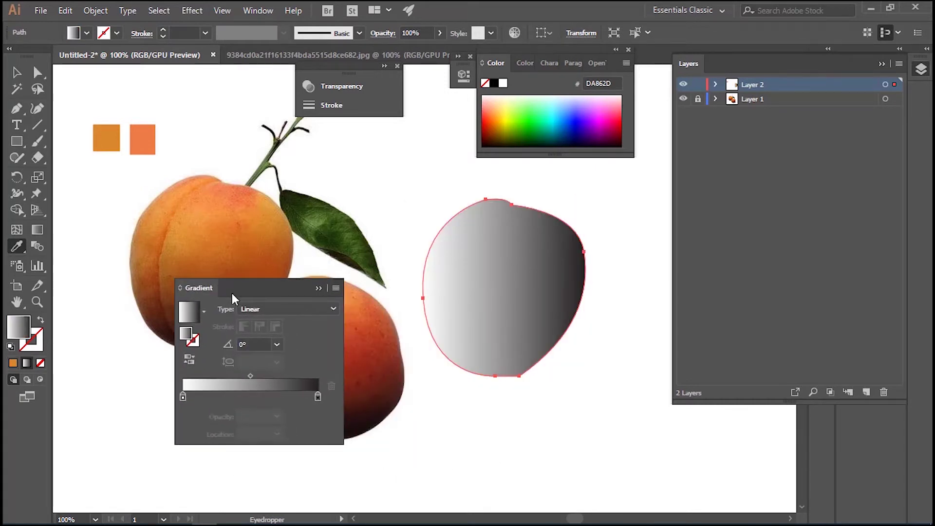
pyautogui.click(183, 397)
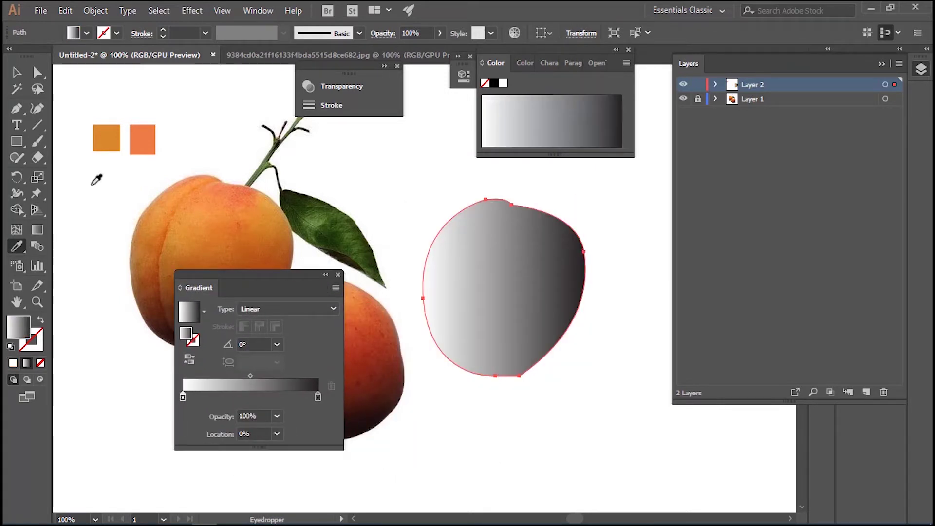
pyautogui.click(107, 142)
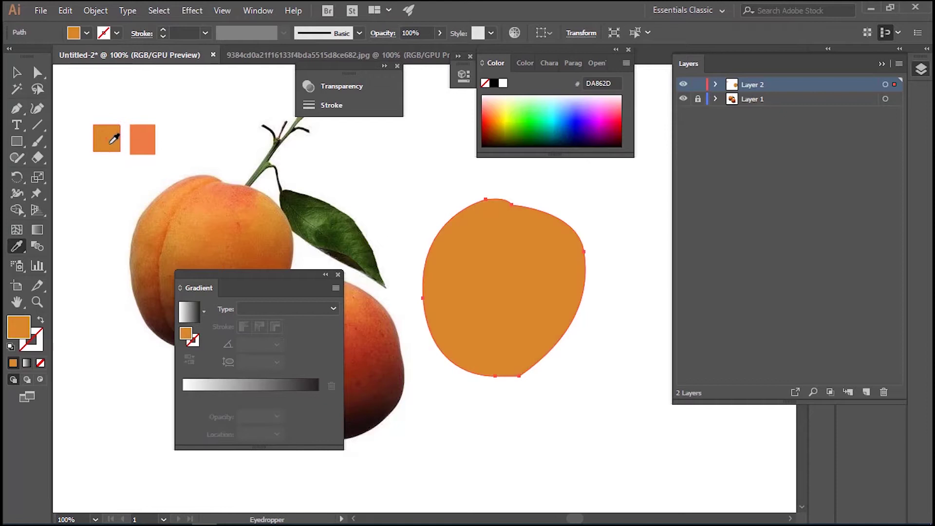
pyautogui.click(193, 395)
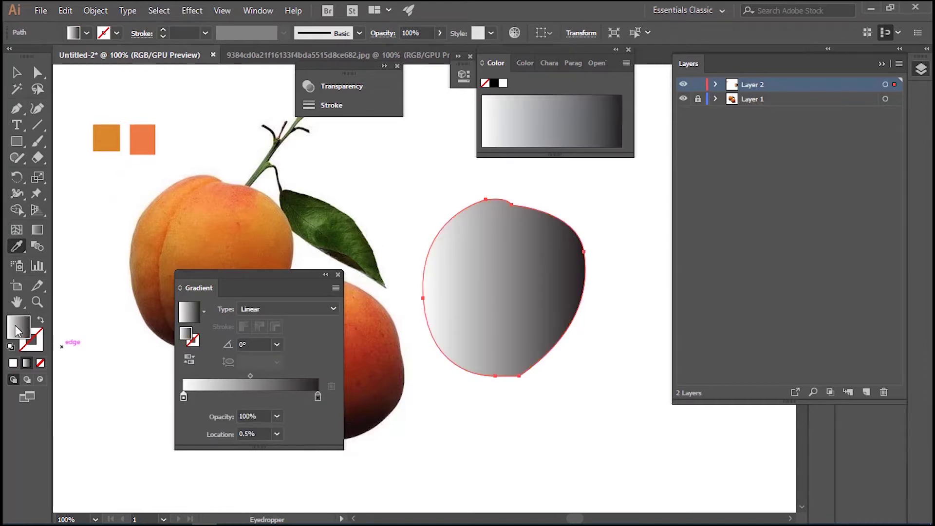
pyautogui.doubleClick(15, 326)
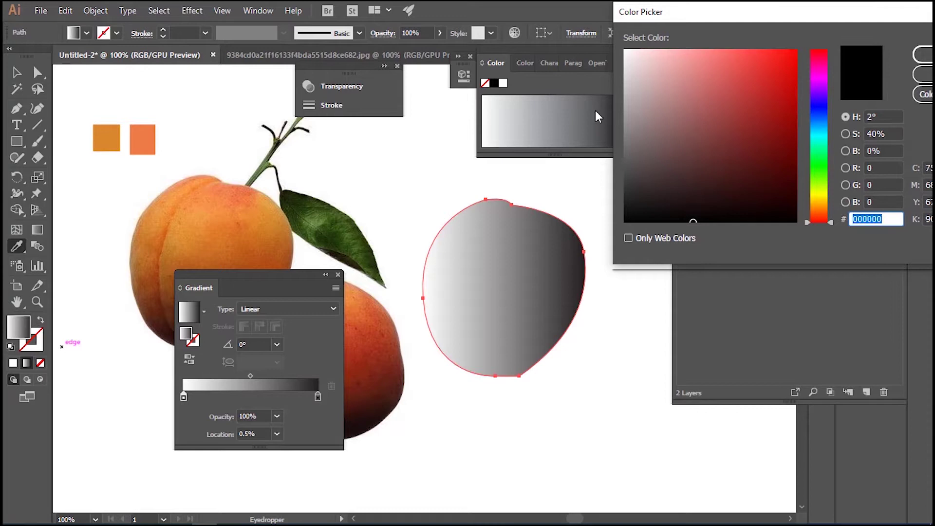
pyautogui.click(922, 78)
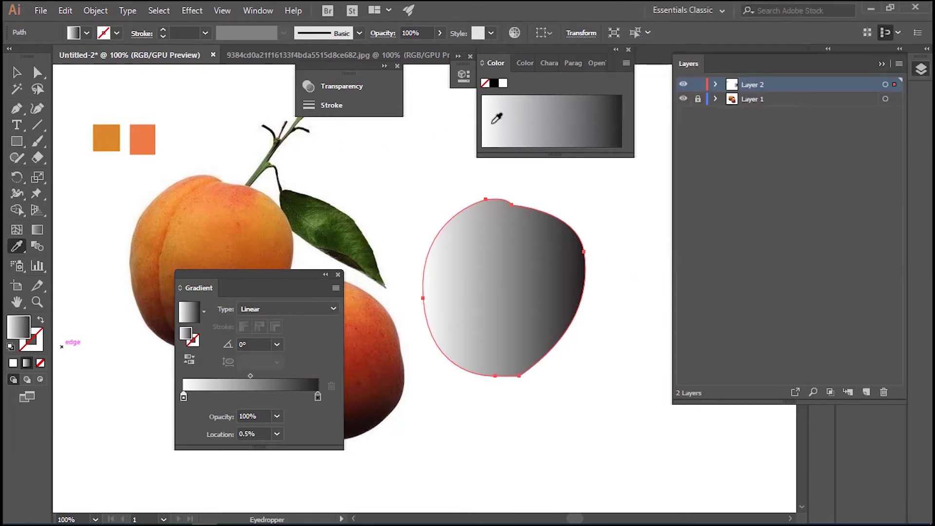
pyautogui.click(17, 73)
# Give the left square a linear gradient with a stop set to hex DA8B28 orange.
pyautogui.click(104, 138)
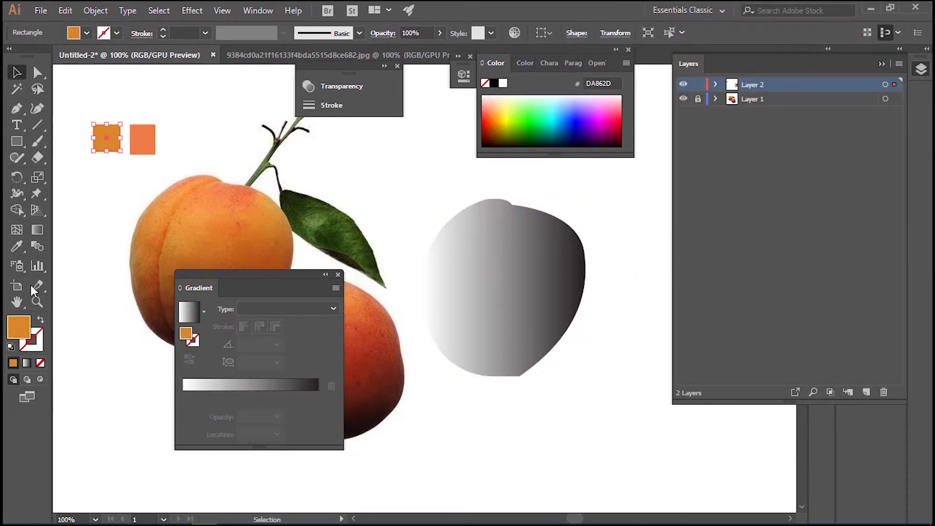
pyautogui.doubleClick(24, 323)
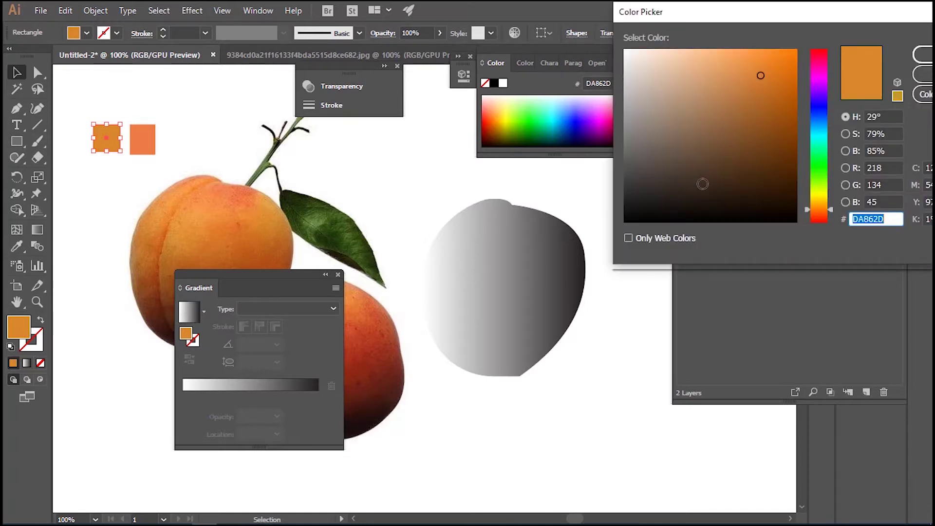
pyautogui.click(922, 65)
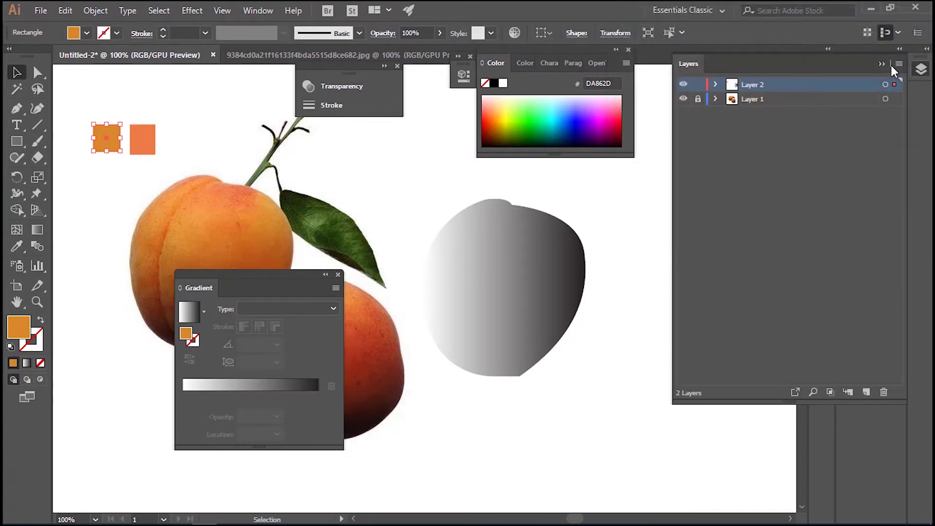
pyautogui.click(184, 397)
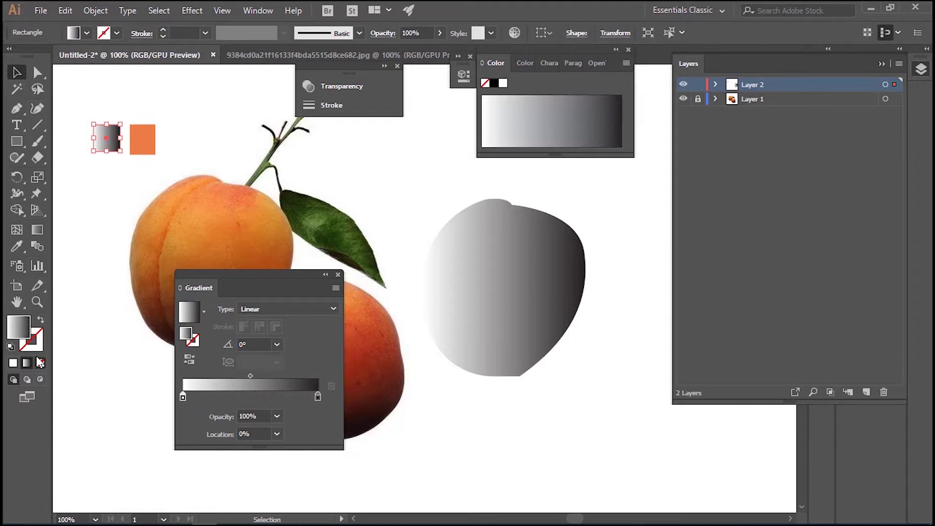
pyautogui.doubleClick(23, 326)
pyautogui.write('DA8B28')
pyautogui.click(922, 55)
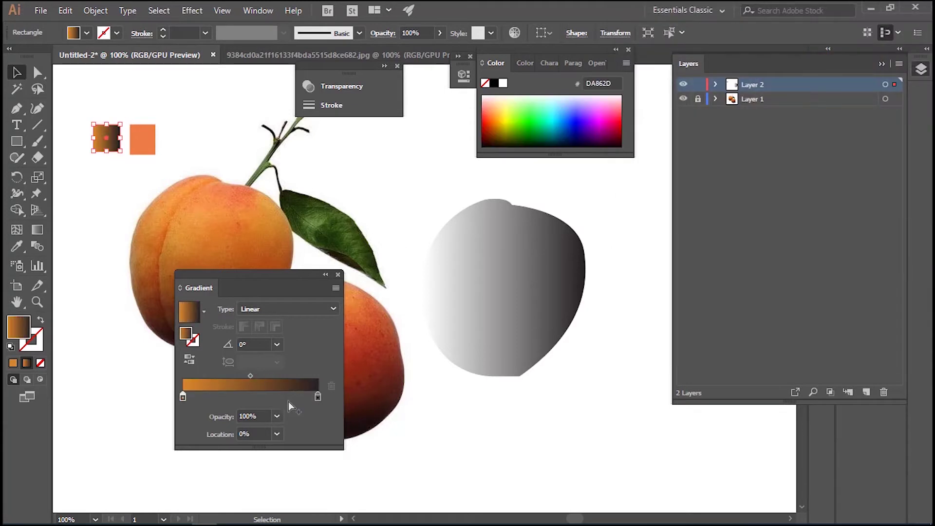
pyautogui.click(148, 168)
# Give the right square a linear gradient whose dark end stop is EE7C45 orange.
pyautogui.click(144, 151)
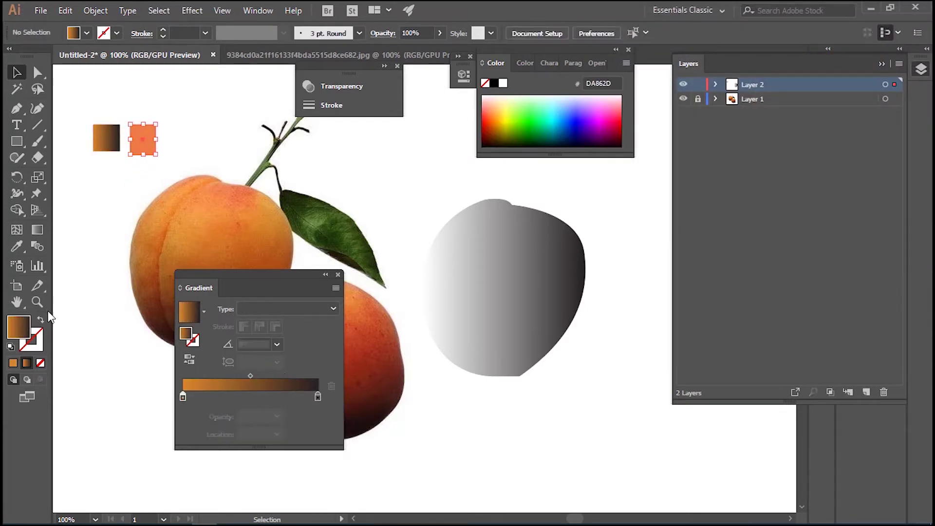
pyautogui.doubleClick(21, 327)
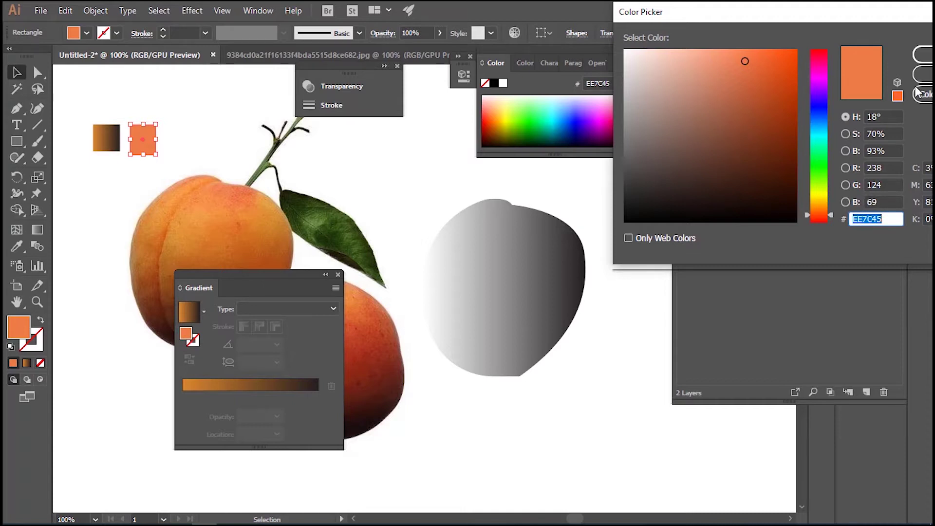
pyautogui.moveTo(824, 20); pyautogui.dragTo(677, 34)
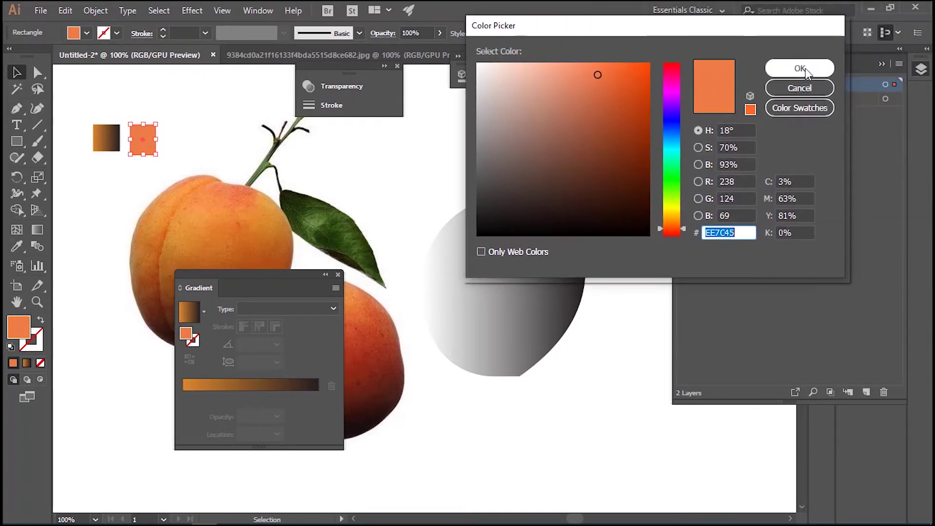
pyautogui.click(800, 68)
pyautogui.click(316, 397)
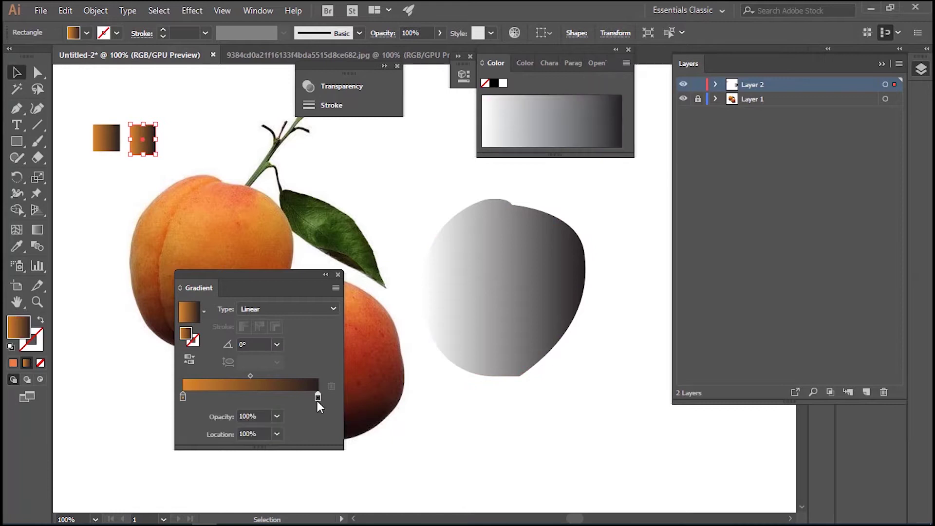
pyautogui.doubleClick(24, 329)
pyautogui.write('EE7C45')
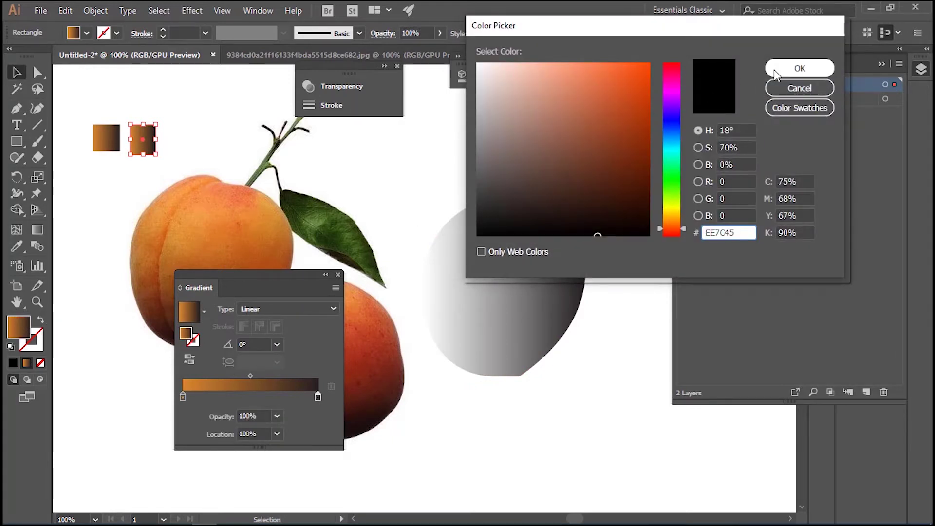
pyautogui.click(780, 70)
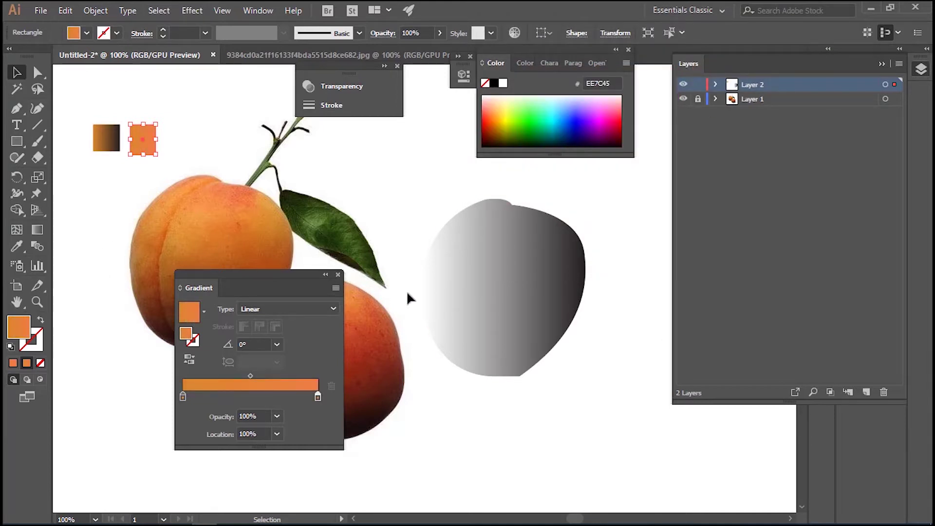
# Copy the right square's orange gradient onto the traced apricot shape with the Eyedropper.
pyautogui.click(480, 304)
pyautogui.click(16, 248)
pyautogui.click(147, 139)
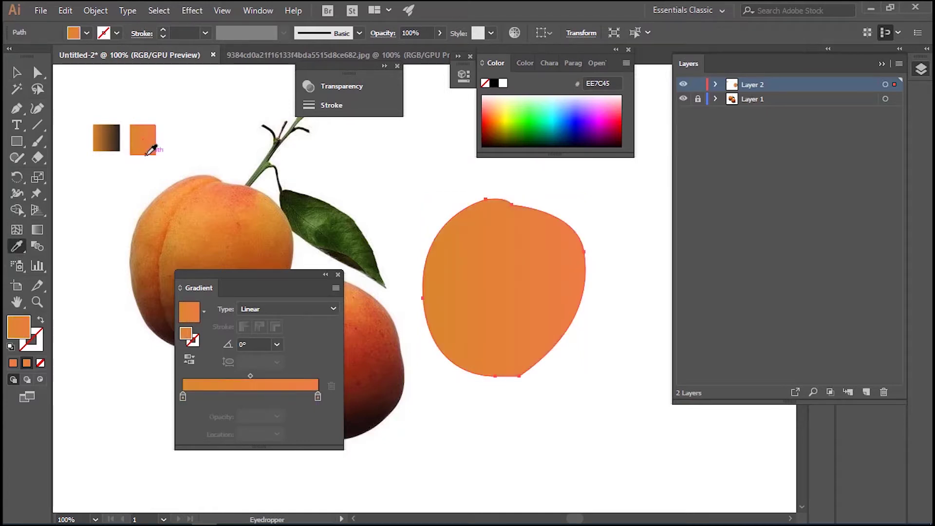
pyautogui.click(325, 276)
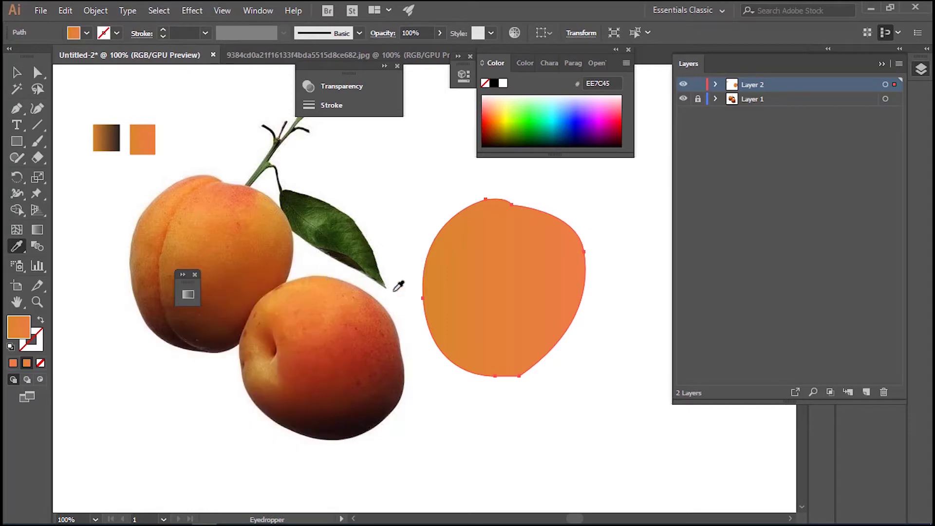
# Redraw the apricot's gradient diagonally from lower left to upper right with the Gradient tool.
pyautogui.click(35, 230)
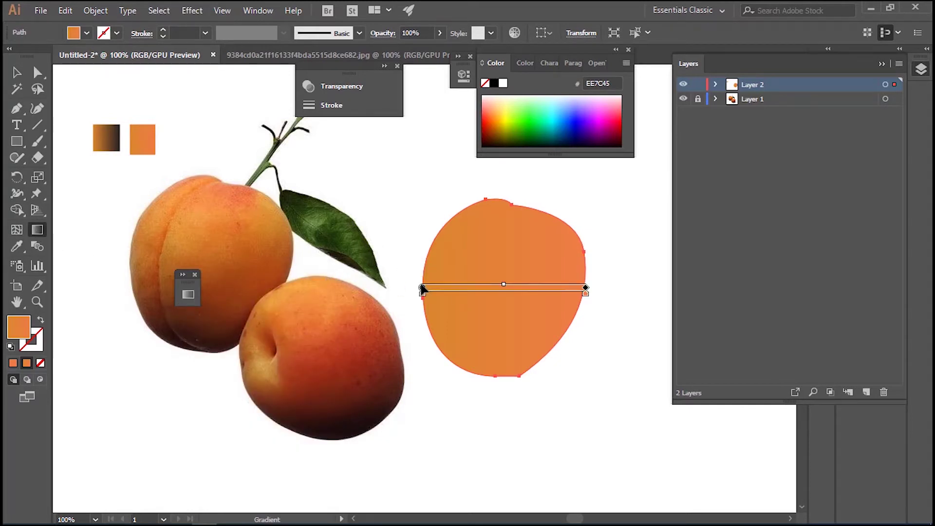
pyautogui.moveTo(434, 264); pyautogui.dragTo(569, 312)
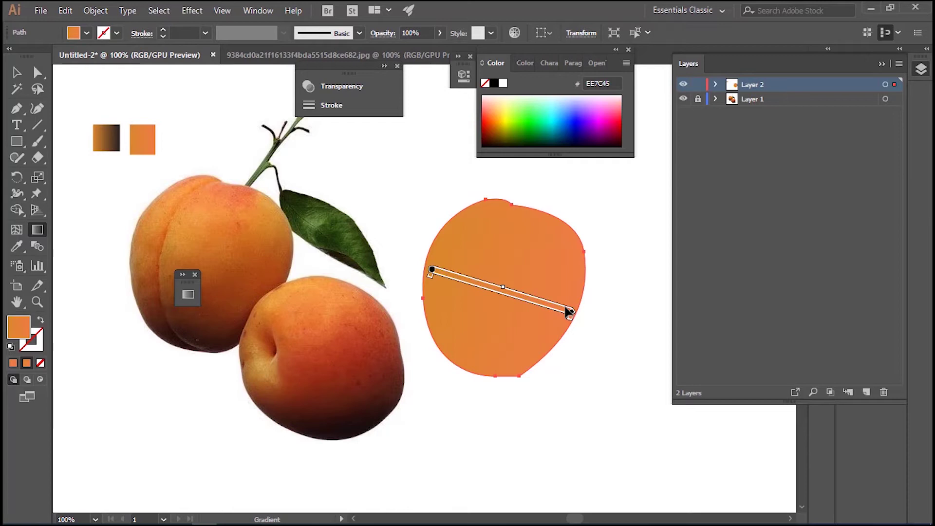
pyautogui.moveTo(558, 236)
pyautogui.mouseDown()
pyautogui.moveTo(448, 331)
pyautogui.moveTo(552, 241)
pyautogui.mouseUp()
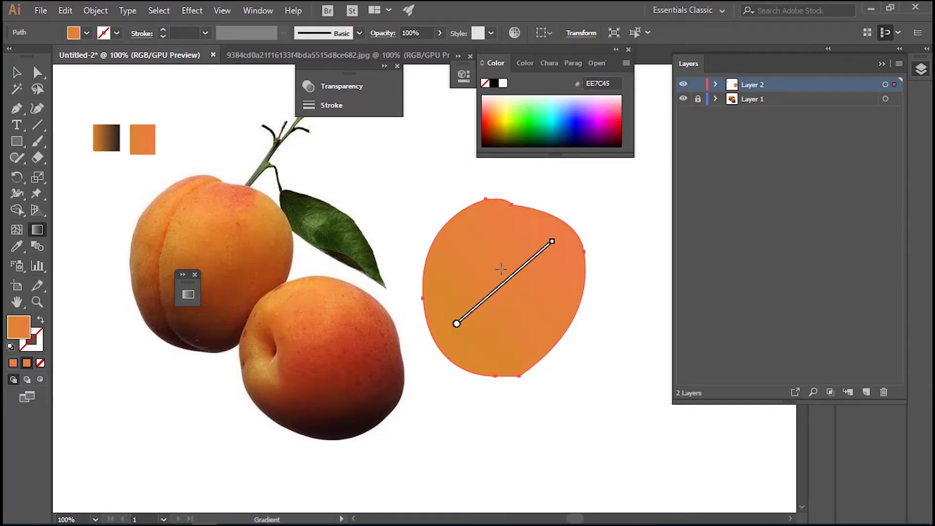
pyautogui.moveTo(457, 324); pyautogui.dragTo(441, 337)
pyautogui.moveTo(537, 254); pyautogui.dragTo(562, 232)
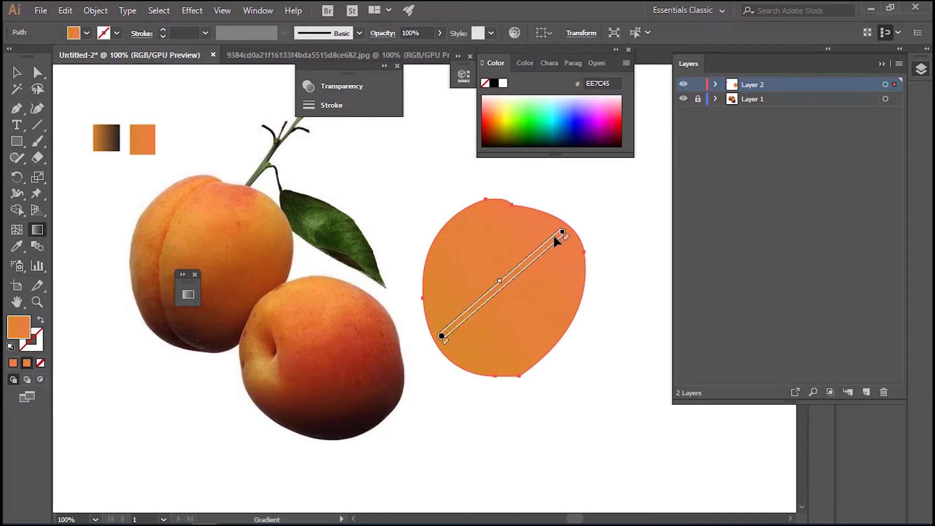
pyautogui.click(16, 72)
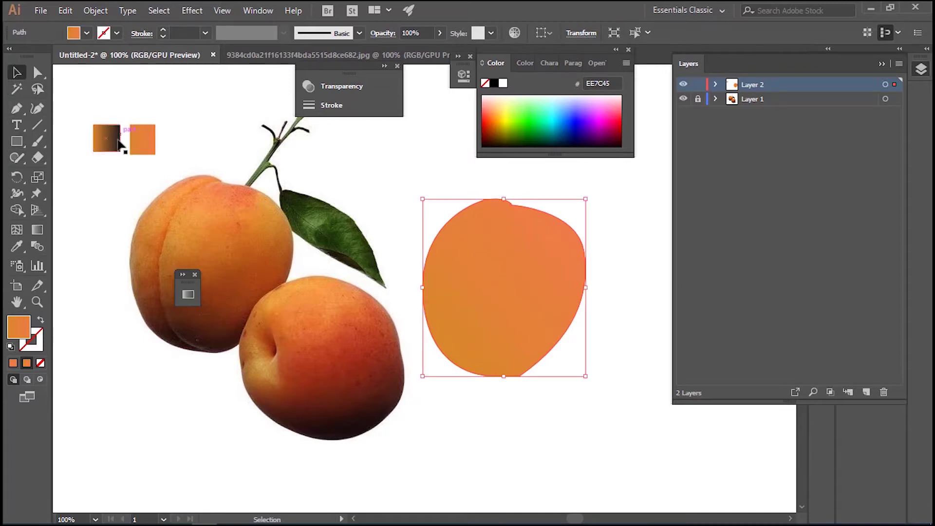
# Start a pen path along the apricot's left crease, then undo its upper part.
pyautogui.click(16, 108)
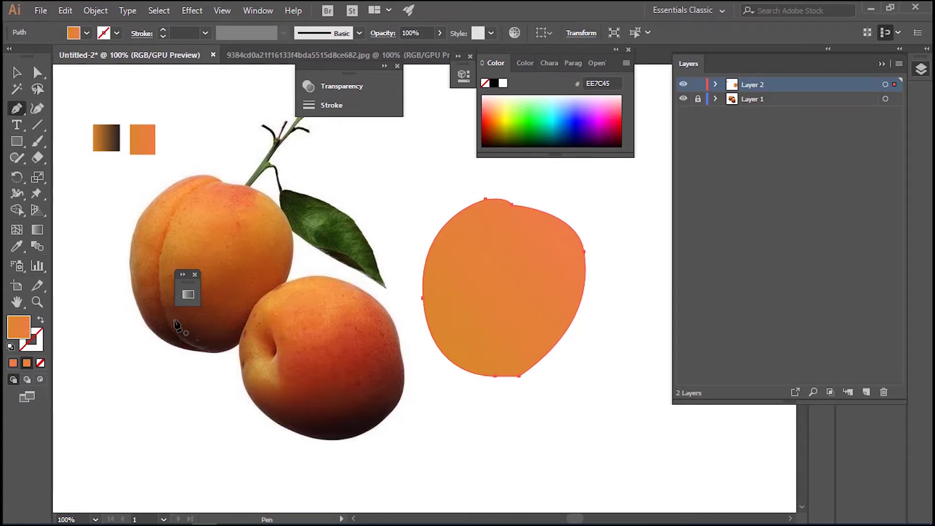
pyautogui.click(199, 352)
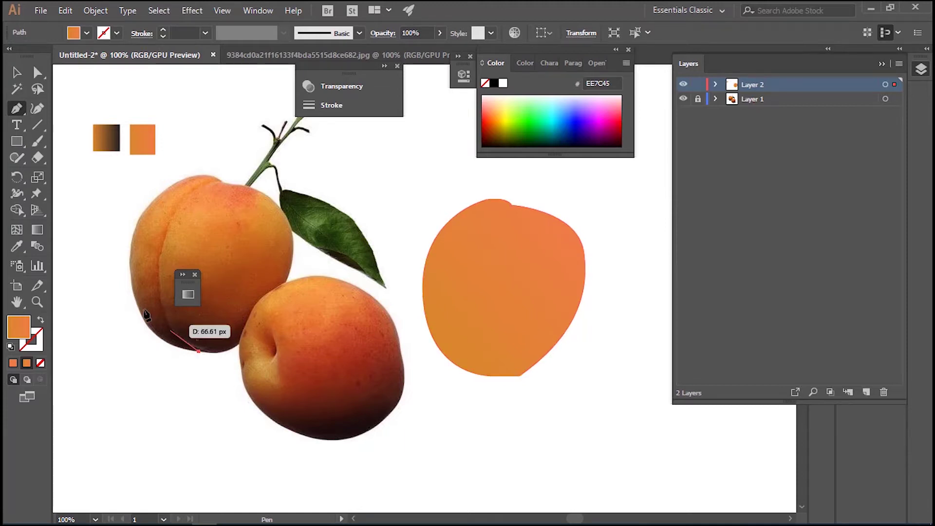
pyautogui.moveTo(160, 296); pyautogui.dragTo(153, 247)
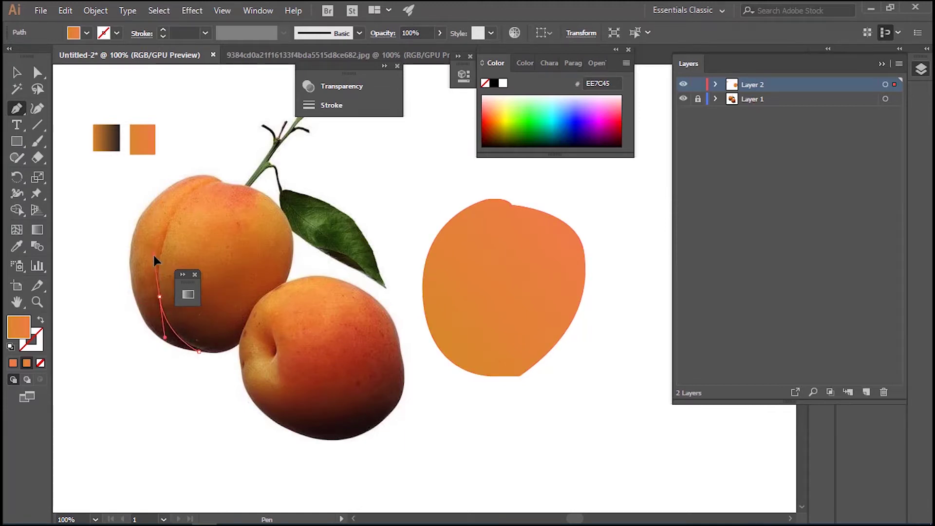
pyautogui.moveTo(182, 199); pyautogui.dragTo(223, 195)
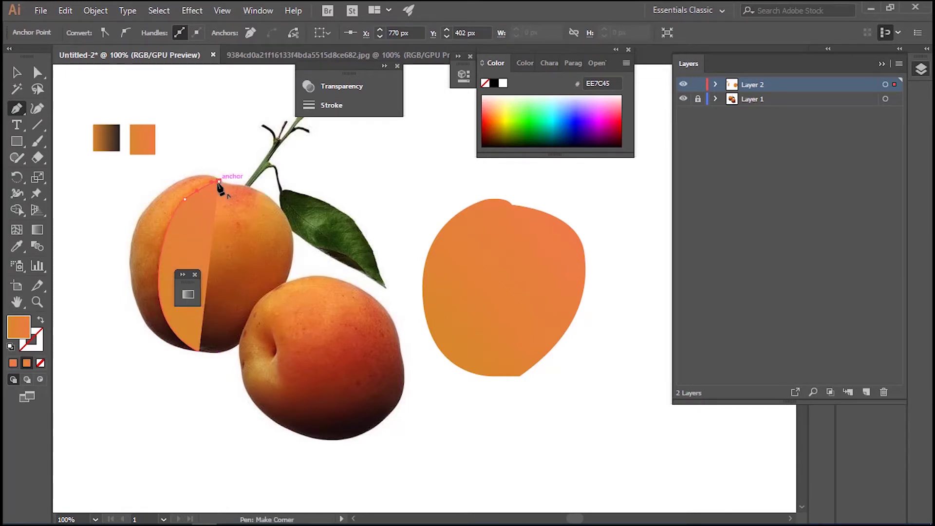
pyautogui.moveTo(182, 201); pyautogui.dragTo(100, 310)
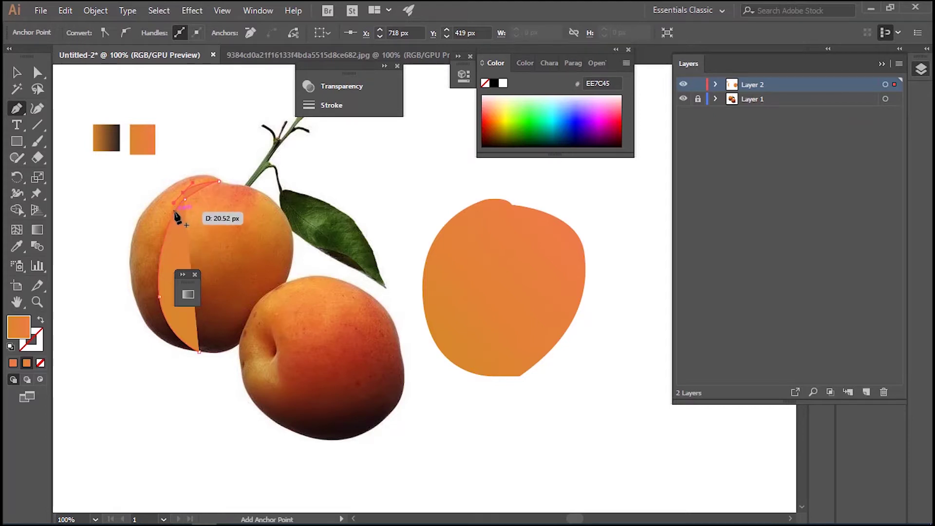
pyautogui.hotkey('shift', 'x')
pyautogui.moveTo(101, 311); pyautogui.dragTo(126, 275)
pyautogui.hotkey('ctrl', '=')
pyautogui.hotkey('ctrl', '=')
pyautogui.hotkey('ctrl', '=')
pyautogui.moveTo(223, 270); pyautogui.dragTo(233, 270)
pyautogui.hotkey('shift', 'x')
pyautogui.hotkey('ctrl', 'z')
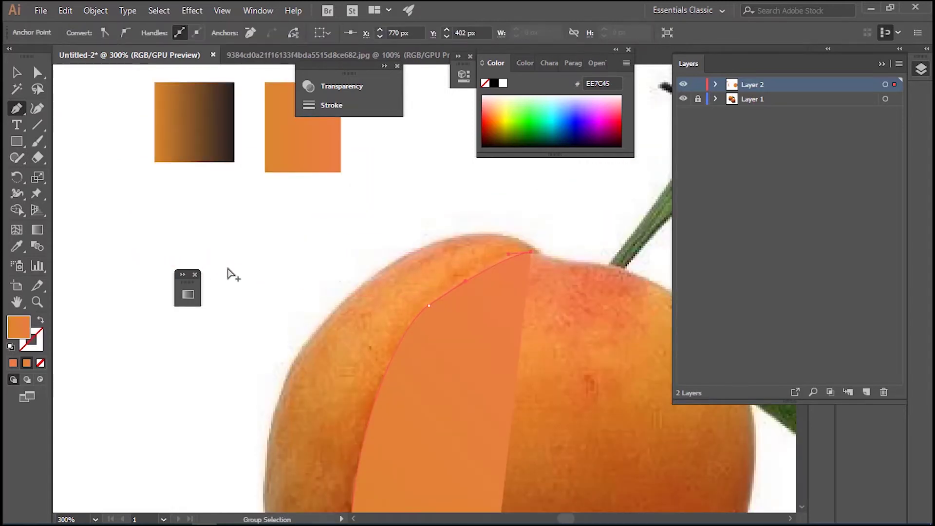
pyautogui.hotkey('ctrl', 'z')
pyautogui.hotkey('ctrl', 'z')
pyautogui.hotkey('ctrl', 'z')
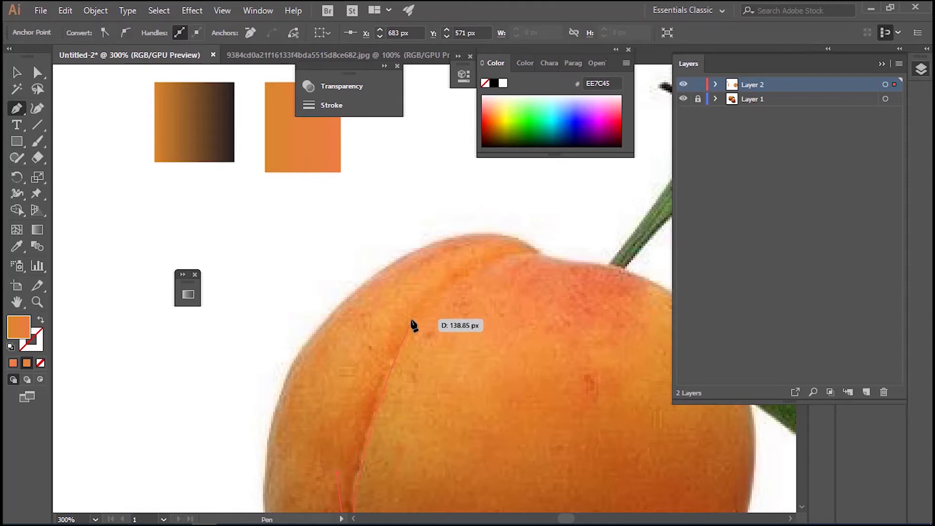
# Redraw the thin crescent along the crease down to the apricot's bottom edge.
pyautogui.moveTo(417, 320); pyautogui.dragTo(450, 295)
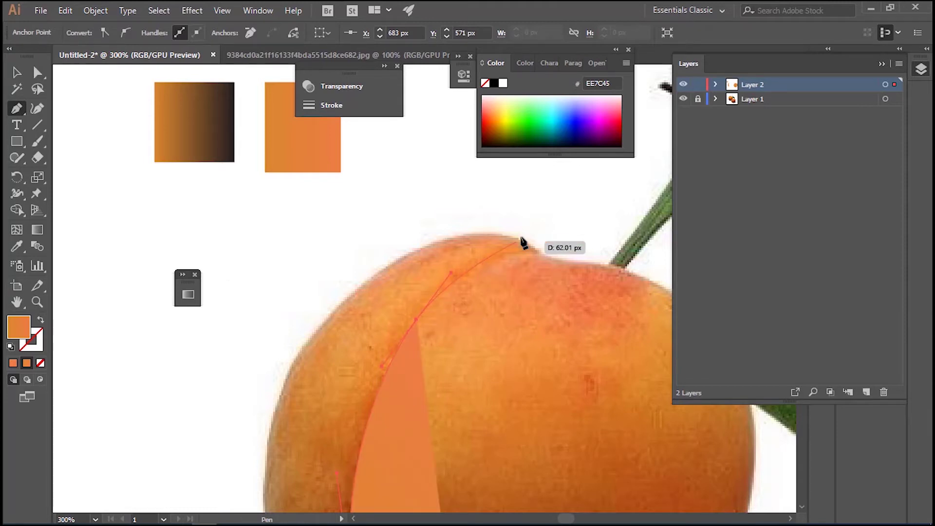
pyautogui.moveTo(539, 252); pyautogui.dragTo(569, 256)
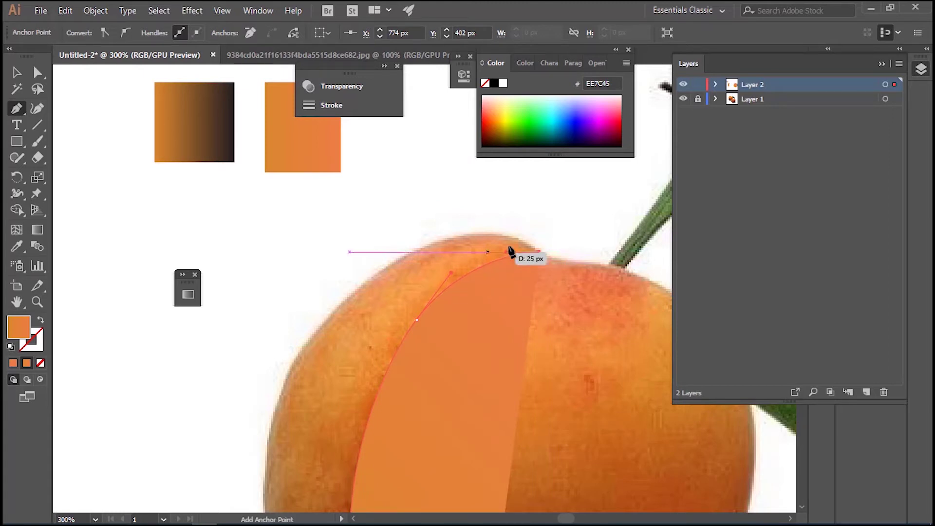
pyautogui.moveTo(510, 251); pyautogui.dragTo(524, 253)
pyautogui.moveTo(392, 337); pyautogui.dragTo(353, 418)
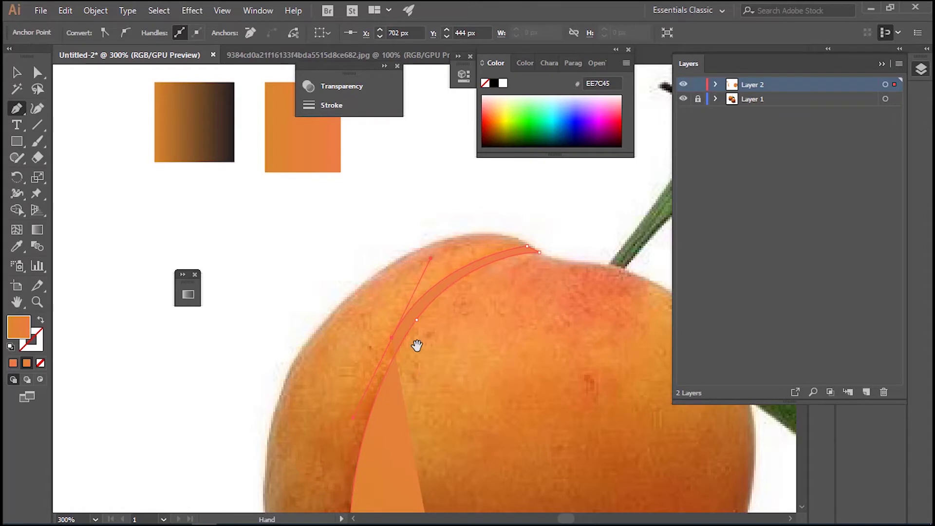
pyautogui.moveTo(417, 346); pyautogui.dragTo(429, 102)
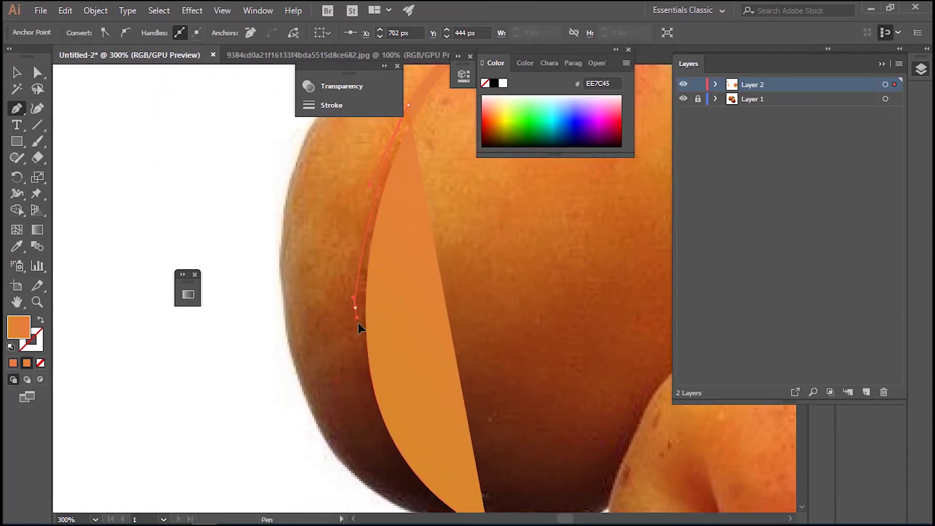
pyautogui.moveTo(431, 404); pyautogui.dragTo(375, 383)
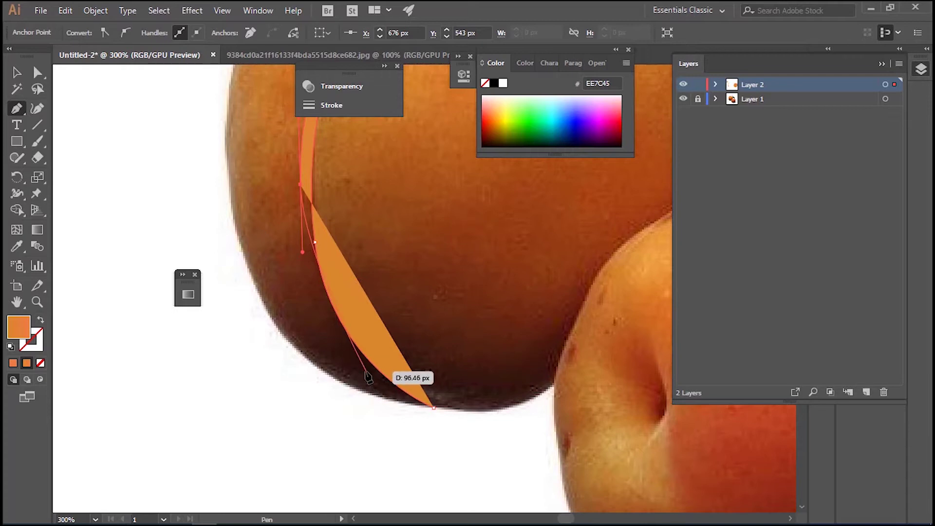
pyautogui.hotkey('ctrl', 'z')
pyautogui.moveTo(366, 371)
pyautogui.mouseDown()
pyautogui.moveTo(411, 411)
pyautogui.moveTo(390, 407)
pyautogui.moveTo(425, 410)
pyautogui.mouseUp()
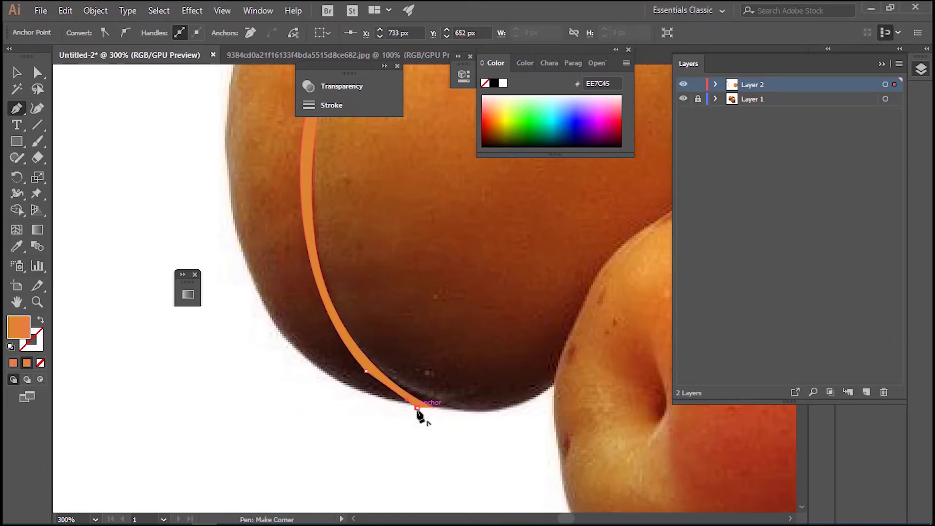
pyautogui.moveTo(420, 410); pyautogui.dragTo(433, 411)
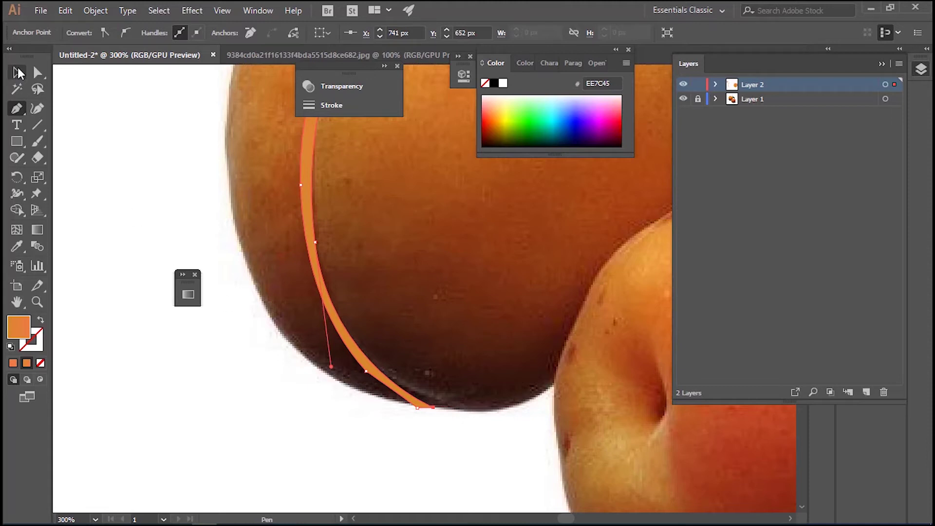
# Refine the crescent's end anchor and lower curve handle with Direct Selection.
pyautogui.click(36, 74)
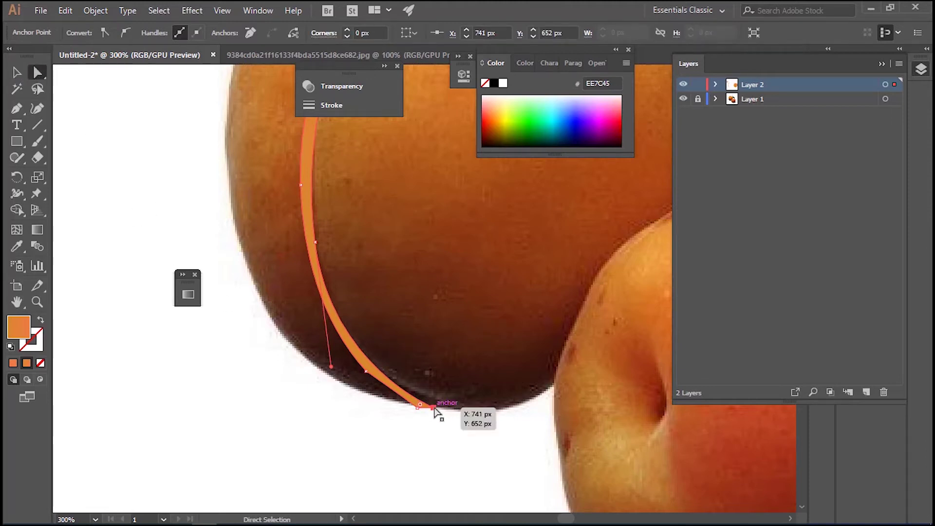
pyautogui.moveTo(436, 412); pyautogui.dragTo(443, 409)
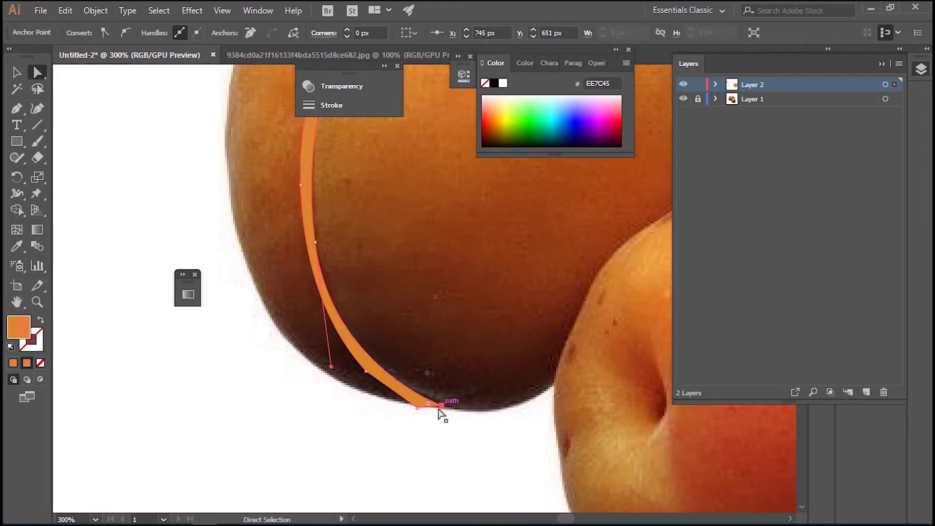
pyautogui.click(365, 372)
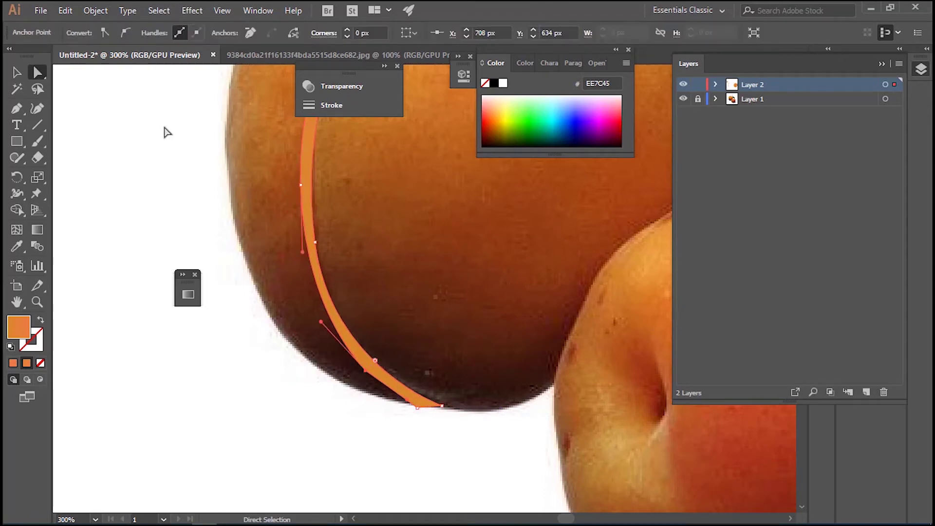
pyautogui.click(125, 33)
pyautogui.click(16, 73)
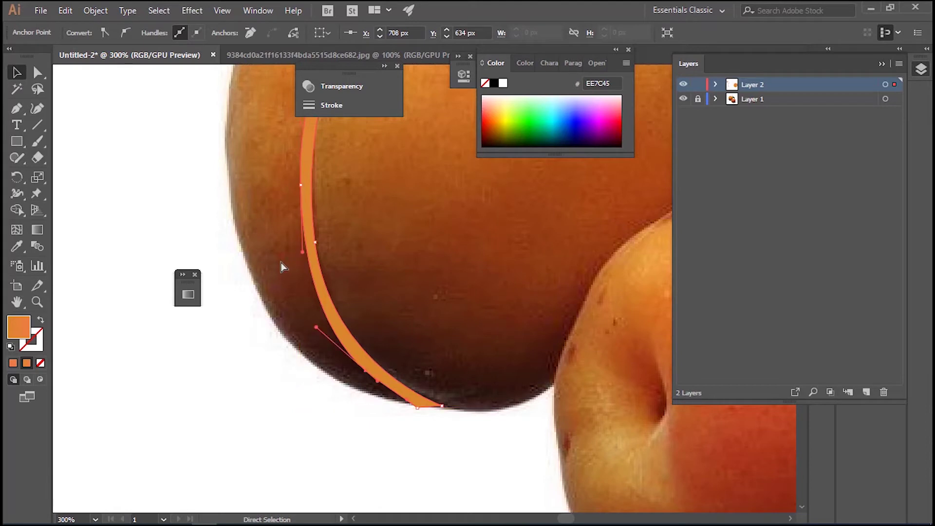
pyautogui.hotkey('ctrl', '1')
# Move the crescent aside and recolour it deep brown-orange sampled from the apricot's crease.
pyautogui.moveTo(409, 210); pyautogui.dragTo(277, 233)
pyautogui.click(15, 250)
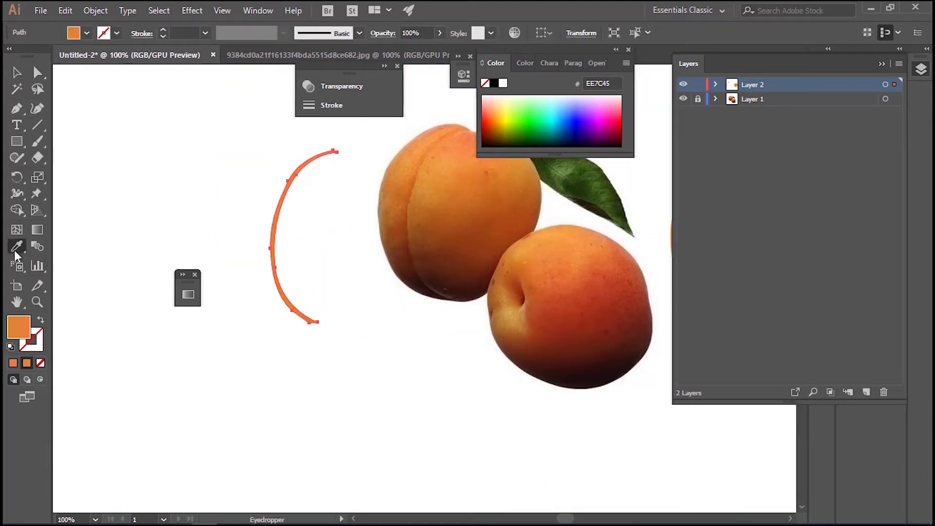
pyautogui.click(417, 183)
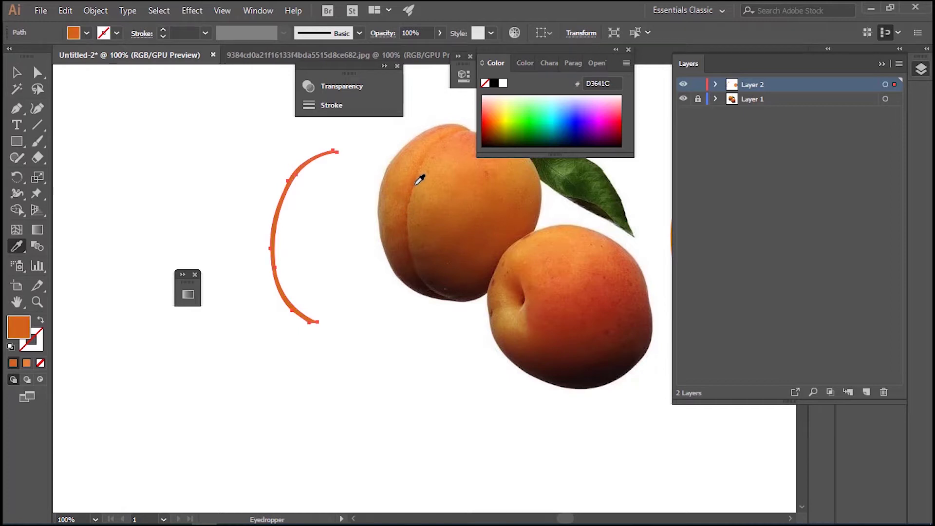
pyautogui.hotkey('ctrl', '+')
pyautogui.hotkey('ctrl', '+')
pyautogui.hotkey('ctrl', '+')
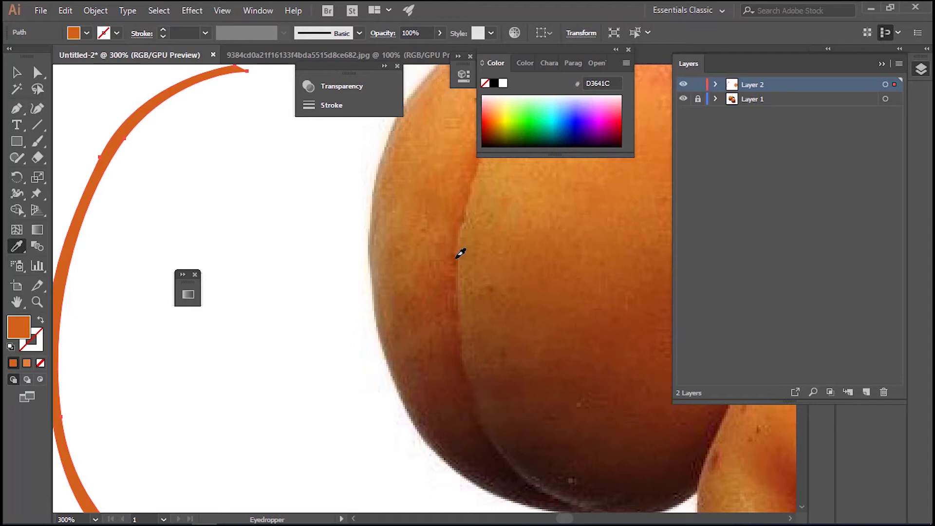
pyautogui.click(460, 253)
pyautogui.hotkey('ctrl', '-')
pyautogui.hotkey('ctrl', '-')
pyautogui.hotkey('ctrl', '-')
# Place the crescent onto the drawn orange apricot shape.
pyautogui.moveTo(425, 252)
pyautogui.mouseDown()
pyautogui.moveTo(207, 208)
pyautogui.moveTo(175, 225)
pyautogui.moveTo(546, 235)
pyautogui.mouseUp()
pyautogui.click(17, 73)
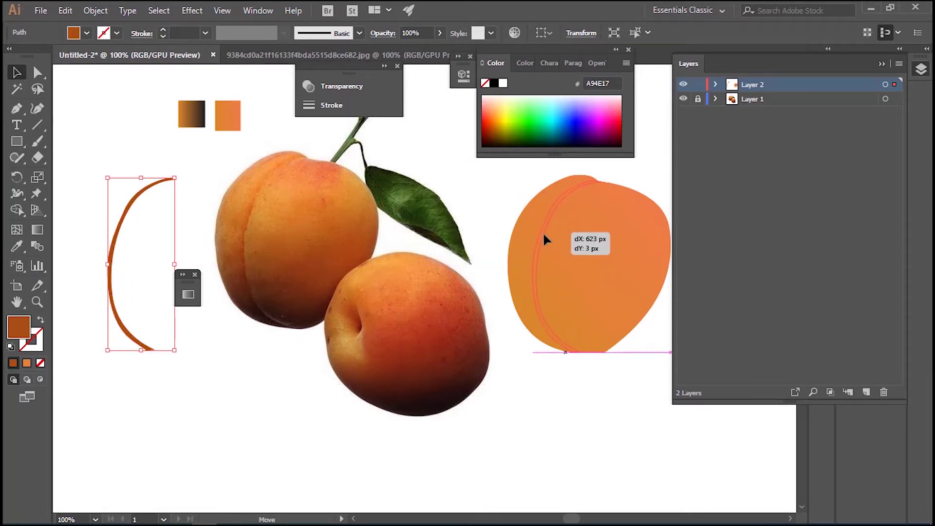
pyautogui.moveTo(546, 236); pyautogui.dragTo(543, 237)
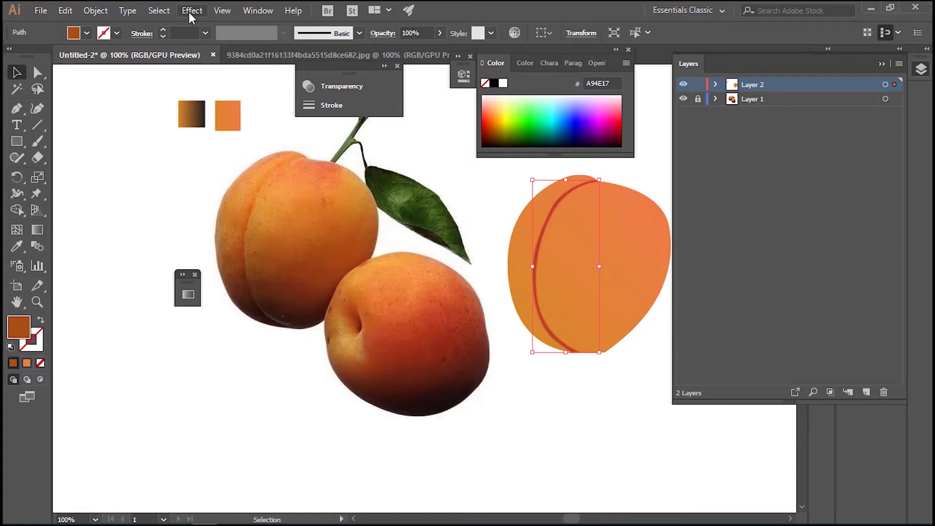
# Apply a Gaussian Blur of about 5 px radius to the crescent, previewing first.
pyautogui.click(191, 11)
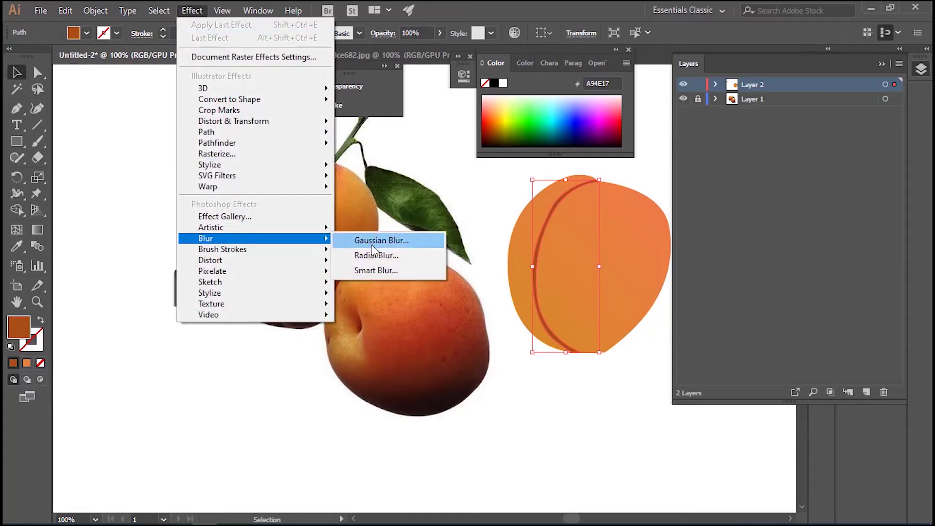
pyautogui.click(372, 244)
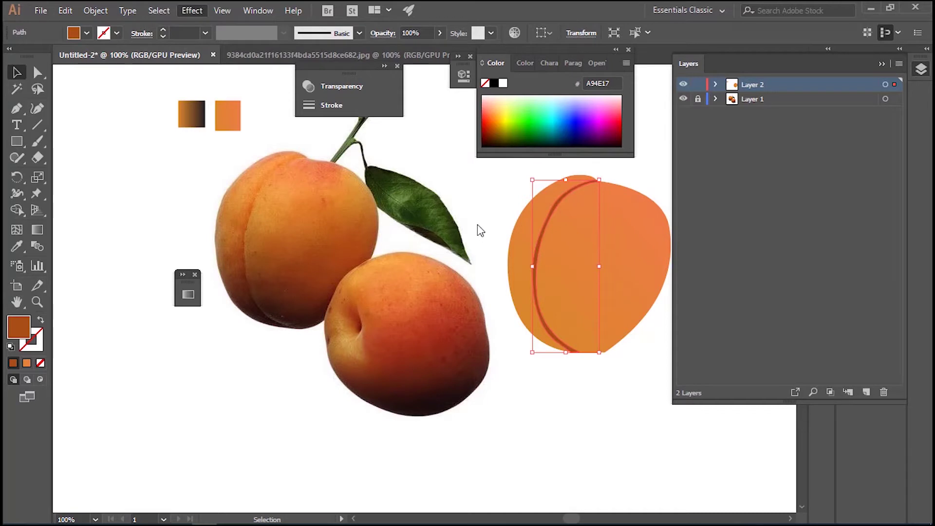
pyautogui.moveTo(537, 162); pyautogui.dragTo(693, 145)
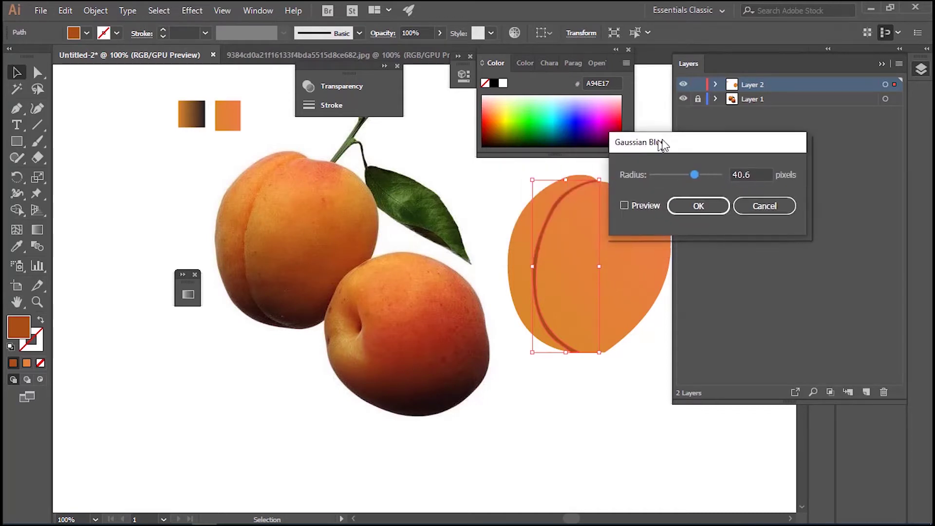
pyautogui.click(662, 205)
pyautogui.moveTo(732, 174); pyautogui.dragTo(705, 176)
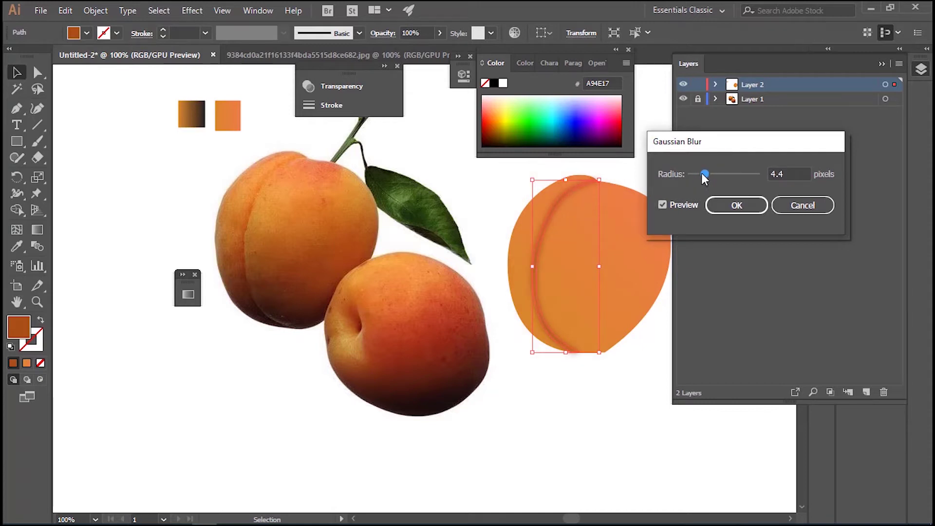
pyautogui.moveTo(709, 178); pyautogui.dragTo(707, 179)
pyautogui.click(728, 205)
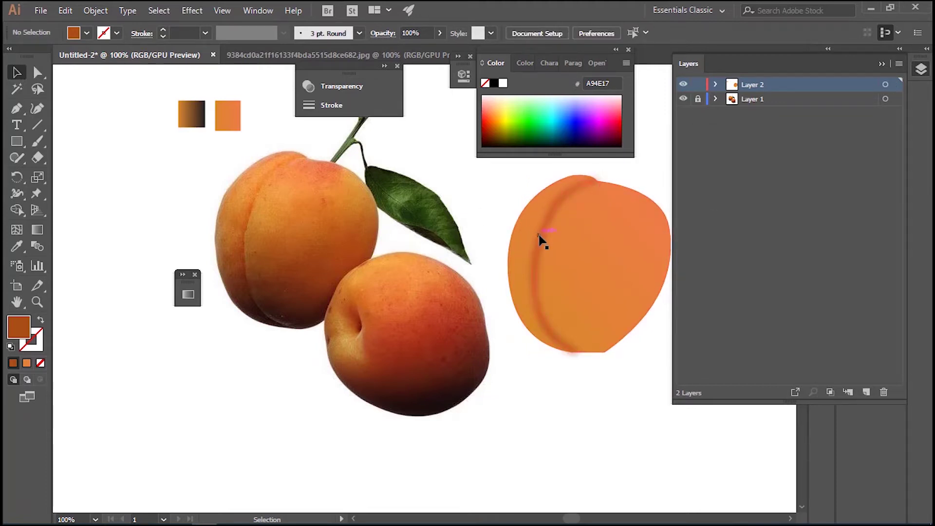
# Fade the blurred crescent to 66% opacity.
pyautogui.click(440, 33)
pyautogui.moveTo(437, 49); pyautogui.dragTo(420, 51)
pyautogui.click(487, 178)
# Pen-draw a closed dark brown shape along the crease from the apricot's bottom to its top.
pyautogui.click(15, 110)
pyautogui.click(576, 352)
pyautogui.moveTo(535, 282); pyautogui.dragTo(537, 290)
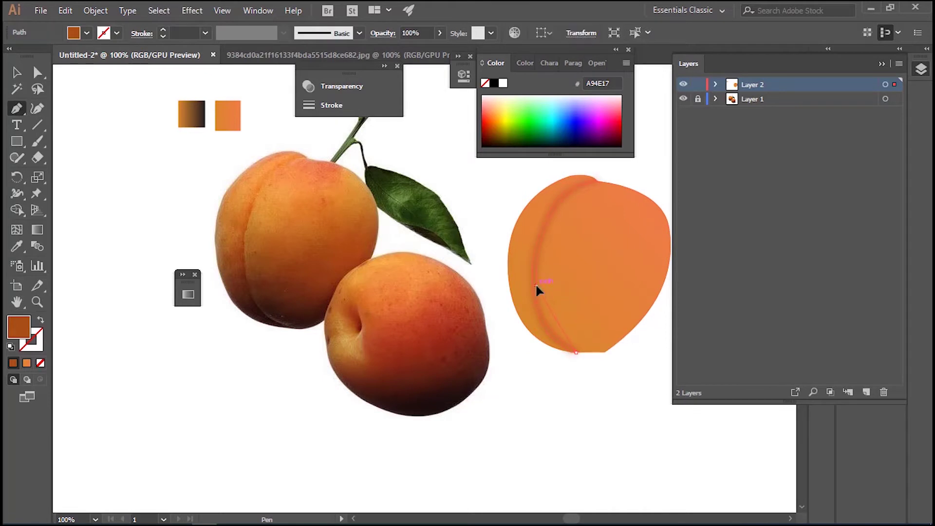
pyautogui.click(535, 236)
pyautogui.moveTo(564, 198)
pyautogui.mouseDown()
pyautogui.moveTo(594, 179)
pyautogui.moveTo(602, 186)
pyautogui.mouseUp()
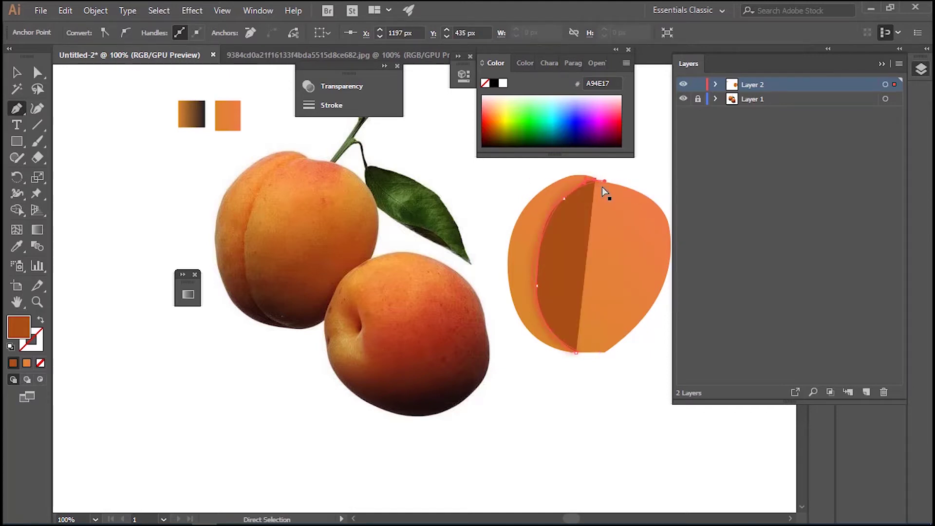
pyautogui.hotkey('ctrl', '+')
pyautogui.hotkey('ctrl', '+')
pyautogui.hotkey('ctrl', '+')
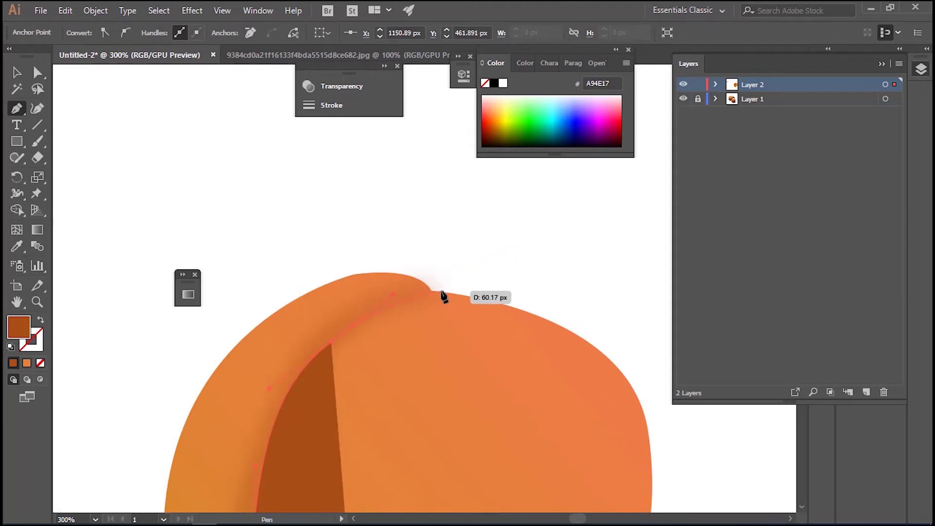
pyautogui.moveTo(431, 291)
pyautogui.mouseDown()
pyautogui.moveTo(476, 199)
pyautogui.moveTo(437, 180)
pyautogui.mouseUp()
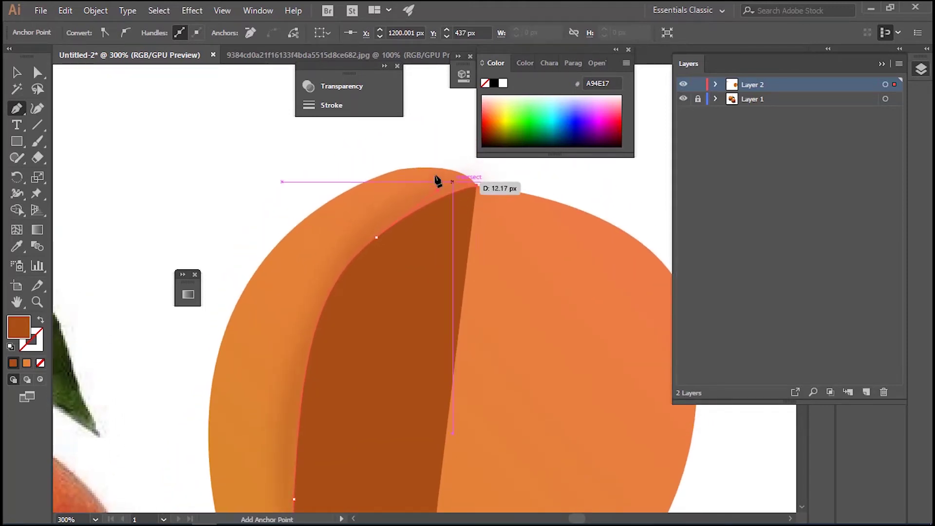
pyautogui.press('v')
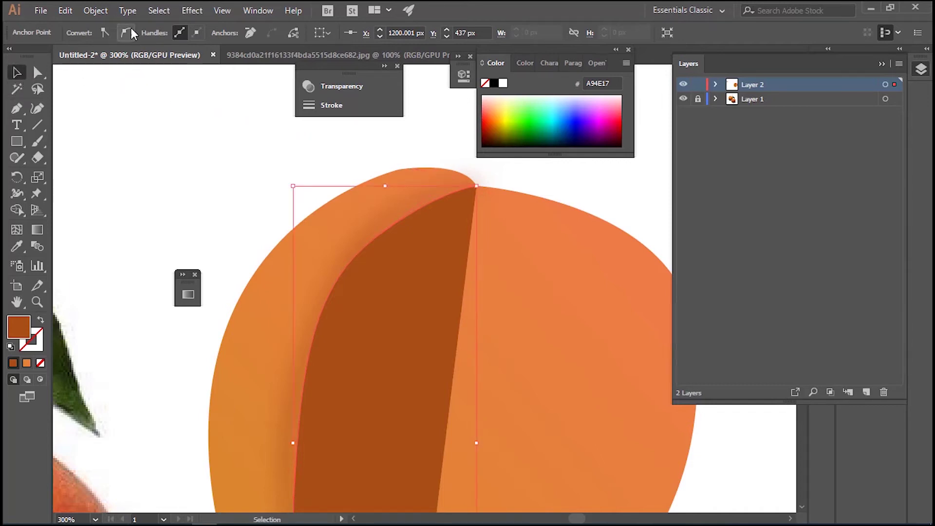
# Turn the crease shape into a dark brown outline and bring up the Properties panel.
pyautogui.click(42, 323)
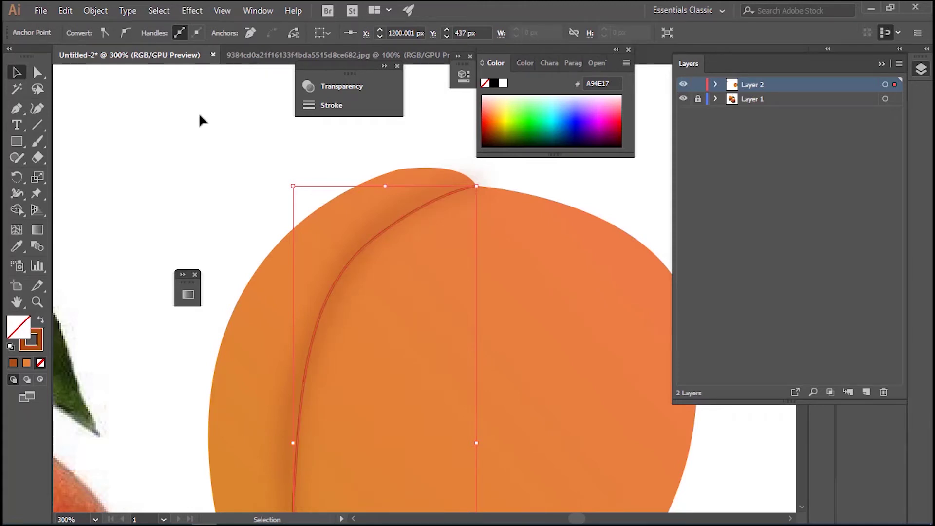
pyautogui.click(258, 11)
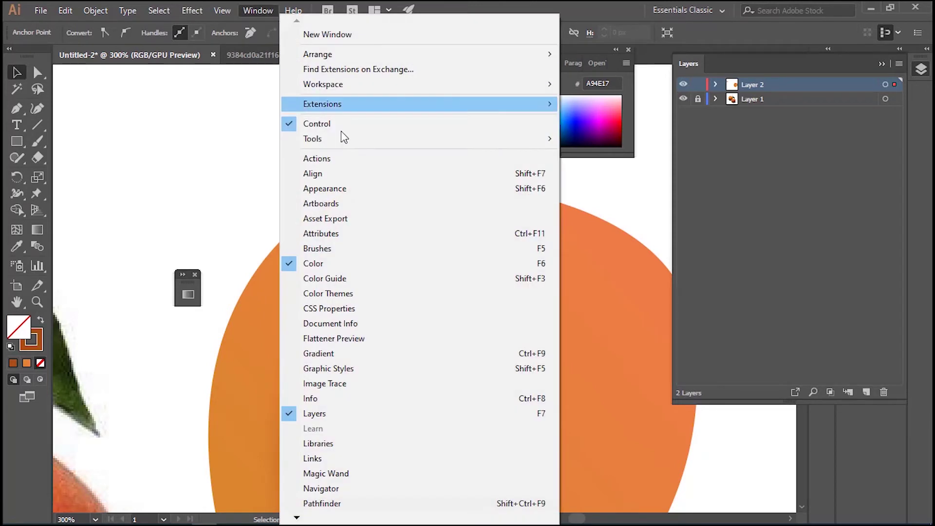
pyautogui.scroll(-1, 319, 504)
pyautogui.scroll(-3, 316, 502)
pyautogui.scroll(-4, 312, 501)
pyautogui.scroll(-7, 304, 497)
pyautogui.scroll(-2, 305, 497)
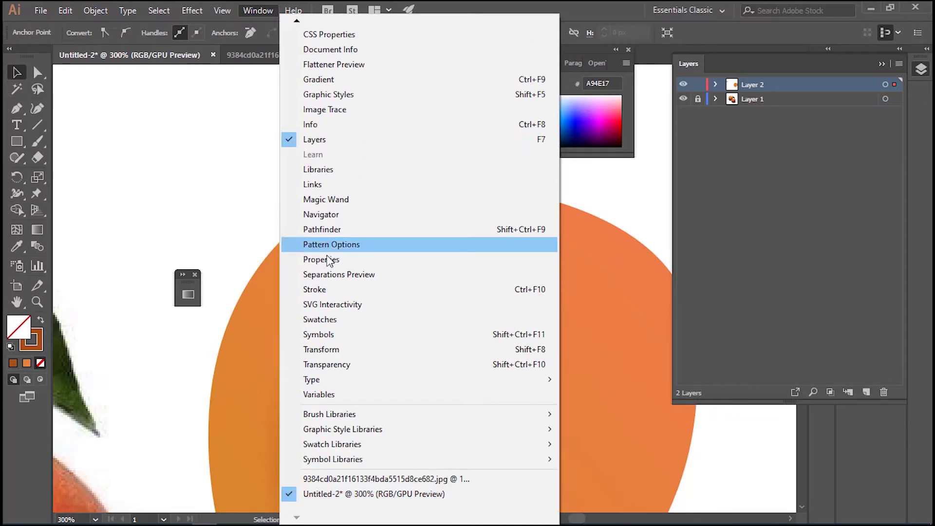
pyautogui.click(332, 260)
# Set the crease line's stroke weight to 2 pt.
pyautogui.click(575, 241)
pyautogui.click(586, 275)
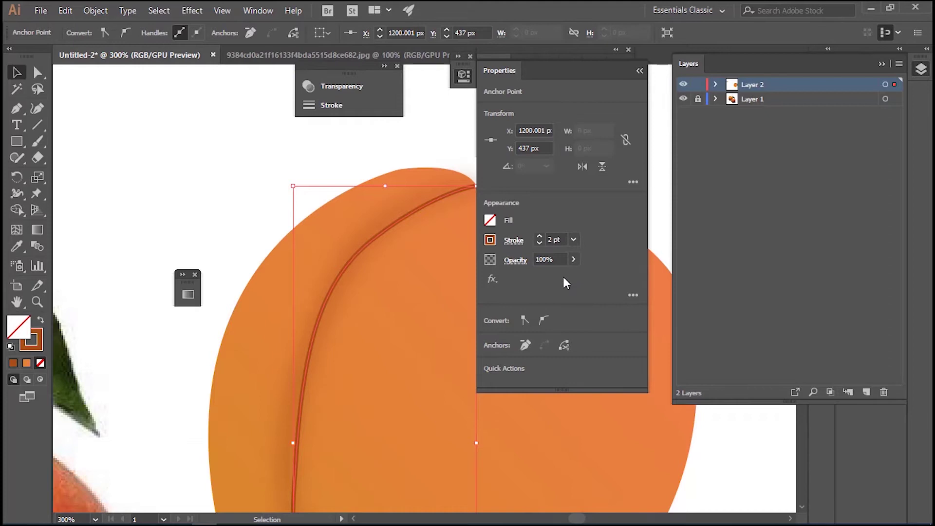
pyautogui.click(639, 70)
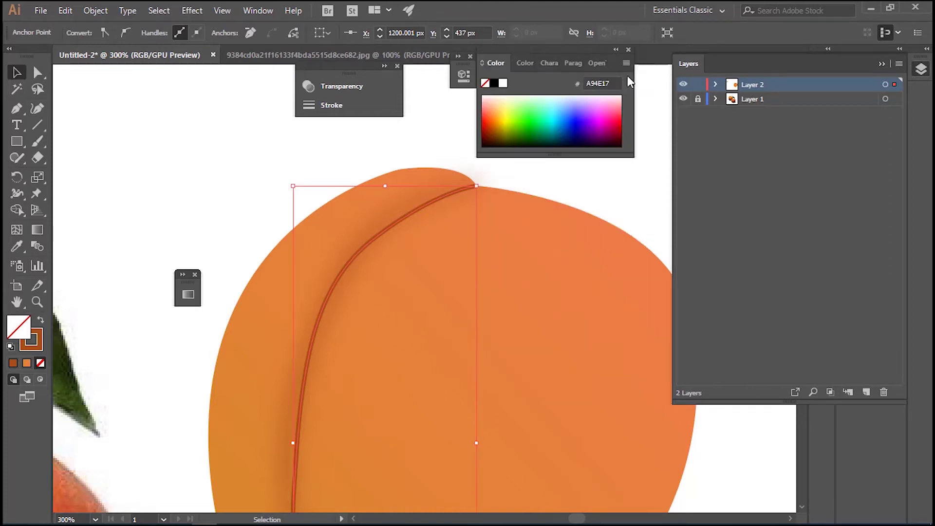
pyautogui.click(98, 14)
pyautogui.moveTo(145, 315)
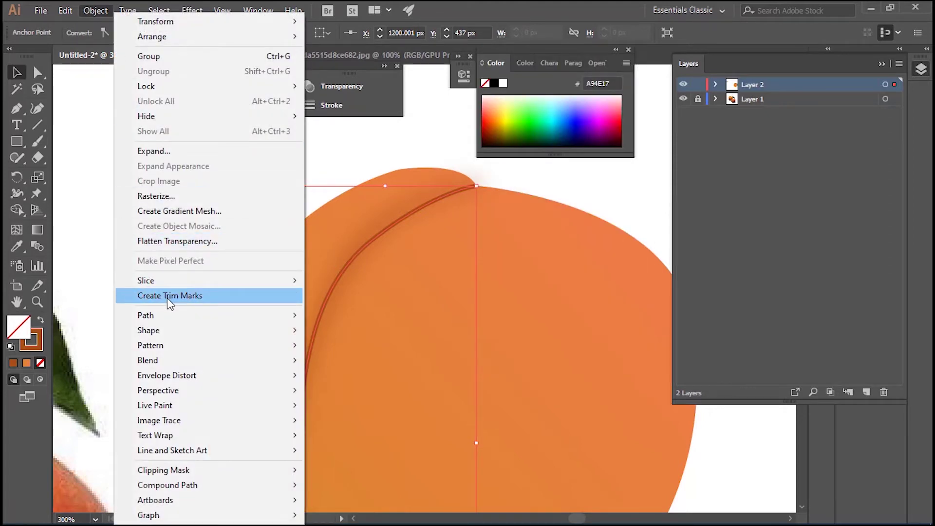
# Outline the crease stroke into a filled shape and apply a 1.8-pixel Gaussian Blur.
pyautogui.click(356, 354)
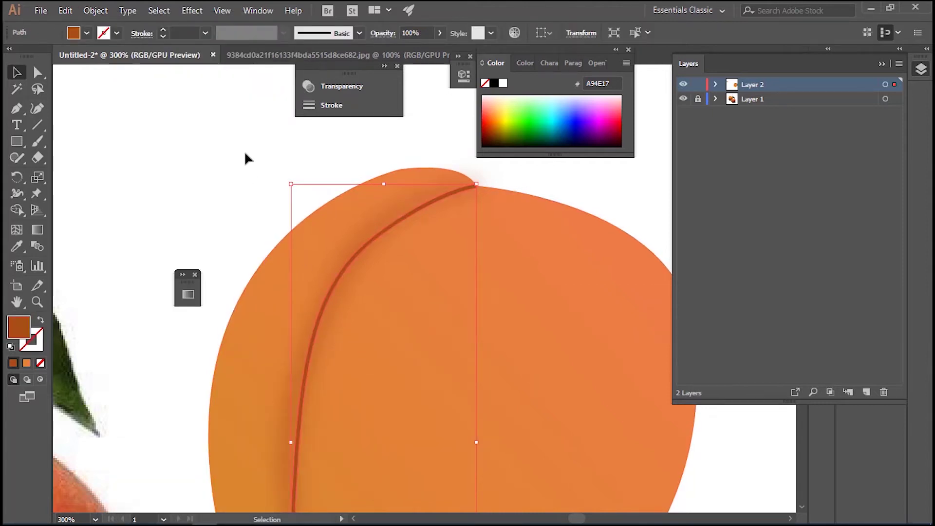
pyautogui.click(191, 12)
pyautogui.moveTo(206, 238)
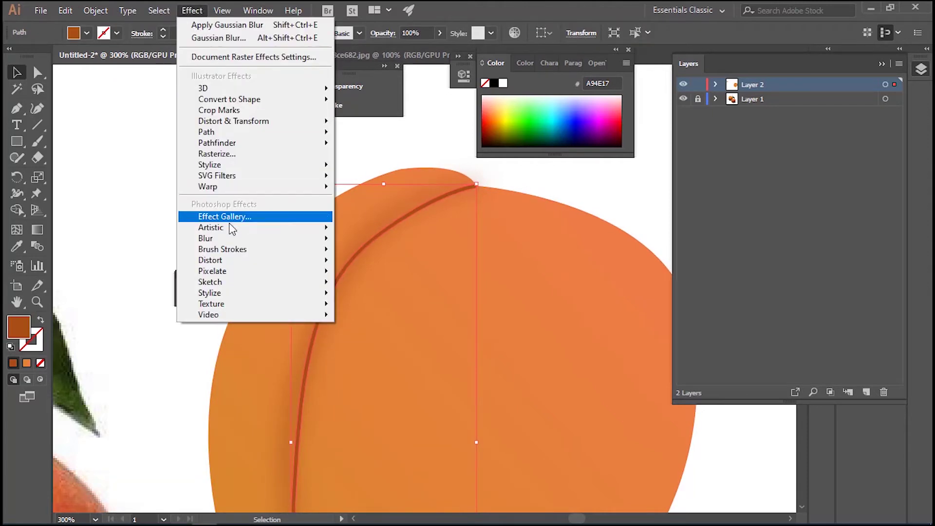
pyautogui.click(391, 243)
pyautogui.click(663, 204)
pyautogui.moveTo(695, 175); pyautogui.dragTo(697, 176)
pyautogui.click(736, 205)
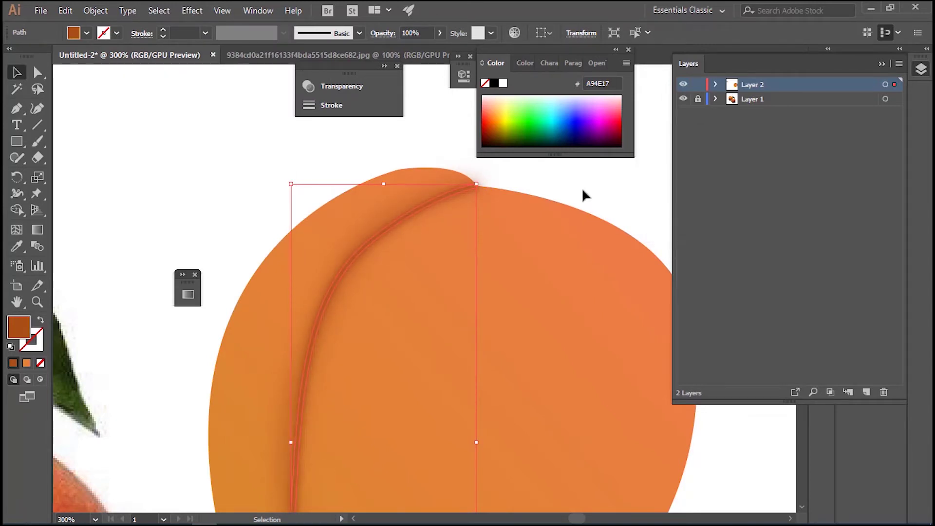
pyautogui.click(581, 188)
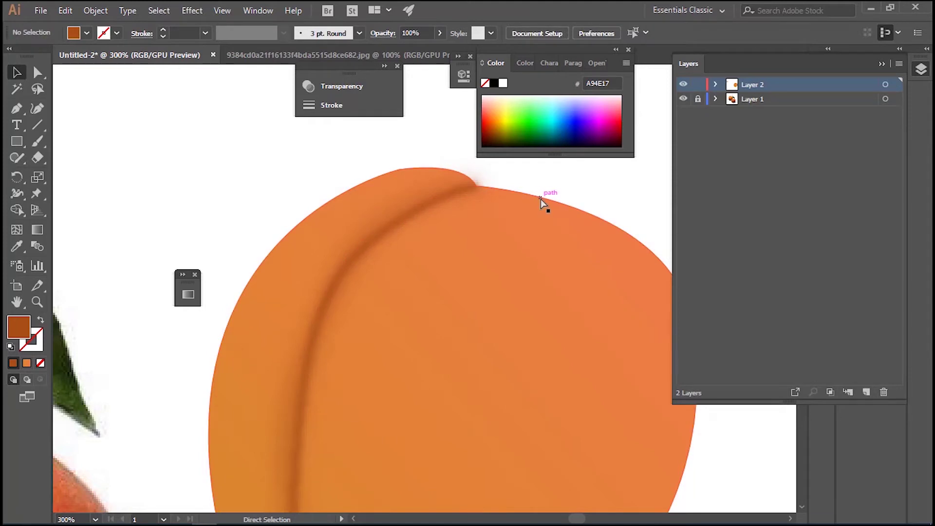
# Convert the peach's pointed bottom anchor into a smooth curve.
pyautogui.hotkey('ctrl', '-')
pyautogui.hotkey('ctrl', '-')
pyautogui.hotkey('ctrl', '-')
pyautogui.hotkey('ctrl', '-')
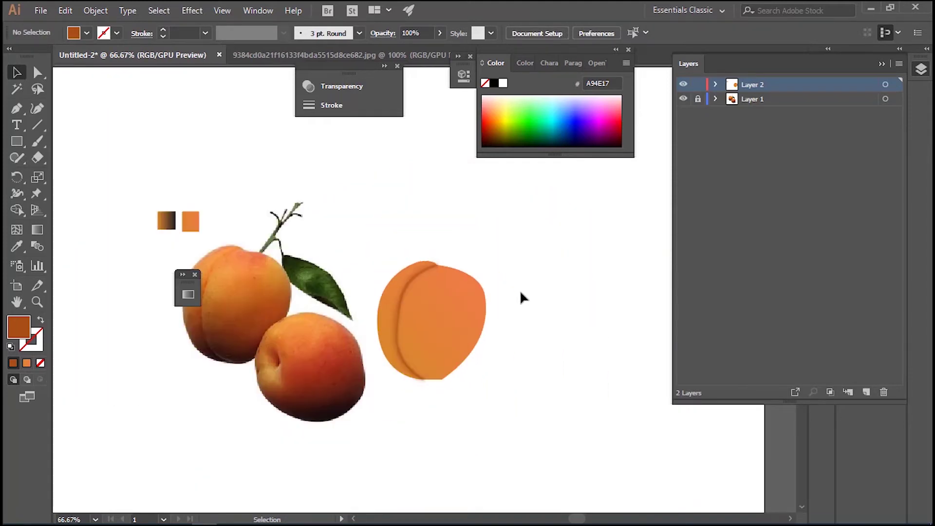
pyautogui.click(440, 381)
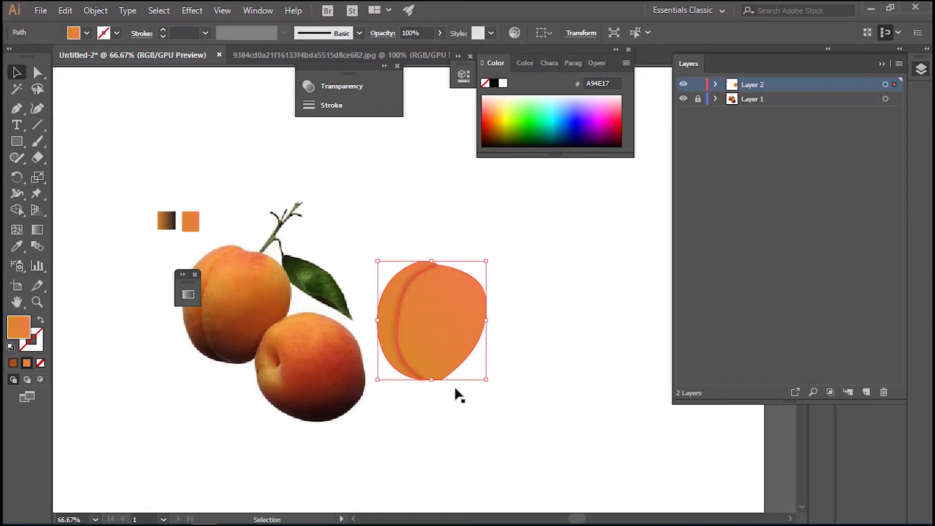
pyautogui.hotkey('ctrl', '+')
pyautogui.hotkey('ctrl', '+')
pyautogui.press('v')
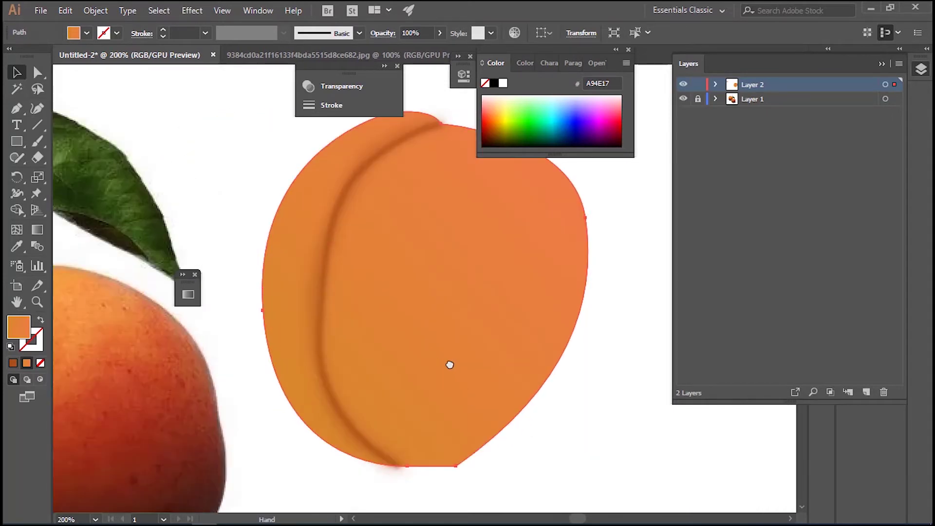
pyautogui.hotkey('ctrl', '+')
pyautogui.press('a')
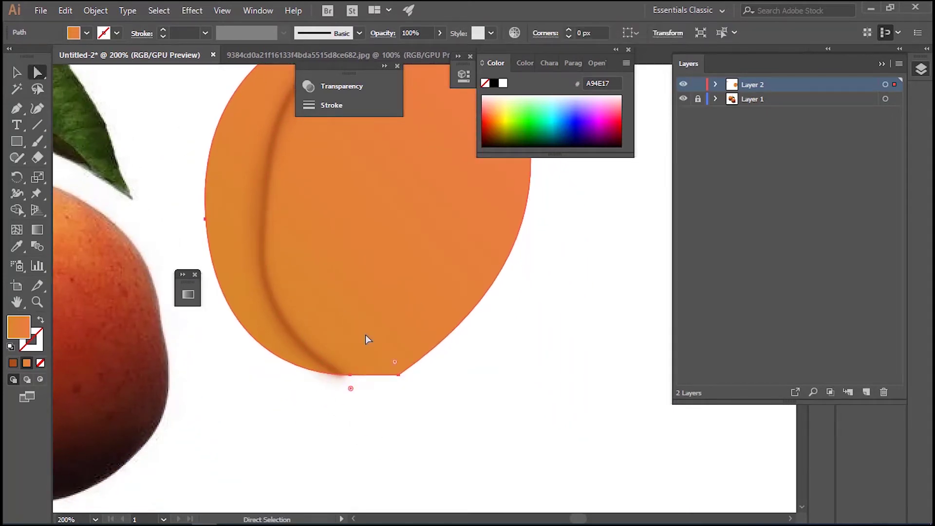
pyautogui.click(399, 374)
pyautogui.click(125, 32)
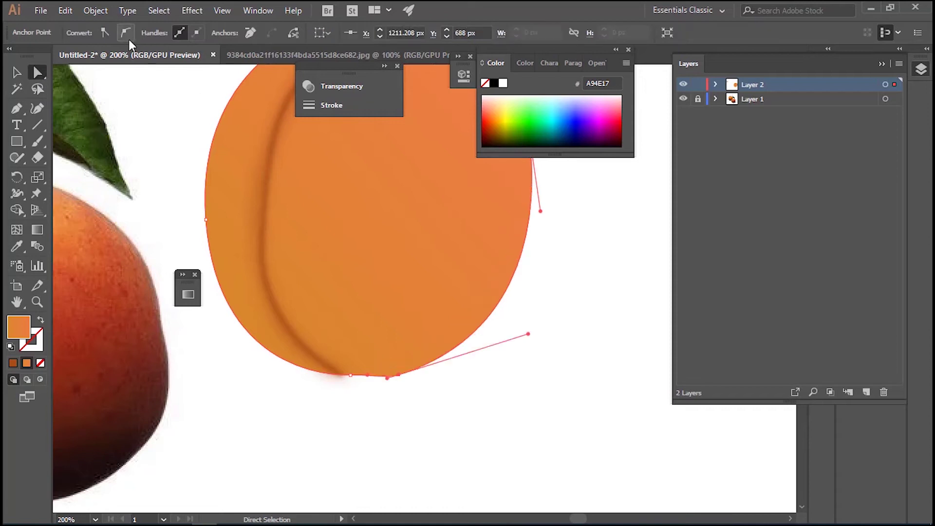
pyautogui.click(17, 74)
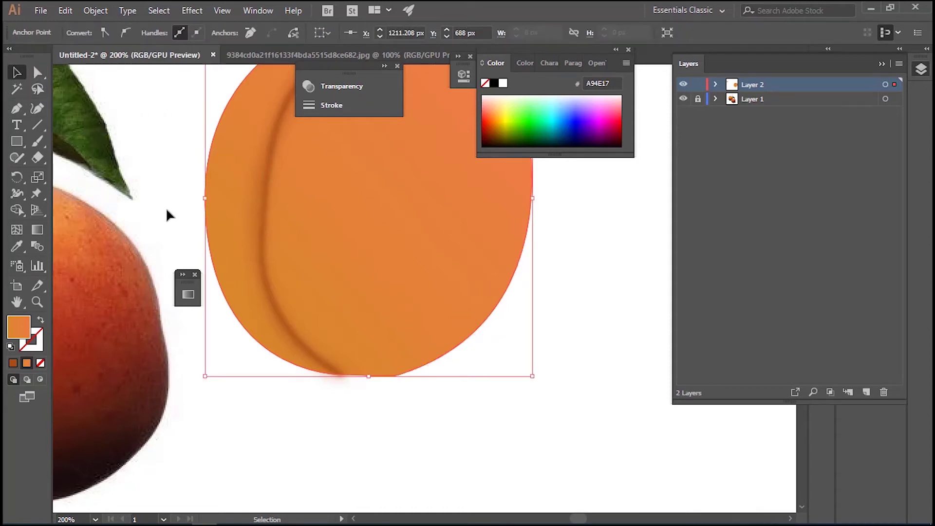
pyautogui.click(511, 324)
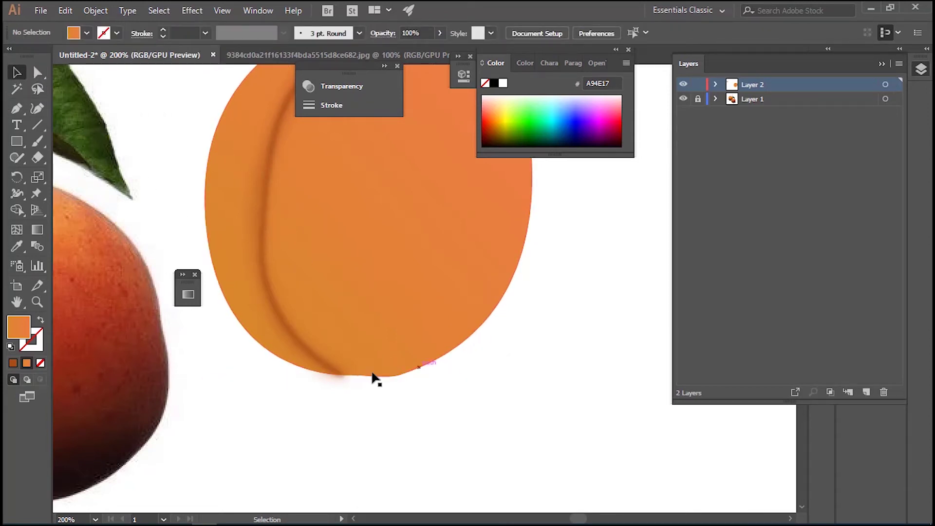
# Shorten the crease from its bottom end so it ends within the body.
pyautogui.click(336, 379)
pyautogui.moveTo(322, 378); pyautogui.dragTo(318, 376)
pyautogui.click(347, 395)
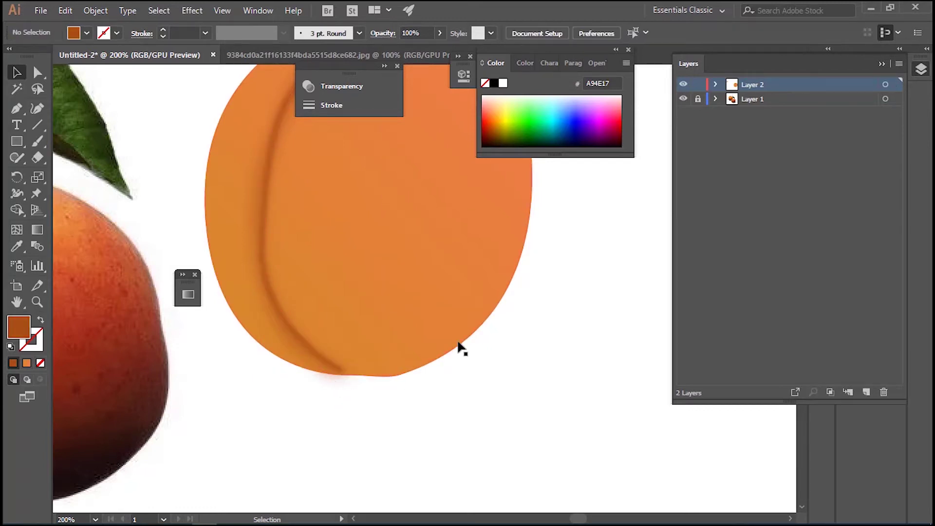
pyautogui.moveTo(412, 268); pyautogui.dragTo(484, 356)
pyautogui.moveTo(445, 319); pyautogui.dragTo(484, 327)
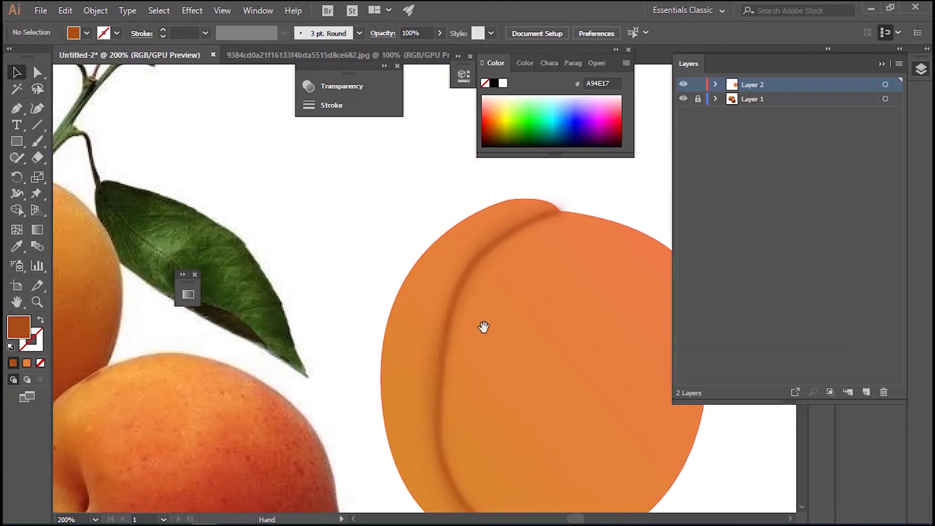
pyautogui.hotkey('ctrl', '-')
pyautogui.hotkey('ctrl', '-')
pyautogui.hotkey('ctrl', '-')
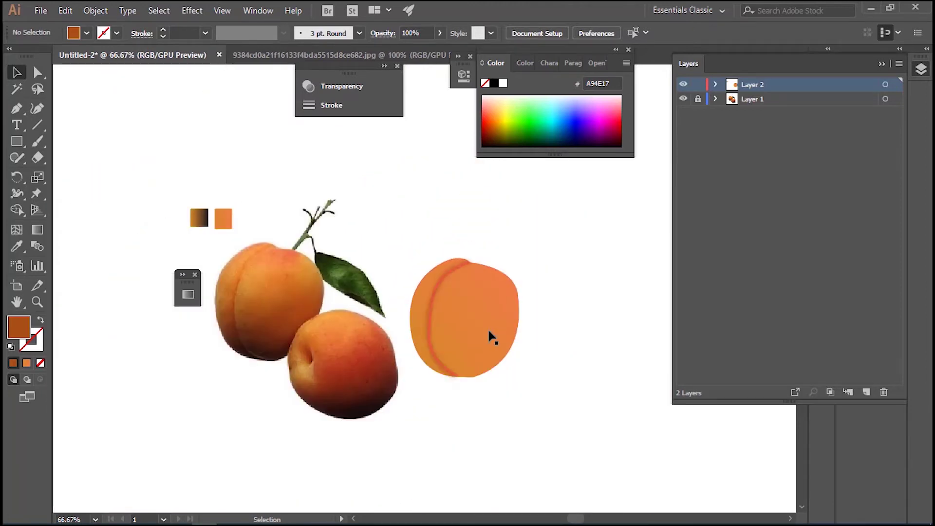
# Brush pale yellow Chalk Charcoal Pencil highlights over the peach's upper left and select the stroke.
pyautogui.click(16, 111)
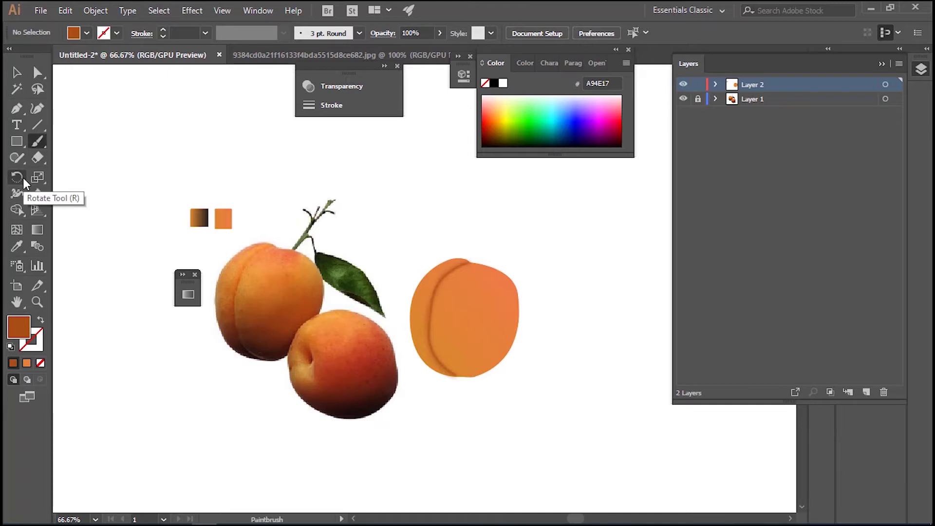
pyautogui.scroll(3, 537, 280)
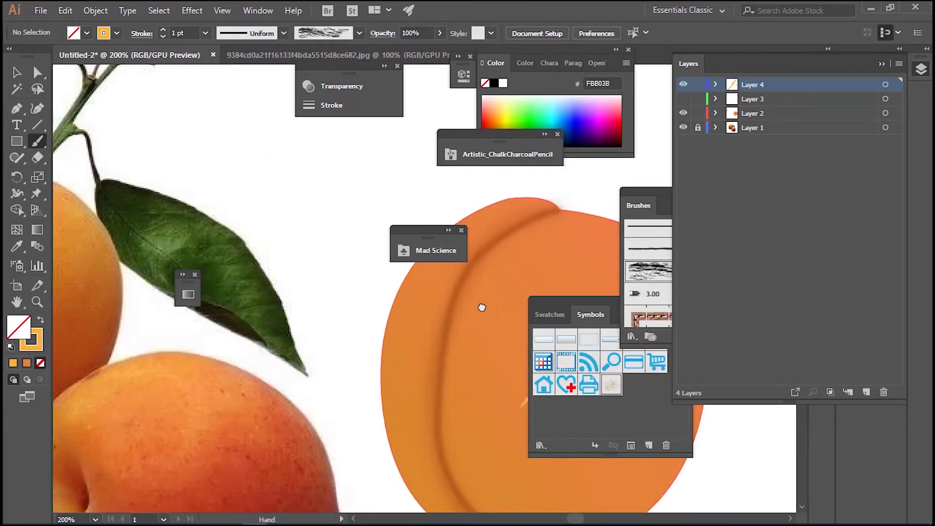
pyautogui.hotkey('ctrl', 'z')
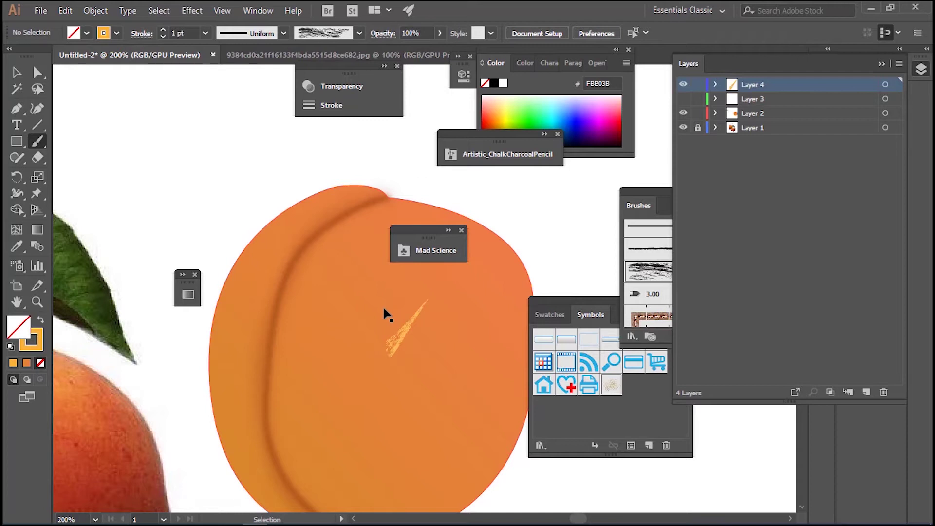
pyautogui.hotkey('ctrl', 'z')
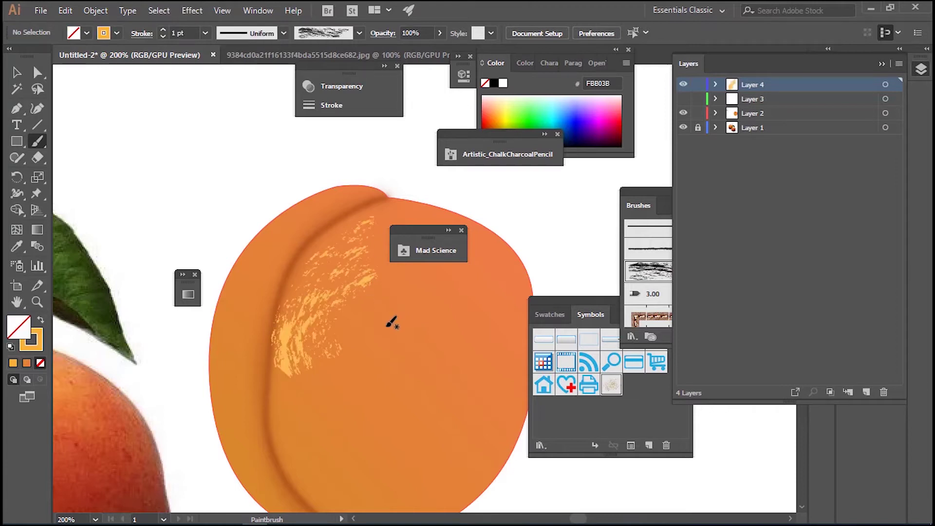
pyautogui.hotkey('ctrl', 'z')
pyautogui.hotkey('shift', 'x')
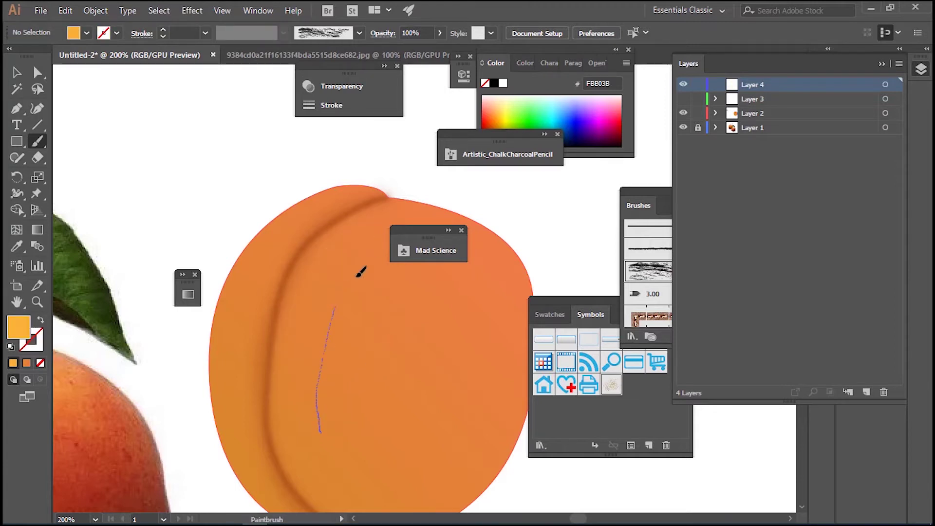
pyautogui.moveTo(439, 227); pyautogui.dragTo(438, 226)
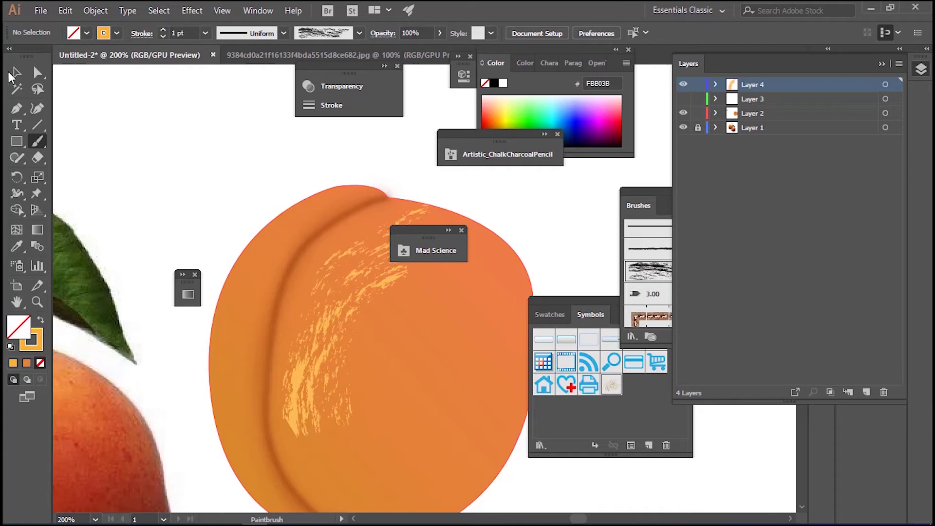
pyautogui.click(16, 72)
pyautogui.click(366, 300)
pyautogui.click(379, 292)
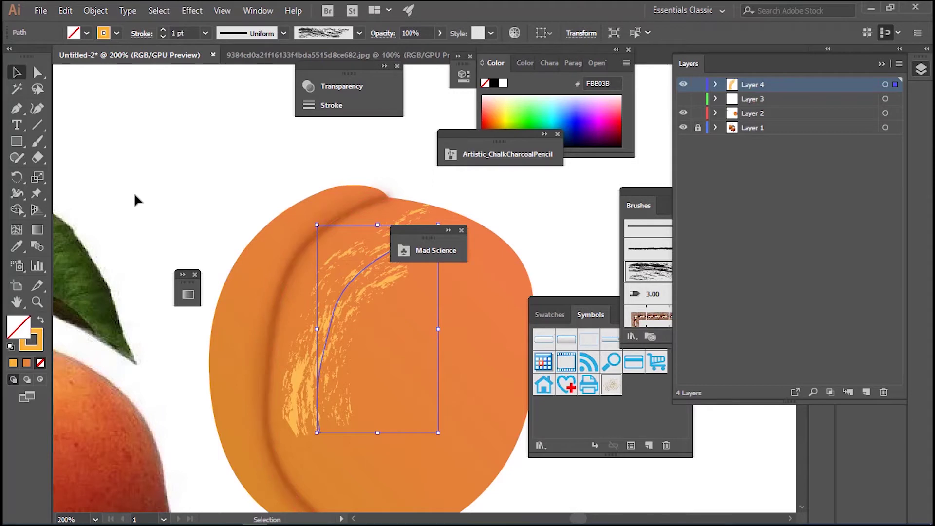
# Adjust the stroke colour choices and move the floating panel off the peach.
pyautogui.click(100, 105)
pyautogui.click(117, 33)
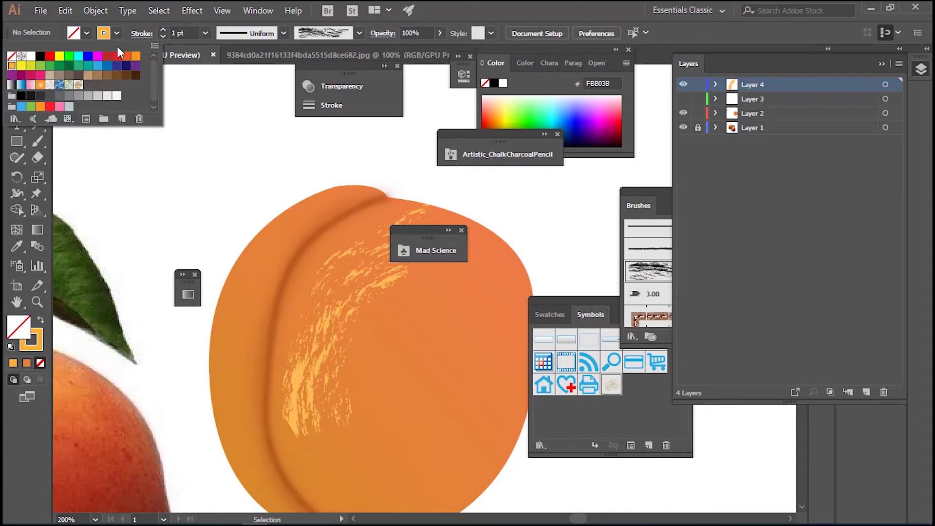
pyautogui.click(117, 56)
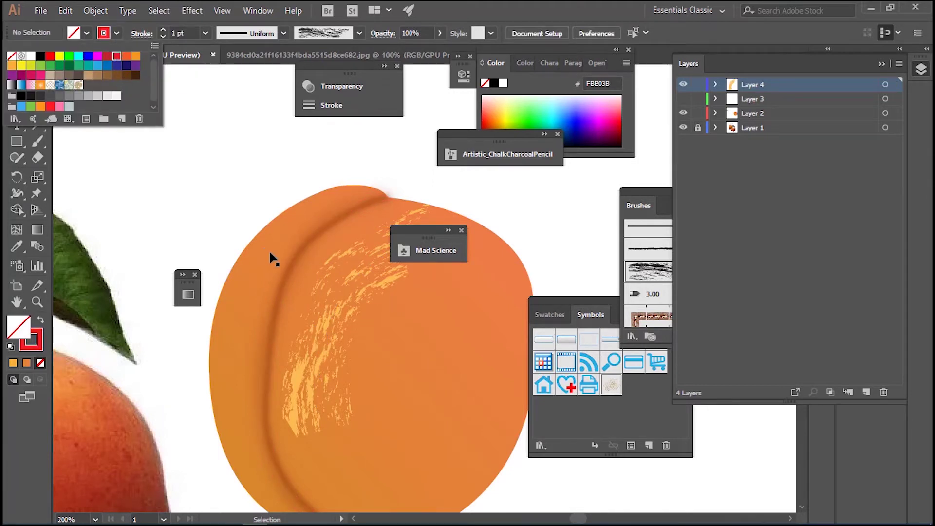
pyautogui.click(358, 310)
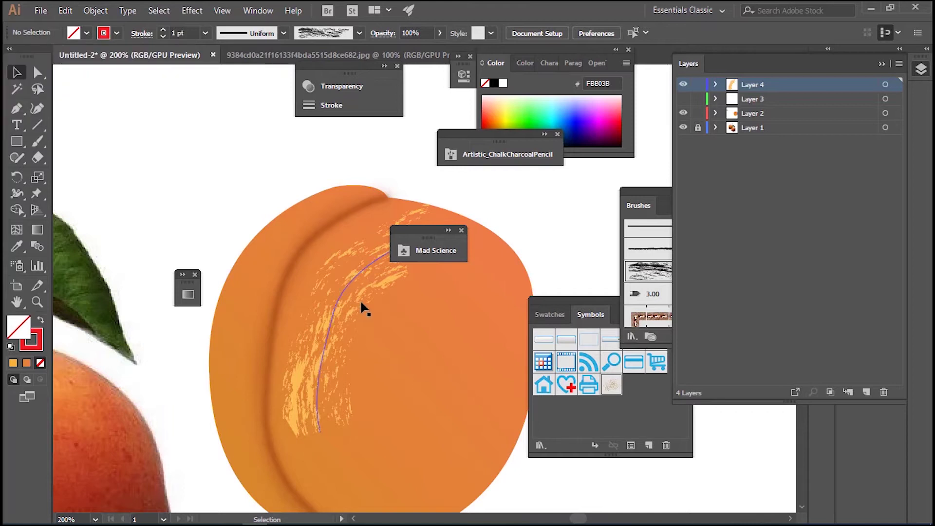
pyautogui.click(116, 33)
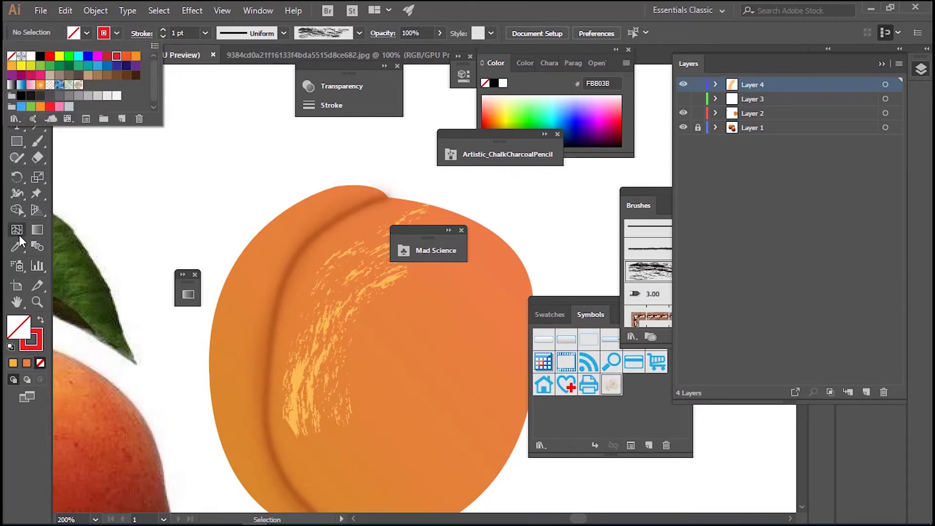
pyautogui.click(121, 175)
pyautogui.moveTo(421, 231); pyautogui.dragTo(213, 133)
# Paint yellow chalk strokes on the apricot's left side and select the stroke.
pyautogui.click(37, 141)
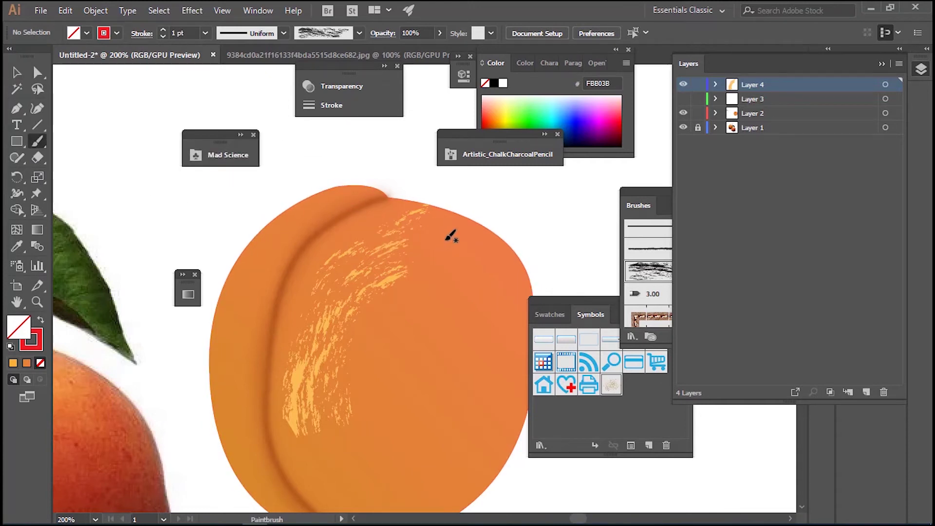
pyautogui.moveTo(358, 376); pyautogui.dragTo(366, 412)
pyautogui.hotkey('ctrl', 'z')
pyautogui.hotkey('ctrl', 'z')
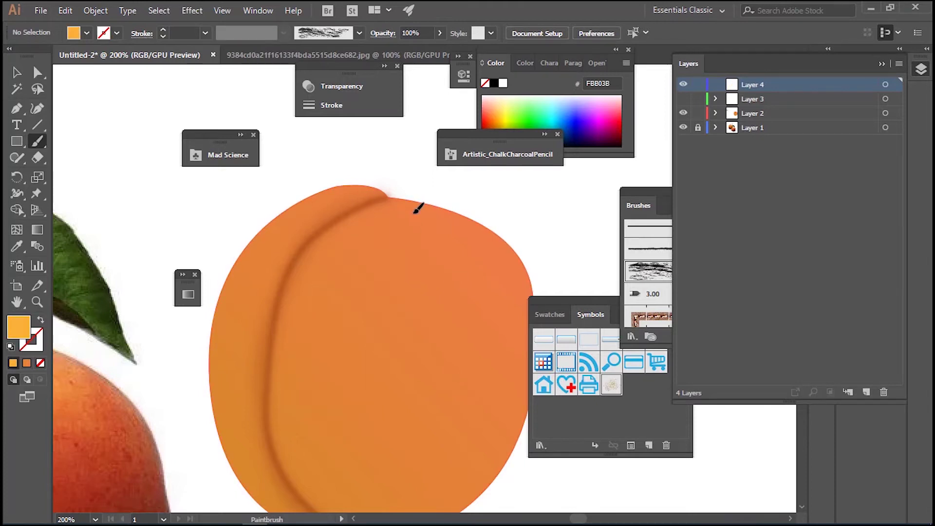
pyautogui.moveTo(353, 433); pyautogui.dragTo(354, 434)
pyautogui.press('v')
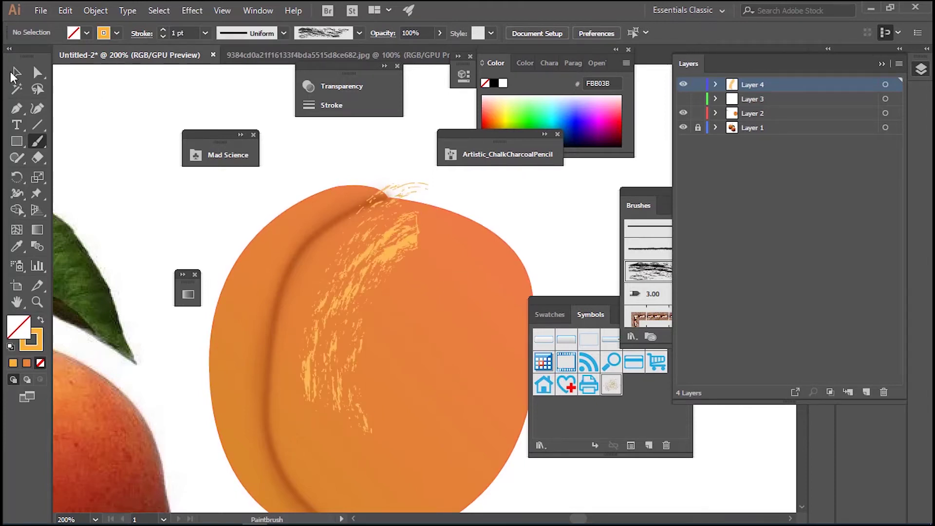
pyautogui.moveTo(360, 267)
pyautogui.mouseDown()
pyautogui.moveTo(366, 275)
pyautogui.moveTo(426, 267)
pyautogui.moveTo(431, 277)
pyautogui.mouseUp()
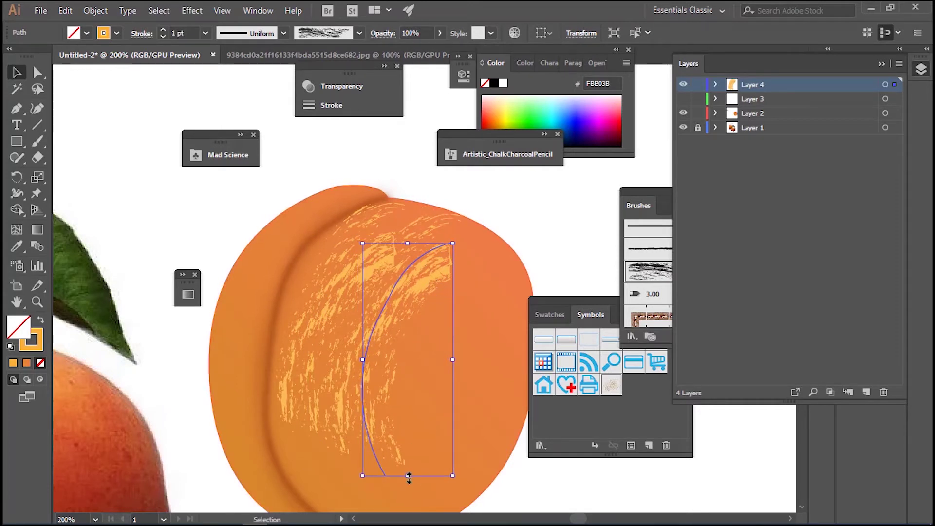
# Move and stretch the yellow chalk stroke so it spans the apricot's height.
pyautogui.moveTo(408, 477); pyautogui.dragTo(411, 434)
pyautogui.hotkey('ctrl', 'z')
pyautogui.moveTo(404, 336)
pyautogui.mouseDown()
pyautogui.moveTo(328, 453)
pyautogui.moveTo(394, 425)
pyautogui.mouseUp()
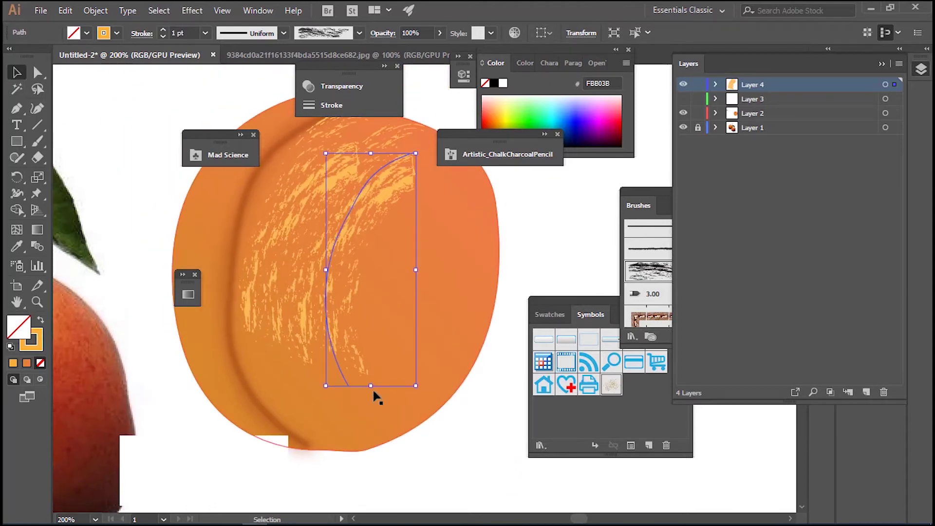
pyautogui.hotkey('ctrl', 'z')
pyautogui.hotkey('ctrl', 'z')
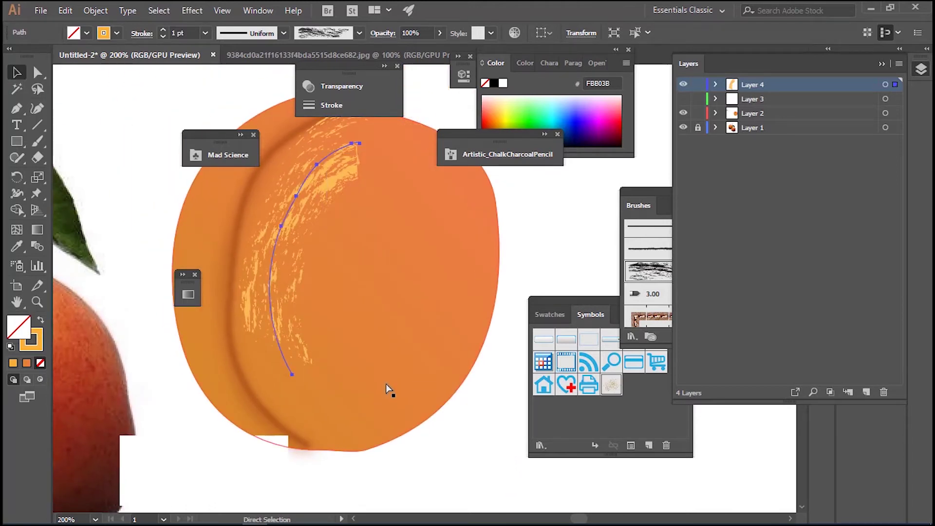
pyautogui.hotkey('ctrl', 'z')
pyautogui.click(271, 441)
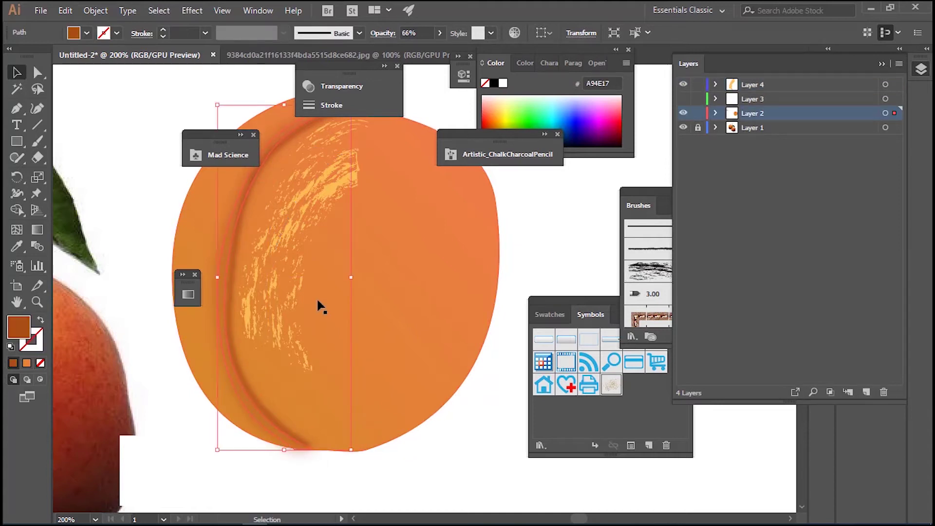
pyautogui.moveTo(338, 194)
pyautogui.mouseDown()
pyautogui.moveTo(359, 194)
pyautogui.moveTo(327, 185)
pyautogui.mouseUp()
pyautogui.click(360, 201)
pyautogui.moveTo(347, 136); pyautogui.dragTo(376, 122)
pyautogui.scroll(3, 344, 171)
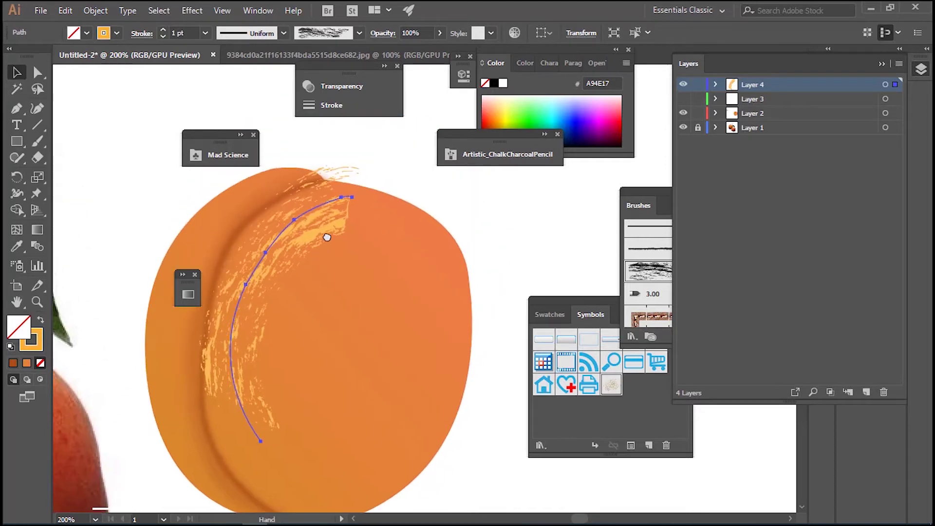
pyautogui.moveTo(318, 216); pyautogui.dragTo(323, 225)
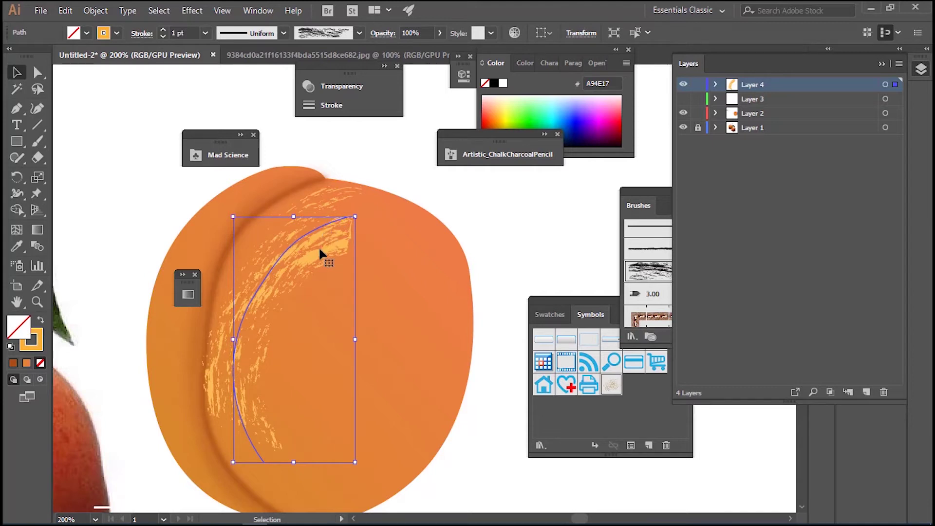
pyautogui.moveTo(294, 463); pyautogui.dragTo(294, 486)
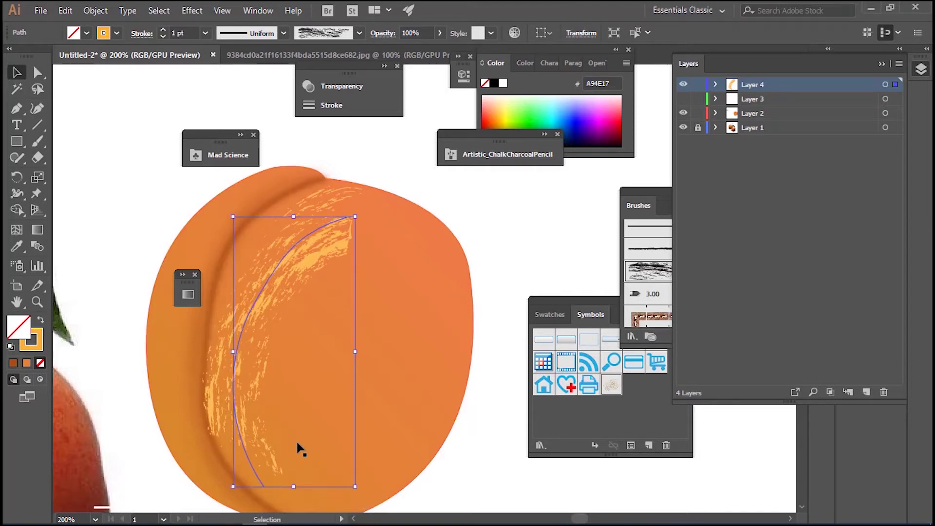
# Drag the chalk stroke's anchors so it bends along the crease up to the stem.
pyautogui.click(37, 73)
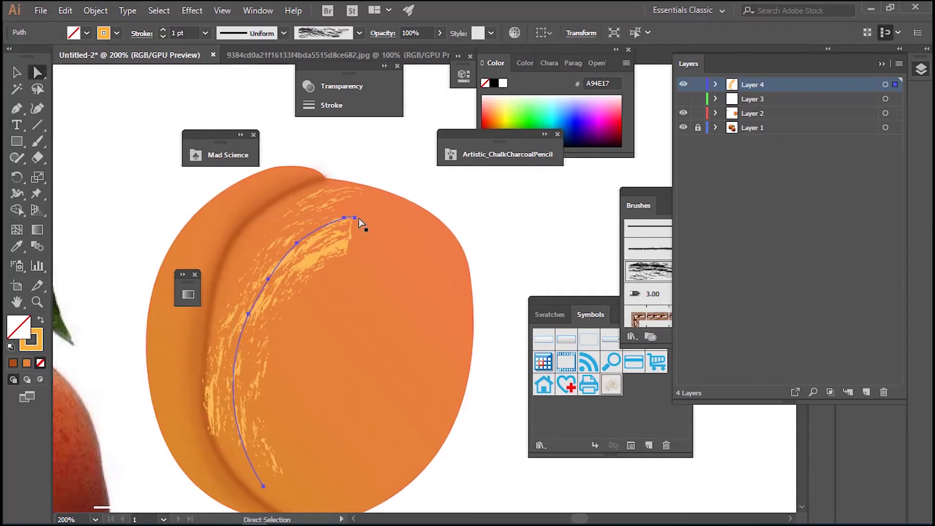
pyautogui.moveTo(361, 213); pyautogui.dragTo(373, 201)
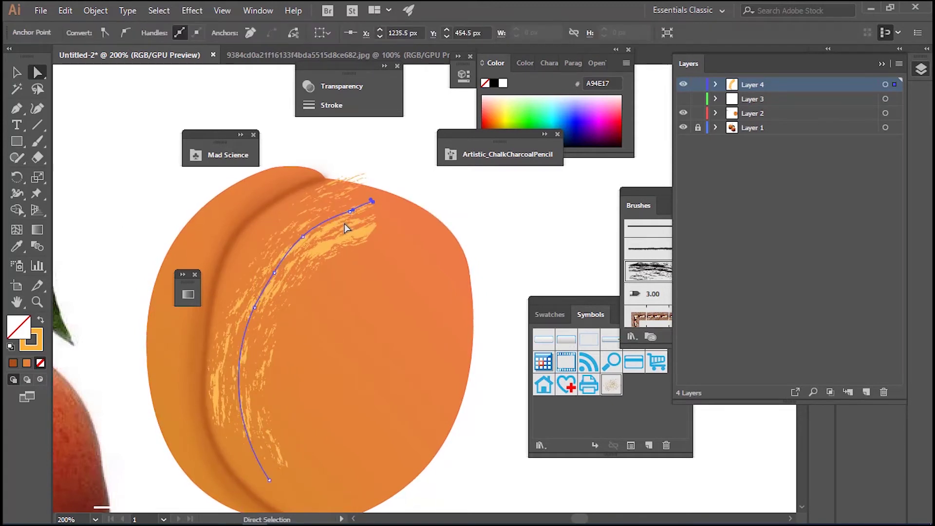
pyautogui.moveTo(271, 480); pyautogui.dragTo(201, 369)
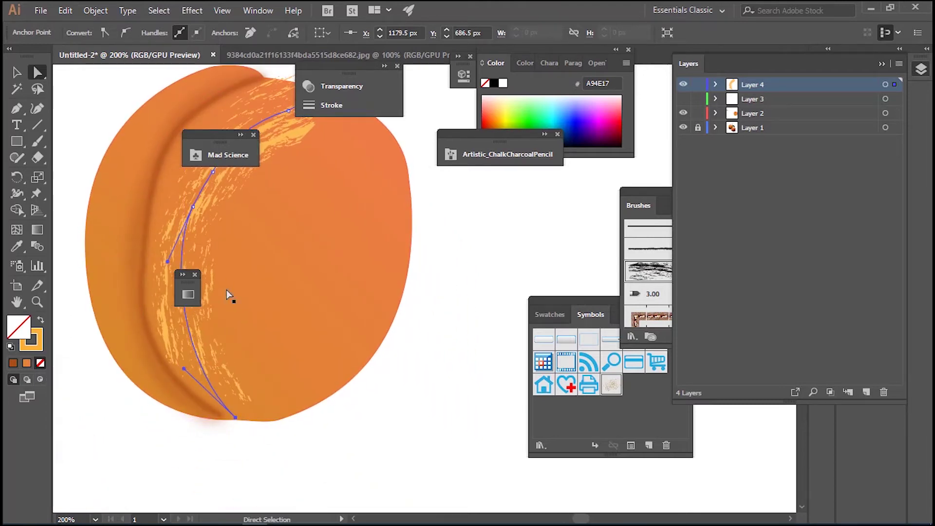
pyautogui.scroll(5, 229, 292)
pyautogui.moveTo(248, 345); pyautogui.dragTo(240, 340)
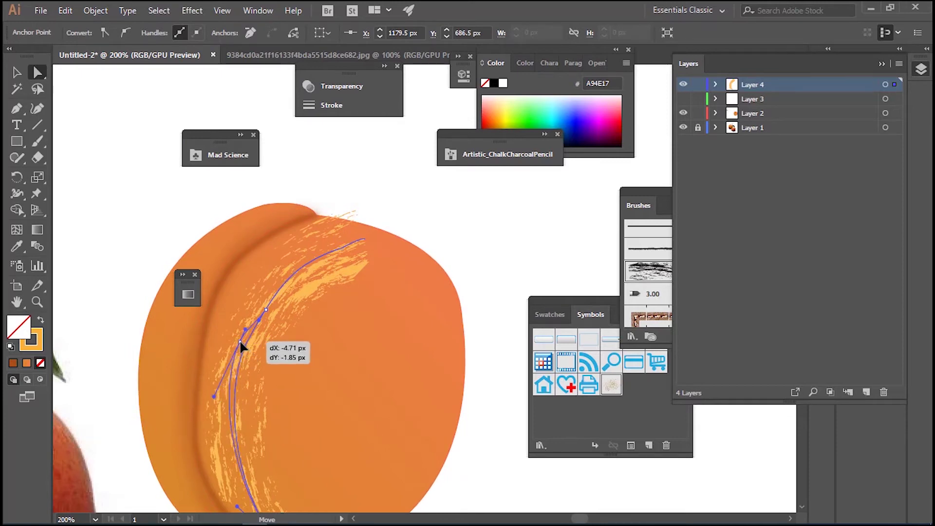
pyautogui.moveTo(264, 310); pyautogui.dragTo(259, 300)
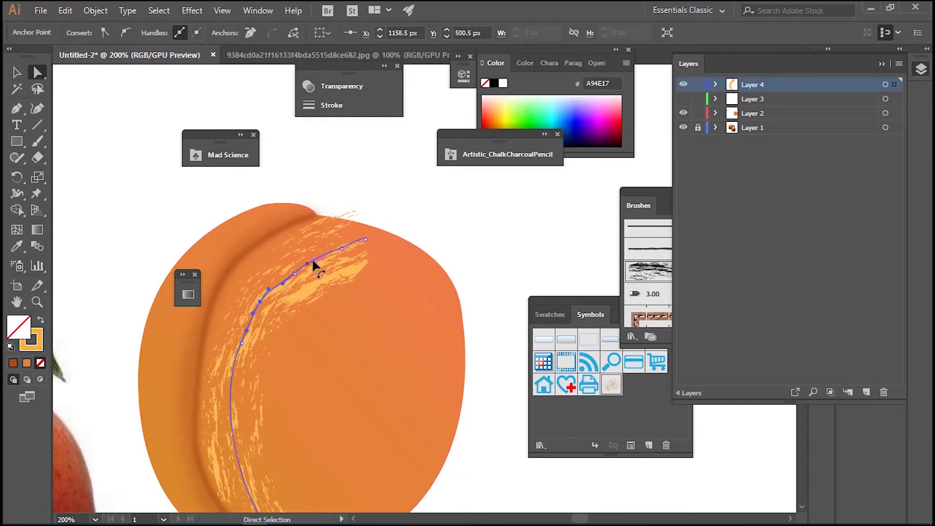
pyautogui.moveTo(296, 273); pyautogui.dragTo(285, 268)
pyautogui.moveTo(340, 248)
pyautogui.mouseDown()
pyautogui.moveTo(337, 241)
pyautogui.moveTo(354, 238)
pyautogui.mouseUp()
pyautogui.click(366, 240)
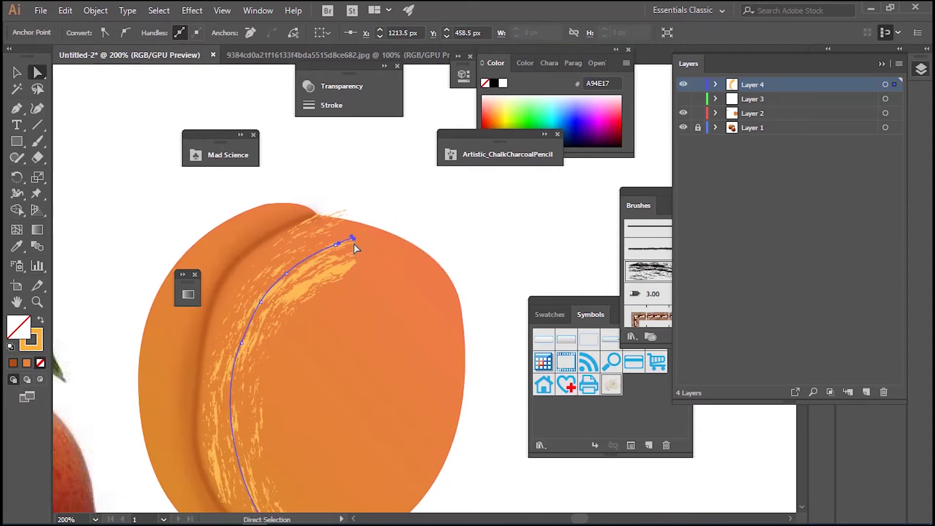
# Fine-tune the chalk stroke's size and set a coral FF724E Paintbrush stroke colour.
pyautogui.press('v')
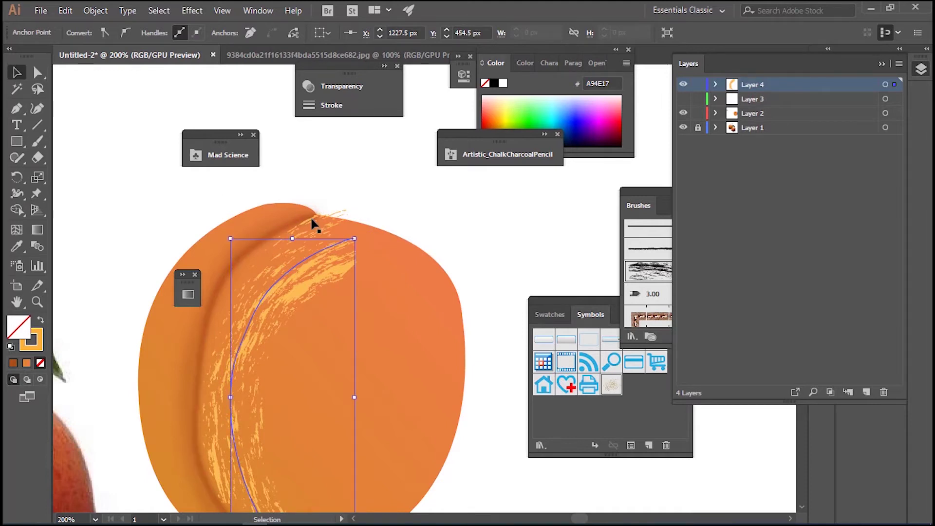
pyautogui.moveTo(354, 239); pyautogui.dragTo(346, 242)
pyautogui.click(370, 186)
pyautogui.moveTo(370, 186)
pyautogui.mouseDown()
pyautogui.moveTo(498, 226)
pyautogui.moveTo(509, 245)
pyautogui.mouseUp()
pyautogui.click(37, 141)
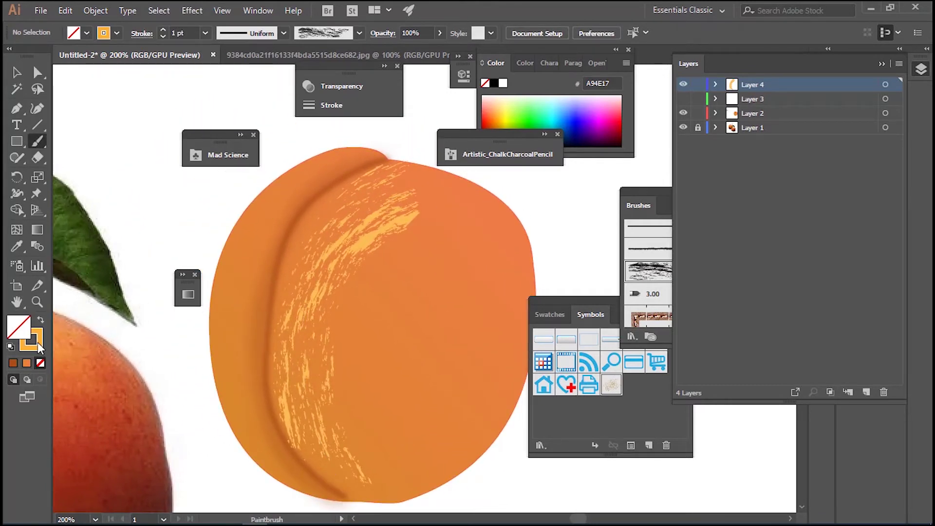
pyautogui.click(37, 342)
pyautogui.click(490, 106)
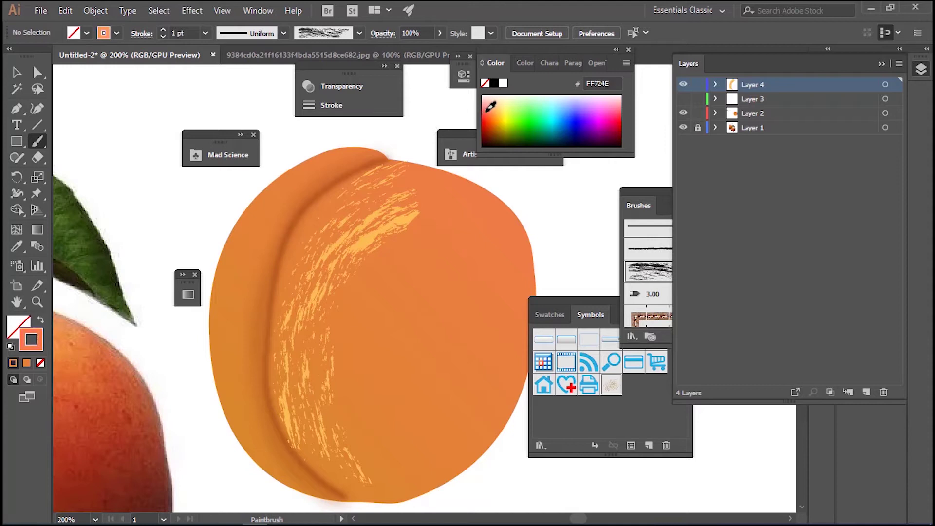
# Paint several curved coral chalk strokes down the apricot's middle and right side.
pyautogui.moveTo(474, 200)
pyautogui.mouseDown()
pyautogui.moveTo(408, 411)
pyautogui.moveTo(431, 458)
pyautogui.mouseUp()
pyautogui.hotkey('ctrl', 'z')
pyautogui.hotkey('ctrl', 'z')
pyautogui.moveTo(452, 206); pyautogui.dragTo(396, 482)
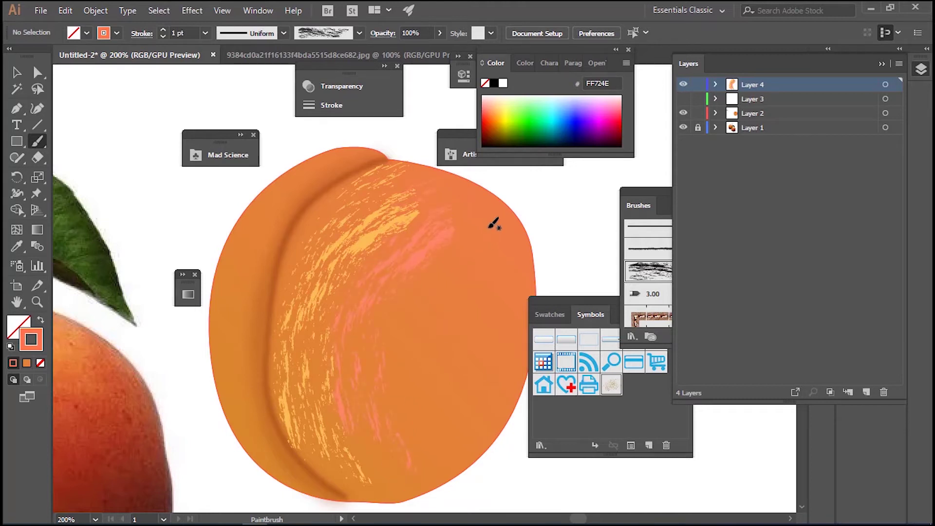
pyautogui.moveTo(417, 404); pyautogui.dragTo(428, 441)
pyautogui.moveTo(501, 220); pyautogui.dragTo(502, 293)
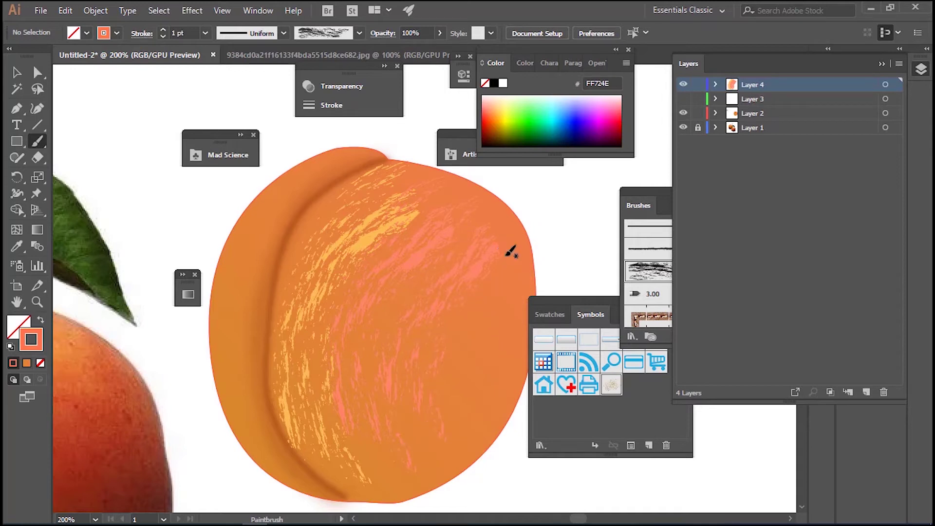
pyautogui.moveTo(451, 205); pyautogui.dragTo(396, 482)
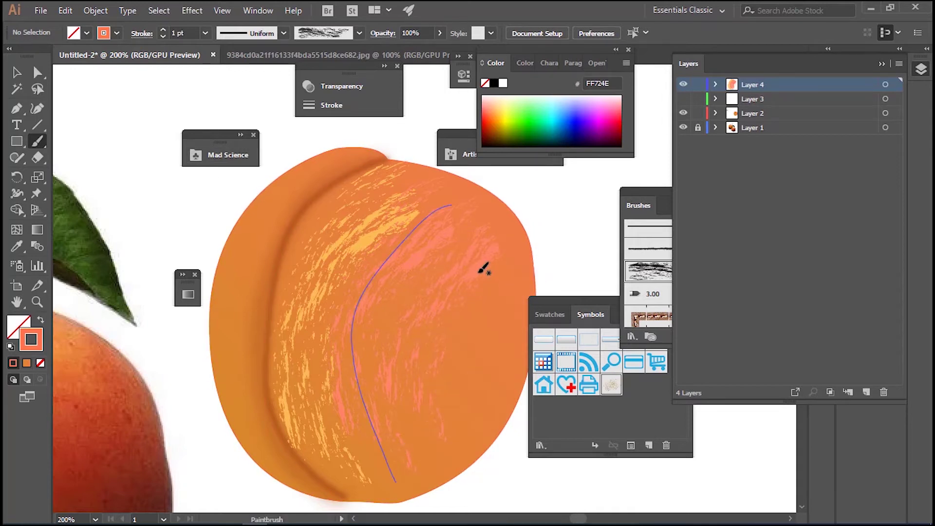
pyautogui.moveTo(369, 454); pyautogui.dragTo(390, 457)
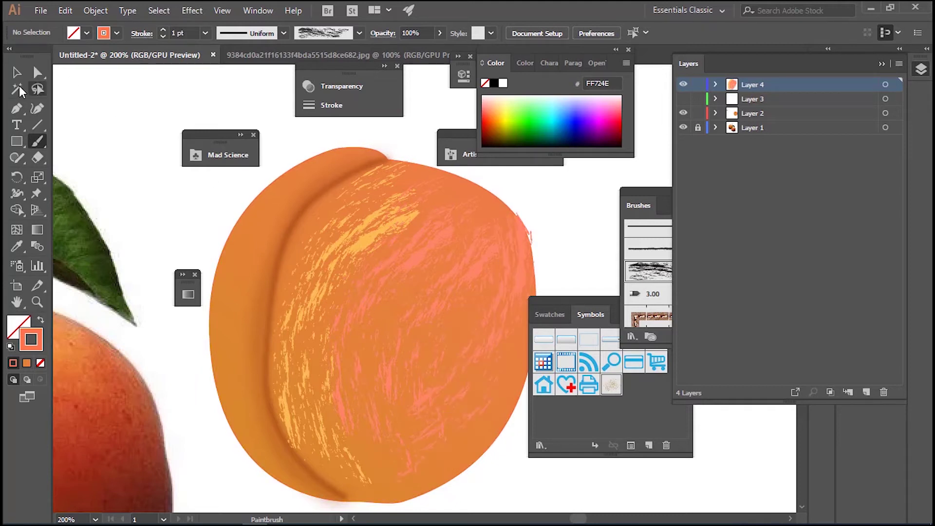
pyautogui.click(16, 72)
# Select a coral stroke on the right edge and try redder shades in the Color panel.
pyautogui.click(524, 252)
pyautogui.moveTo(523, 241); pyautogui.dragTo(516, 250)
pyautogui.click(490, 121)
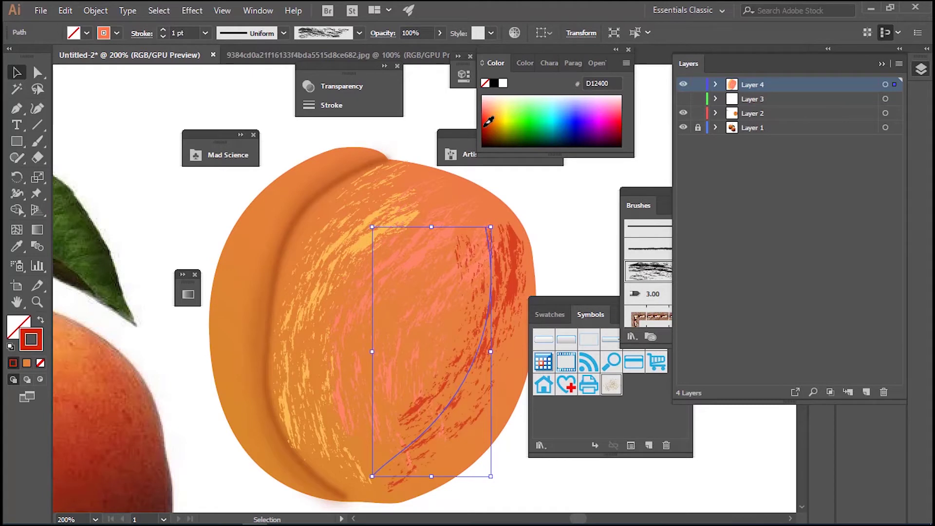
pyautogui.click(491, 115)
pyautogui.click(491, 111)
pyautogui.click(490, 122)
pyautogui.click(490, 117)
pyautogui.click(489, 117)
# Sample reds from the reference photo and settle the stroke on dark red CA1700.
pyautogui.click(16, 246)
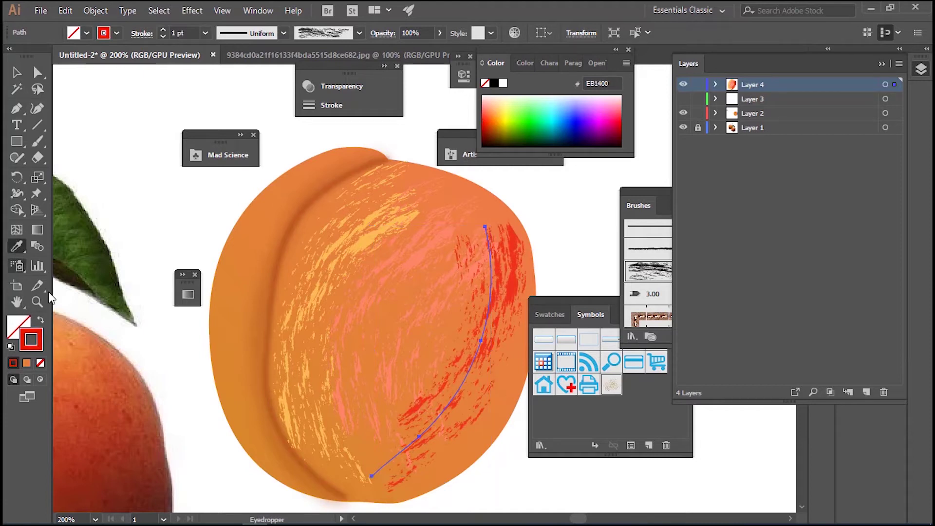
pyautogui.click(130, 414)
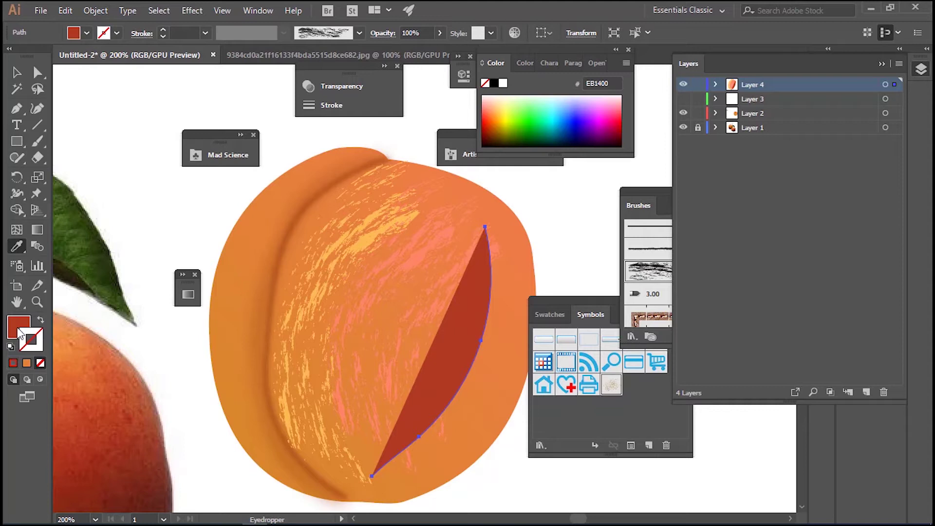
pyautogui.click(40, 322)
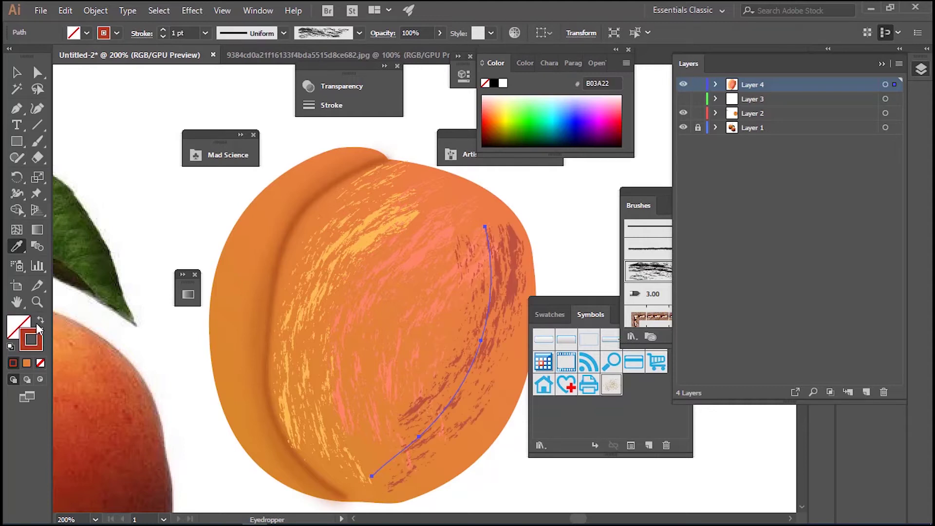
pyautogui.click(127, 384)
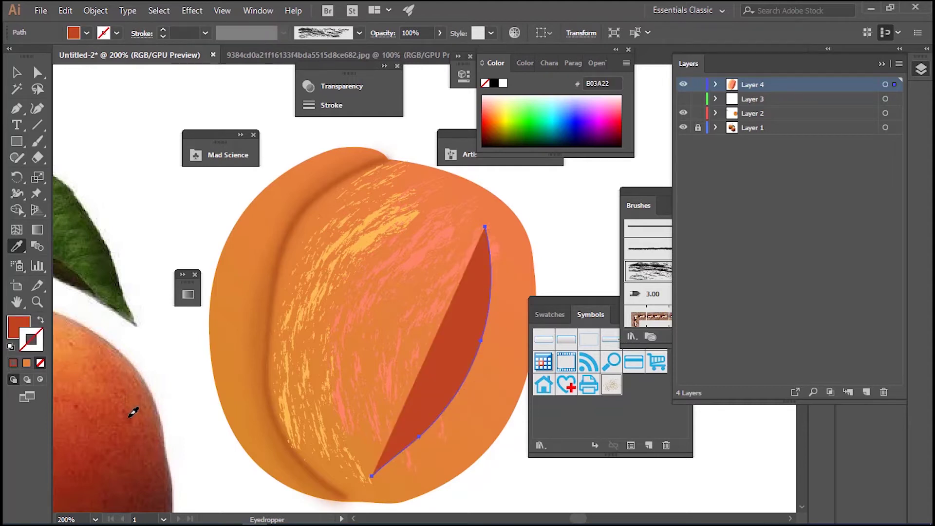
pyautogui.click(133, 412)
pyautogui.click(38, 325)
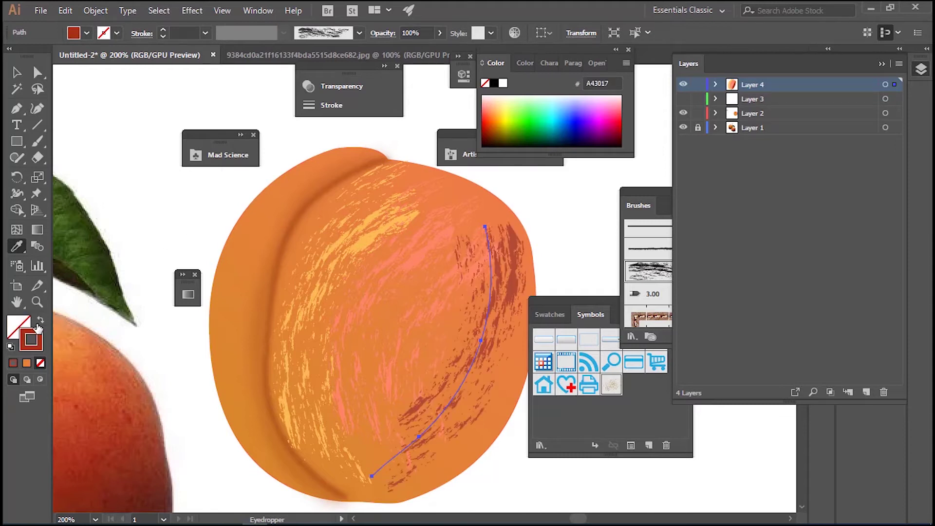
pyautogui.click(617, 121)
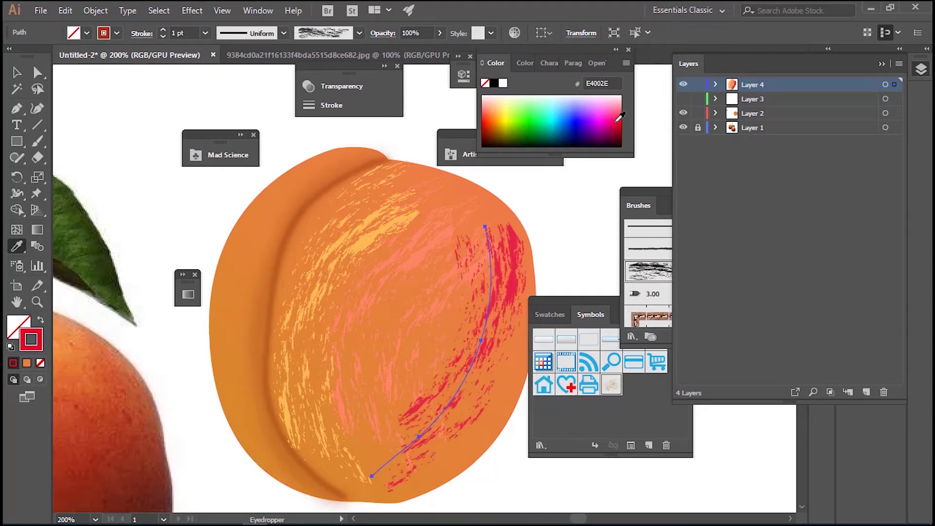
pyautogui.moveTo(616, 120); pyautogui.dragTo(601, 132)
pyautogui.moveTo(487, 123)
pyautogui.mouseDown()
pyautogui.moveTo(480, 118)
pyautogui.moveTo(488, 125)
pyautogui.moveTo(491, 117)
pyautogui.mouseUp()
# Darken two texture strokes to a deeper red and fade one to partial opacity.
pyautogui.click(17, 72)
pyautogui.click(371, 266)
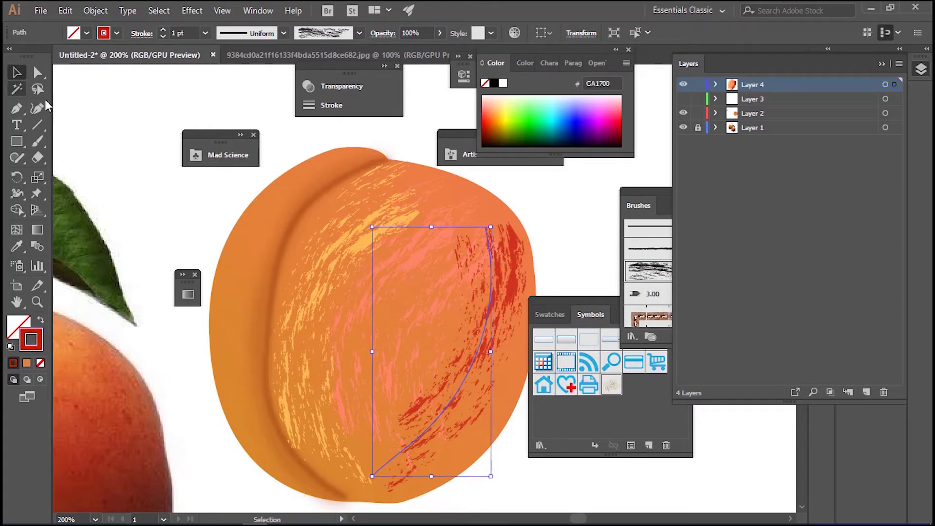
pyautogui.click(437, 299)
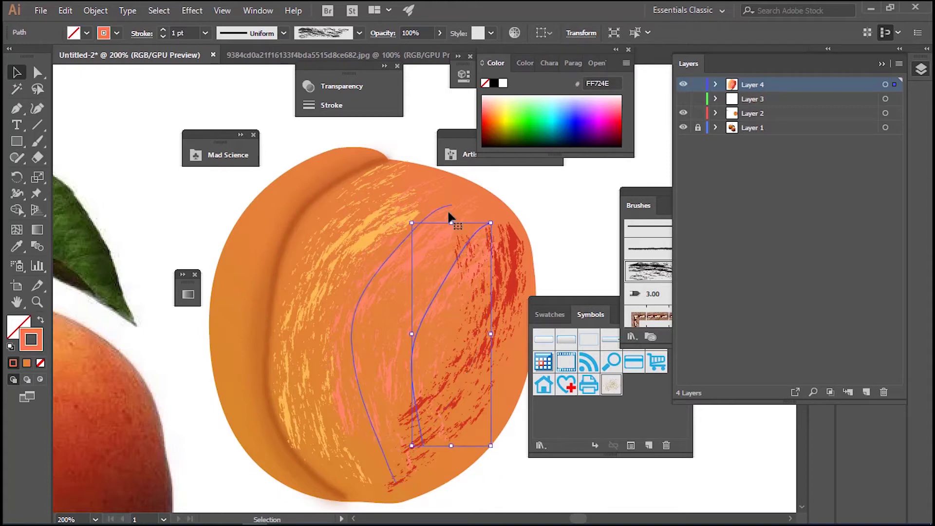
pyautogui.click(486, 124)
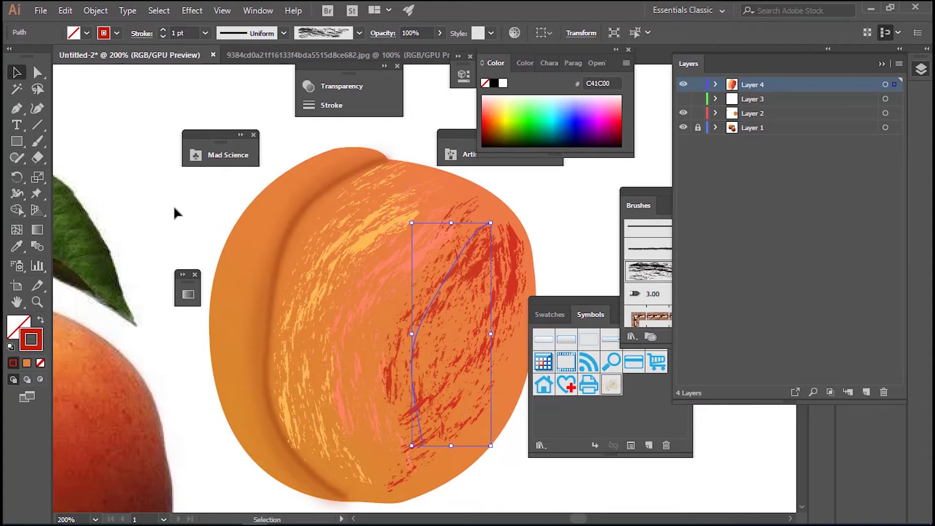
pyautogui.click(359, 305)
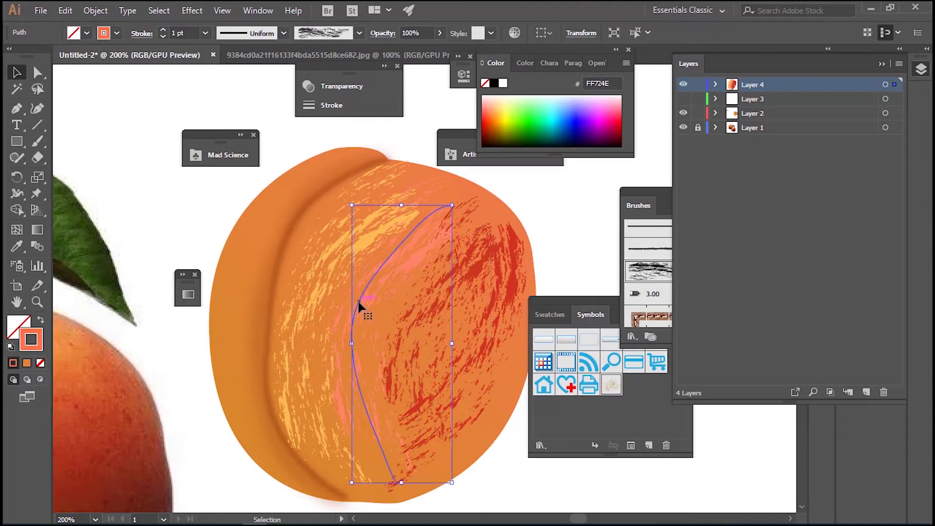
pyautogui.click(489, 120)
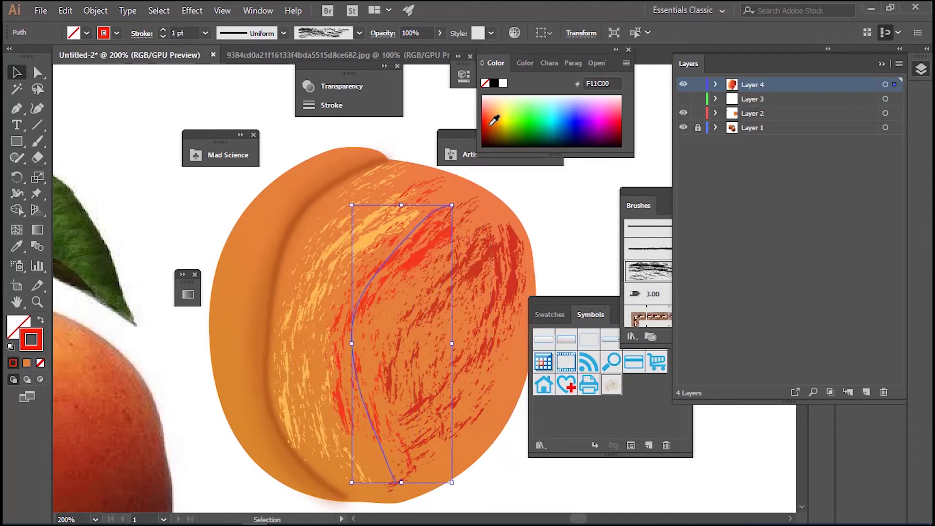
pyautogui.moveTo(440, 34); pyautogui.dragTo(409, 50)
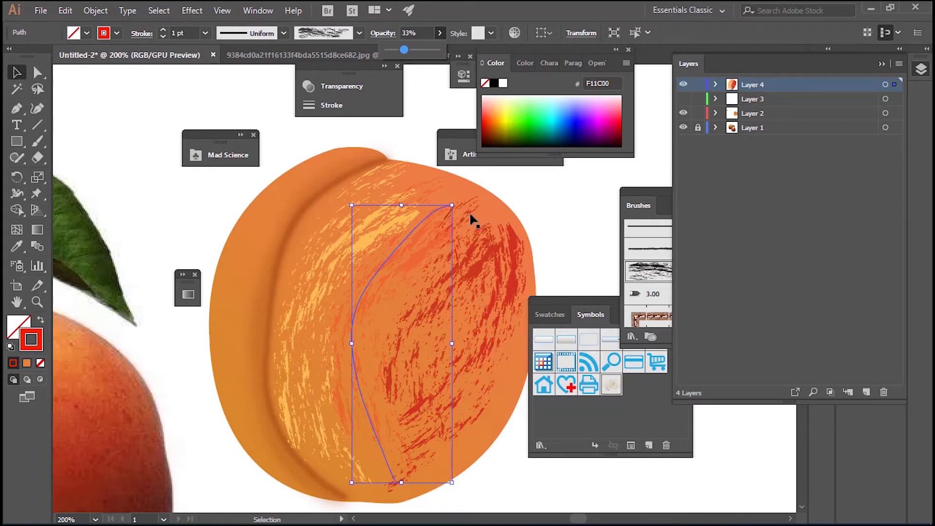
# Lower two more texture strokes to roughly 34–39% opacity.
pyautogui.click(509, 257)
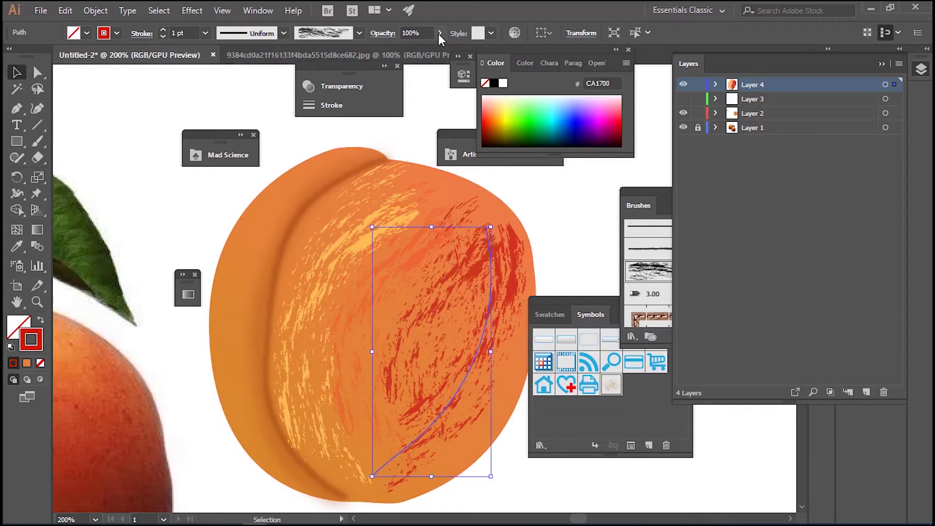
pyautogui.moveTo(407, 51); pyautogui.dragTo(404, 51)
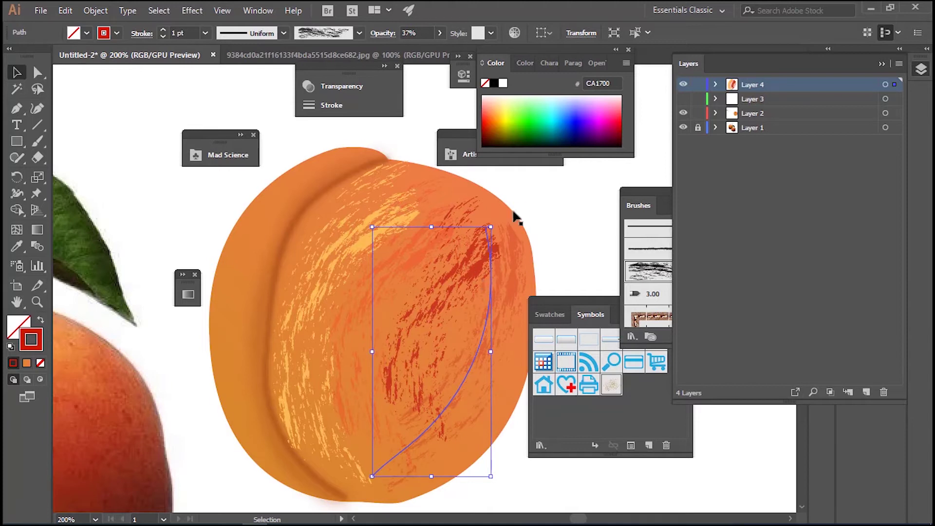
pyautogui.click(463, 210)
pyautogui.click(460, 283)
pyautogui.click(432, 308)
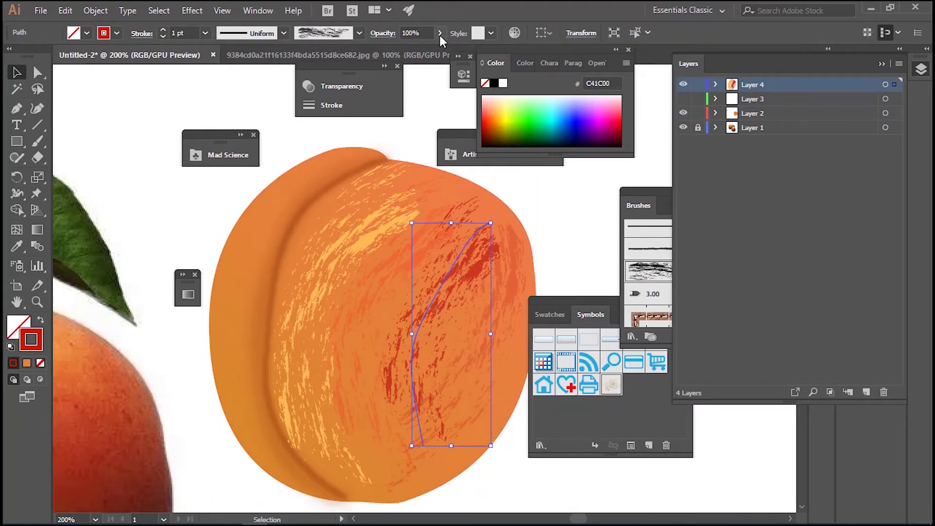
pyautogui.moveTo(409, 50); pyautogui.dragTo(404, 53)
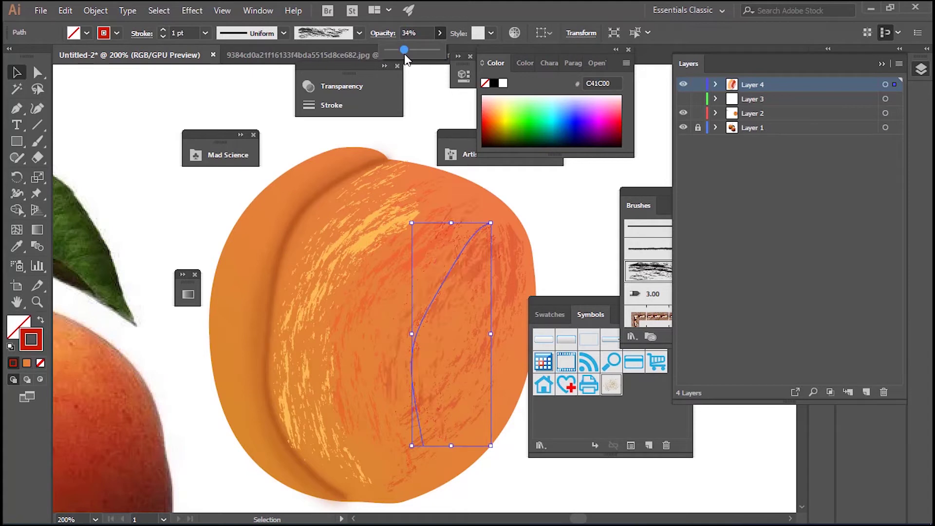
pyautogui.click(543, 215)
# Fade the crescent stroke along the crease to partial opacity too.
pyautogui.click(351, 261)
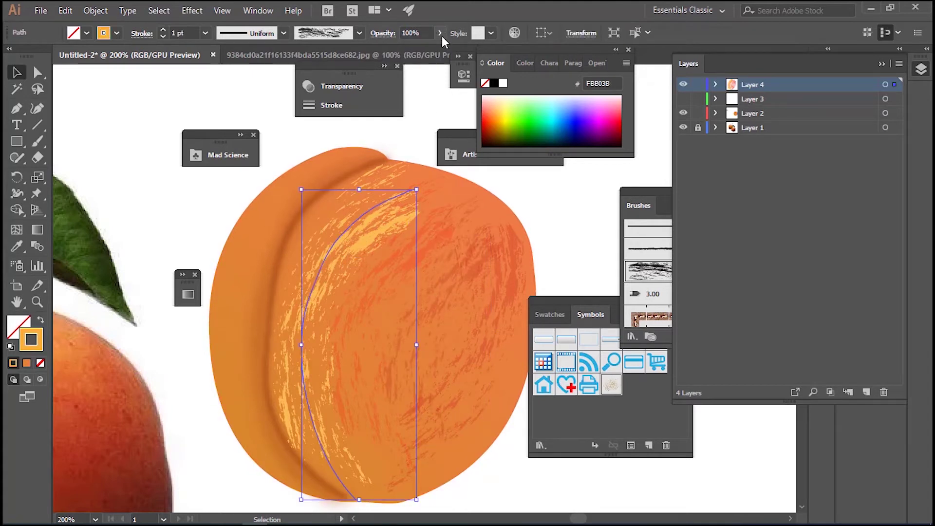
pyautogui.click(406, 52)
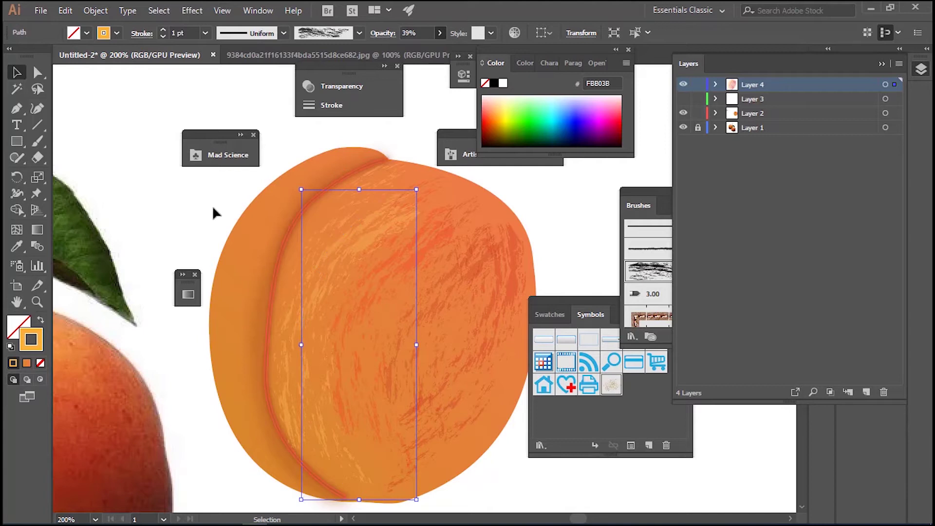
pyautogui.click(341, 214)
pyautogui.moveTo(527, 221); pyautogui.dragTo(505, 212)
# Zoom out to the whole apricot, take the Paintbrush, and add a new layer above Layer 3.
pyautogui.hotkey('ctrl', '1')
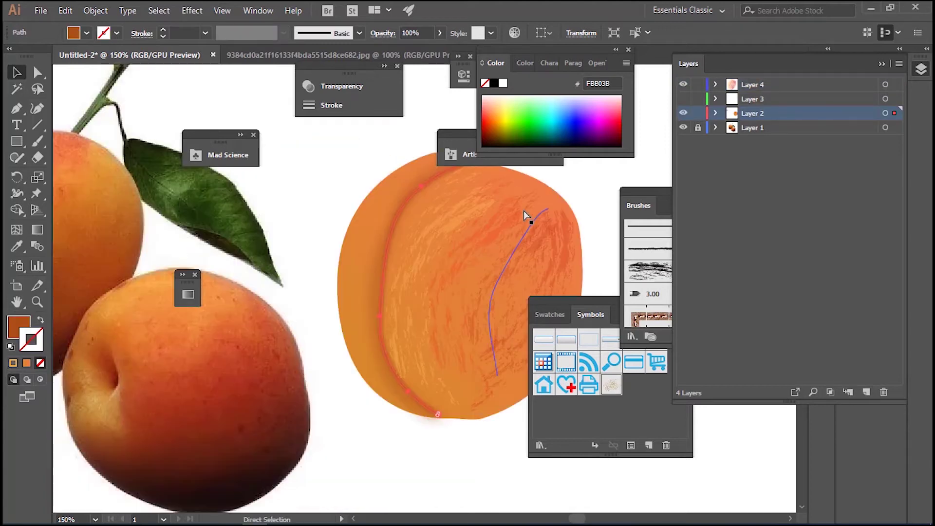
pyautogui.click(552, 207)
pyautogui.moveTo(557, 200); pyautogui.dragTo(558, 210)
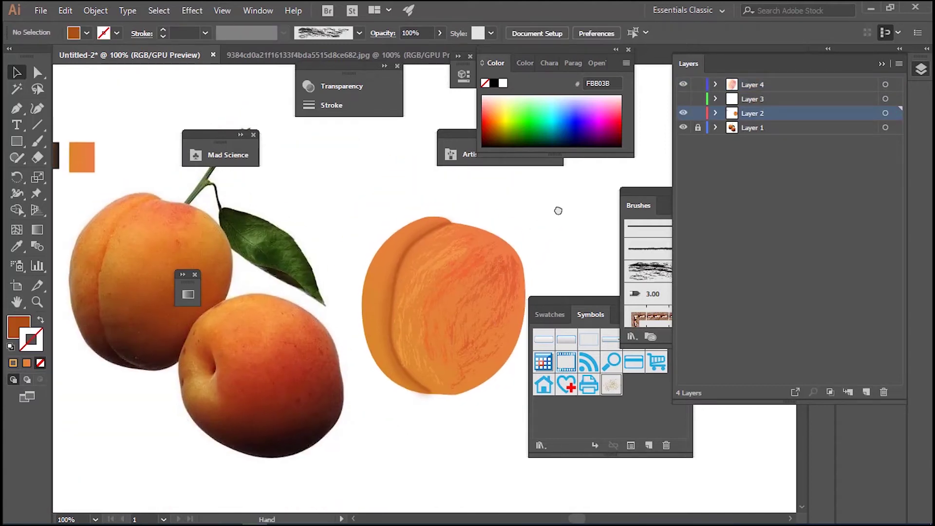
pyautogui.click(38, 142)
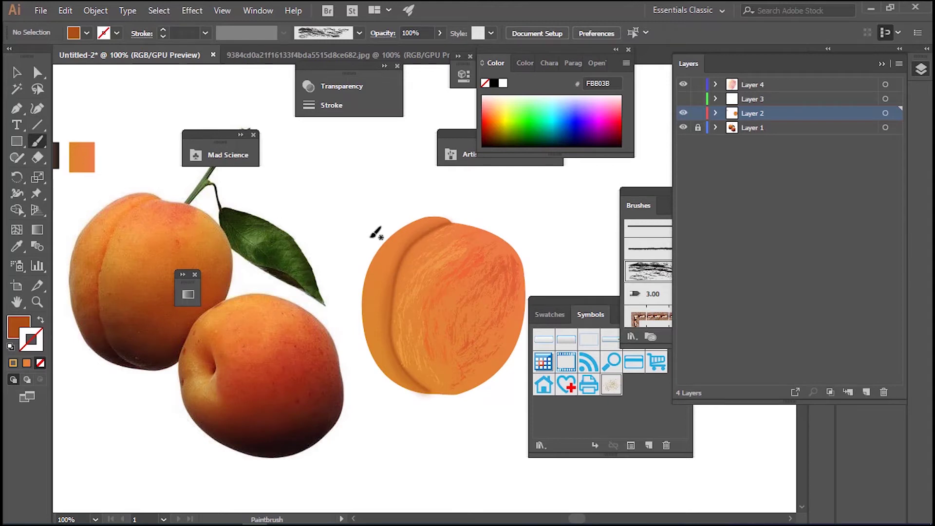
pyautogui.click(760, 99)
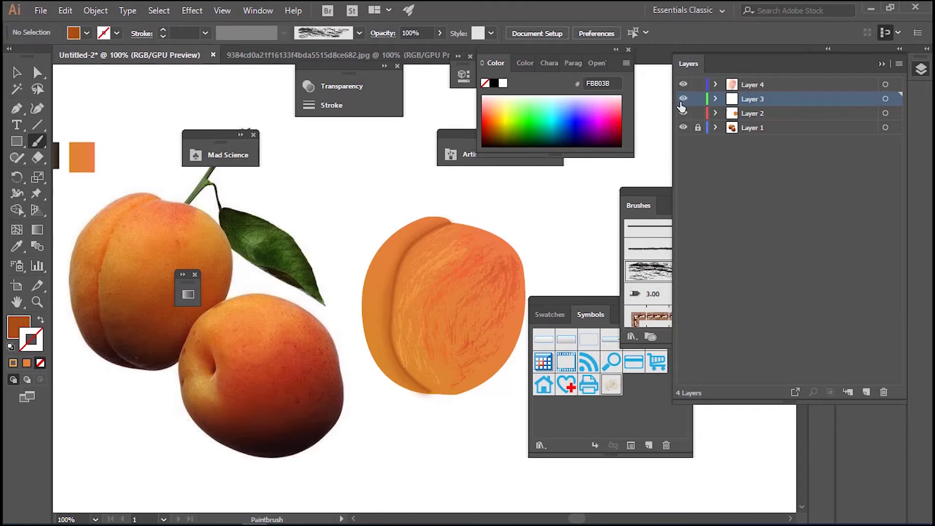
pyautogui.click(866, 393)
# Paint a faint stroke along the apricot's left crease at 1 pt weight.
pyautogui.moveTo(430, 223); pyautogui.dragTo(385, 281)
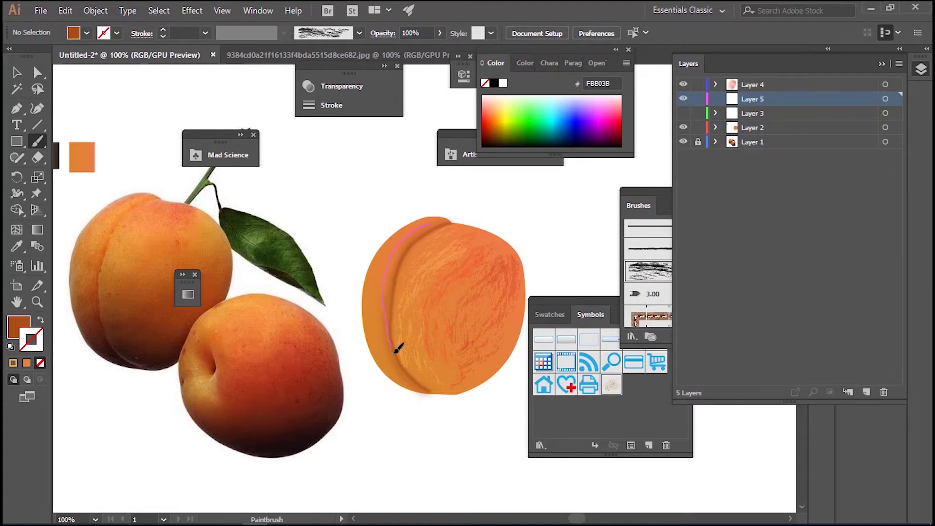
pyautogui.moveTo(396, 348); pyautogui.dragTo(395, 350)
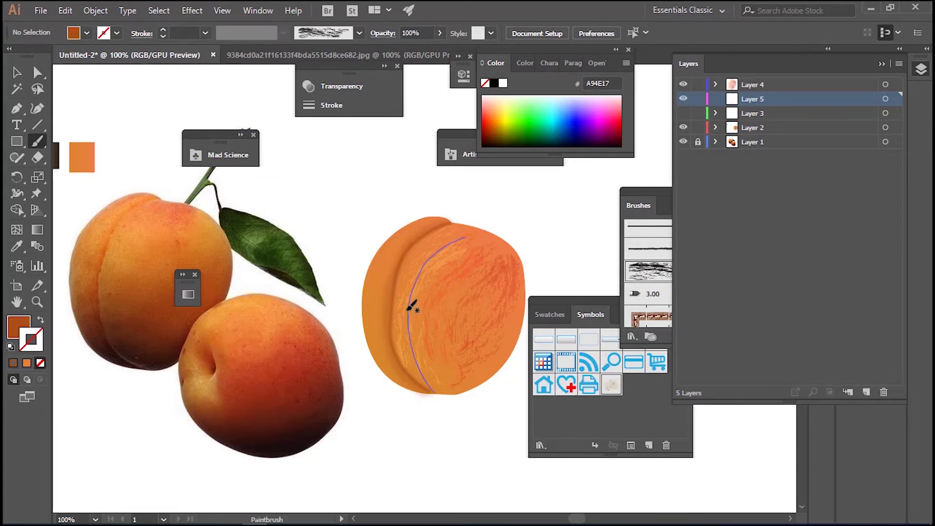
pyautogui.click(205, 33)
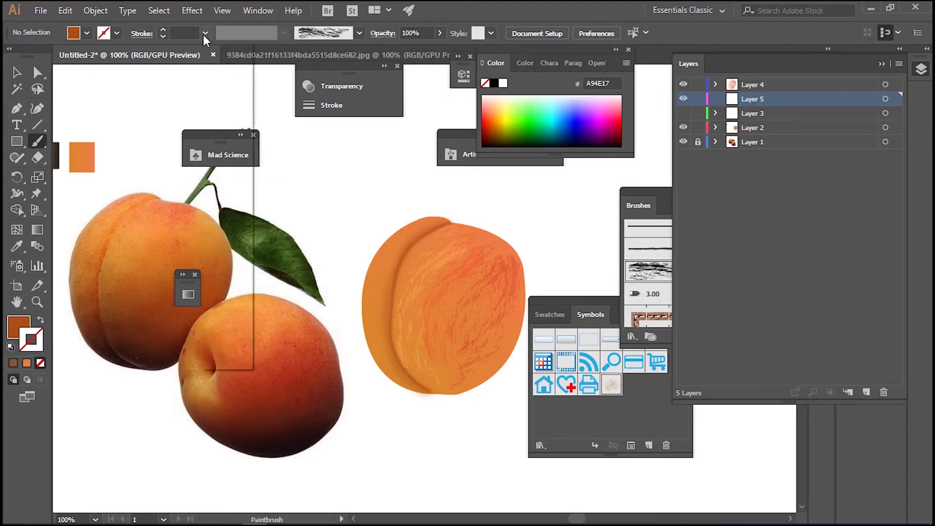
pyautogui.click(220, 92)
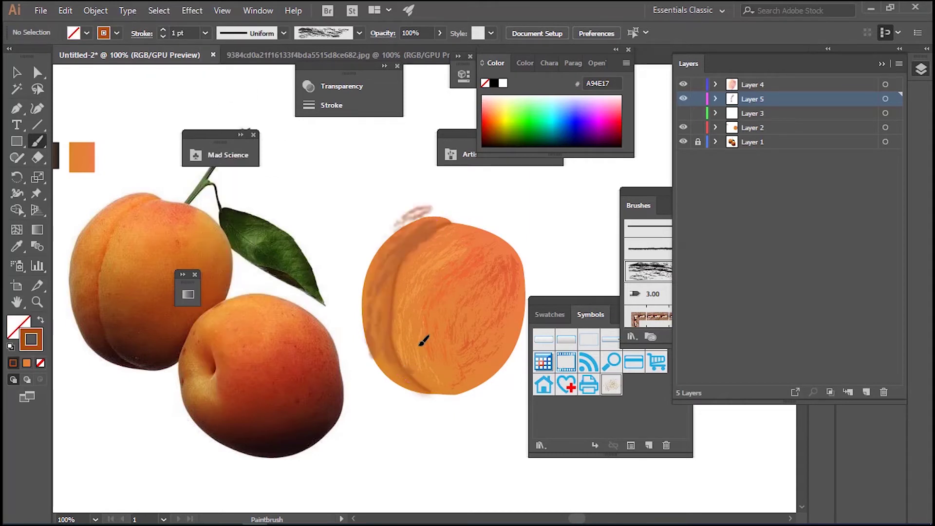
# Select the crease stroke and thin it to 0.5 pt.
pyautogui.click(203, 33)
pyautogui.click(216, 63)
pyautogui.click(17, 74)
pyautogui.click(423, 222)
pyautogui.click(204, 34)
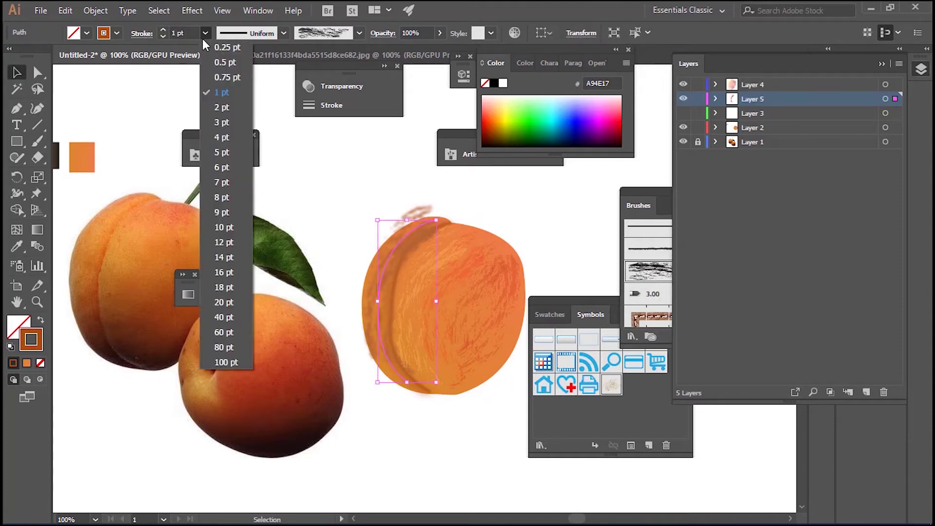
pyautogui.click(218, 63)
pyautogui.click(205, 32)
pyautogui.click(217, 47)
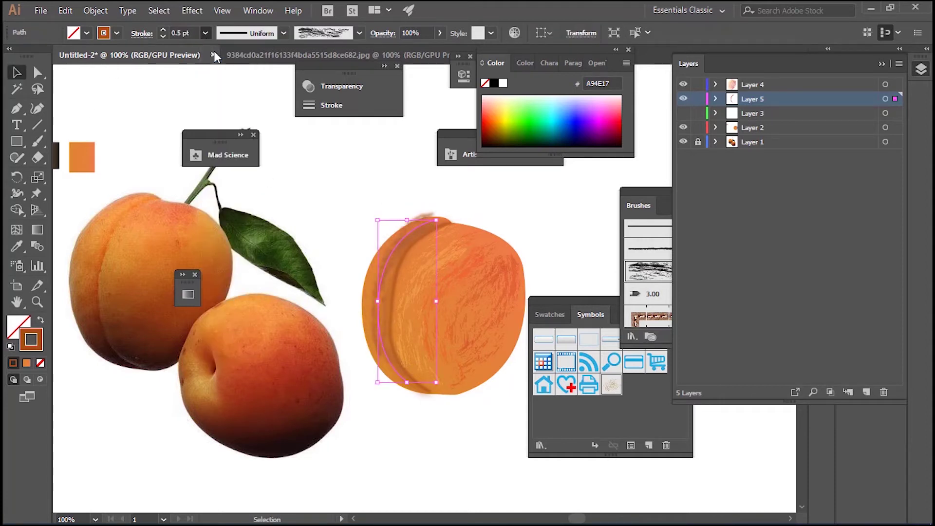
pyautogui.click(206, 33)
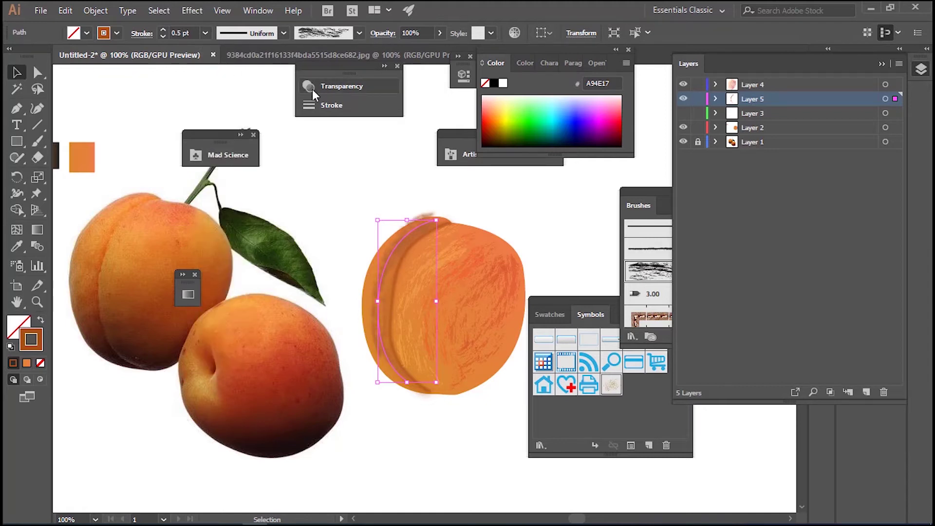
# Recolour the crease stroke coral orange FF5D34 and resize it to fit the apricot's left edge.
pyautogui.click(490, 117)
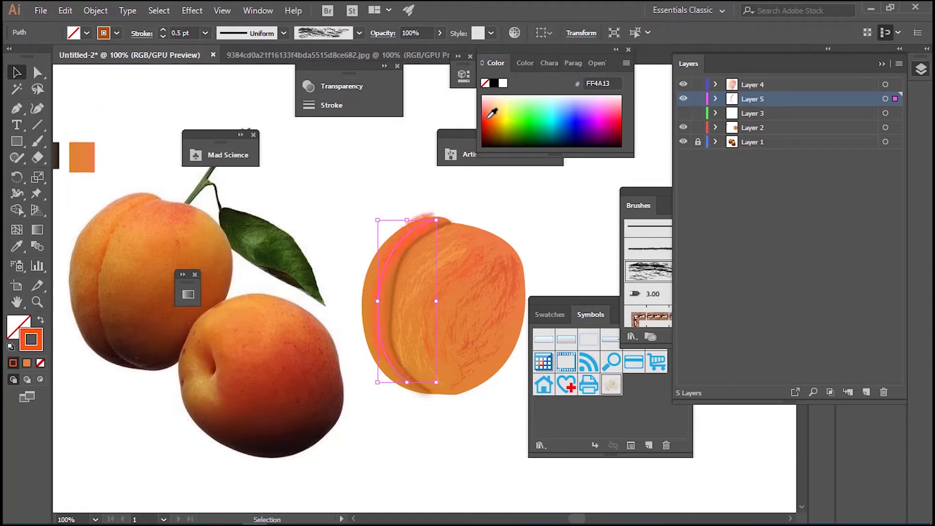
pyautogui.click(488, 110)
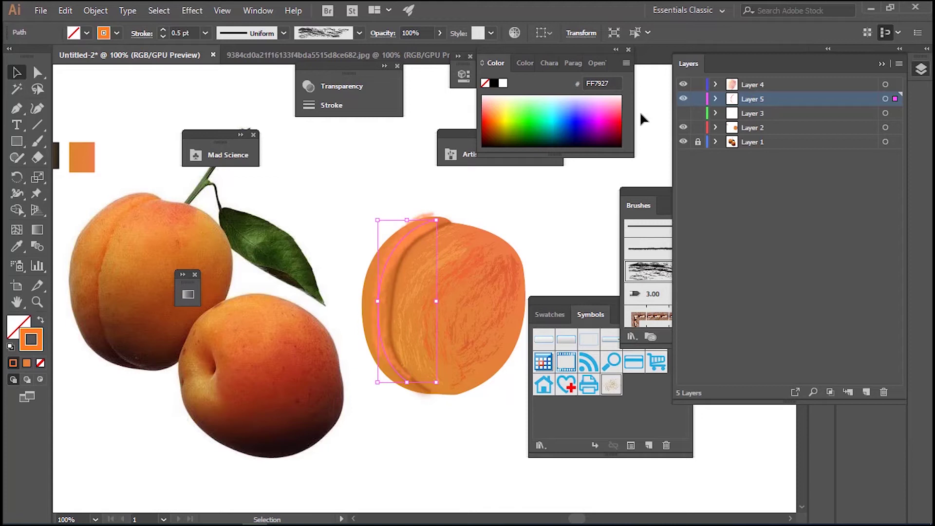
pyautogui.click(618, 117)
pyautogui.click(619, 127)
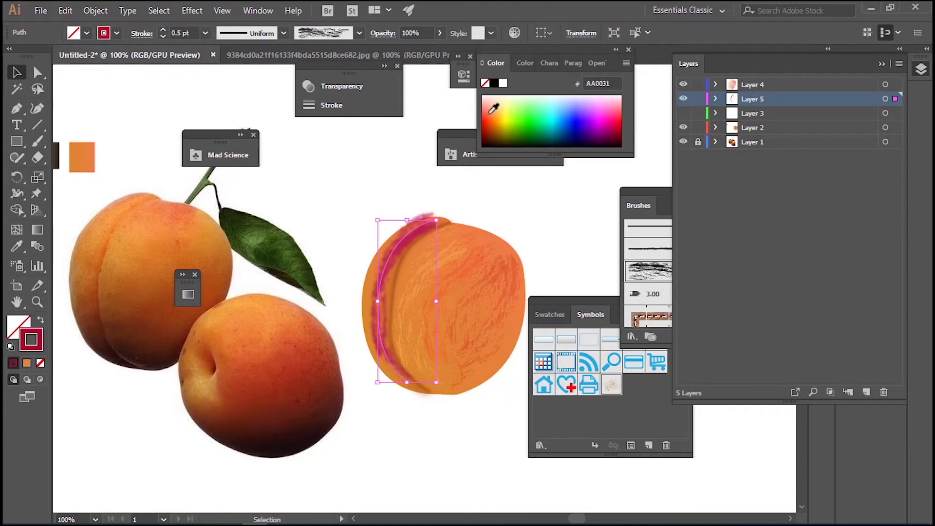
pyautogui.moveTo(490, 113); pyautogui.dragTo(495, 111)
pyautogui.moveTo(436, 220); pyautogui.dragTo(433, 225)
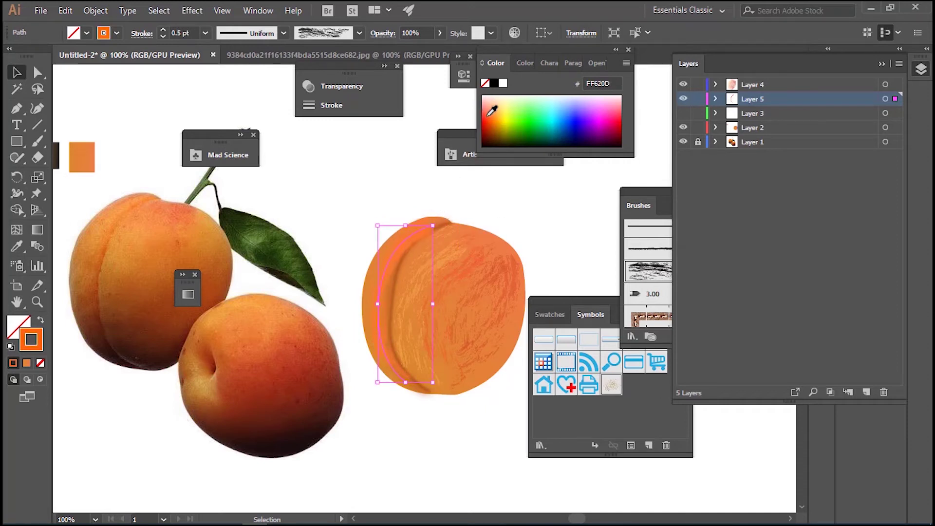
pyautogui.moveTo(490, 105); pyautogui.dragTo(494, 117)
pyautogui.moveTo(377, 305); pyautogui.dragTo(376, 303)
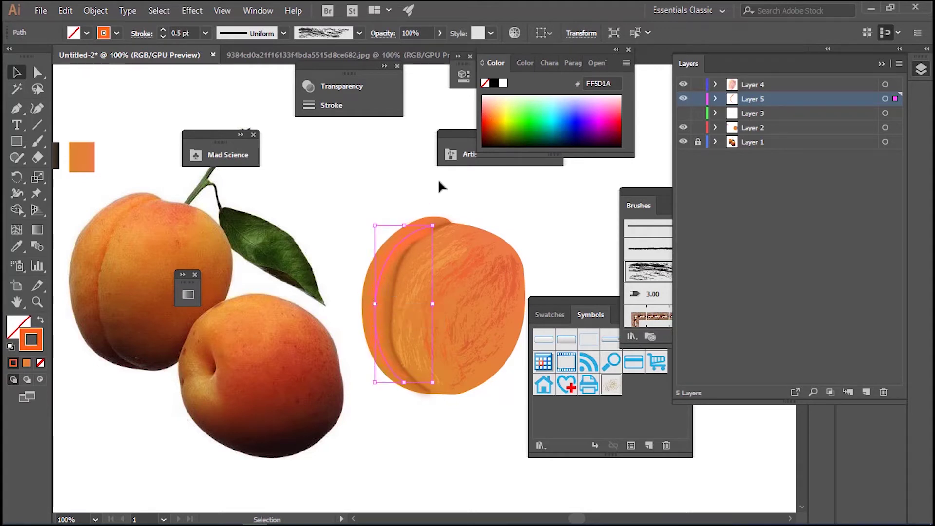
pyautogui.moveTo(491, 115); pyautogui.dragTo(487, 116)
pyautogui.click(88, 102)
# Give the crease stroke a solid pale colour (FF7E41) at 1 pt weight instead of a gradient.
pyautogui.click(409, 241)
pyautogui.hotkey('ctrl', '+')
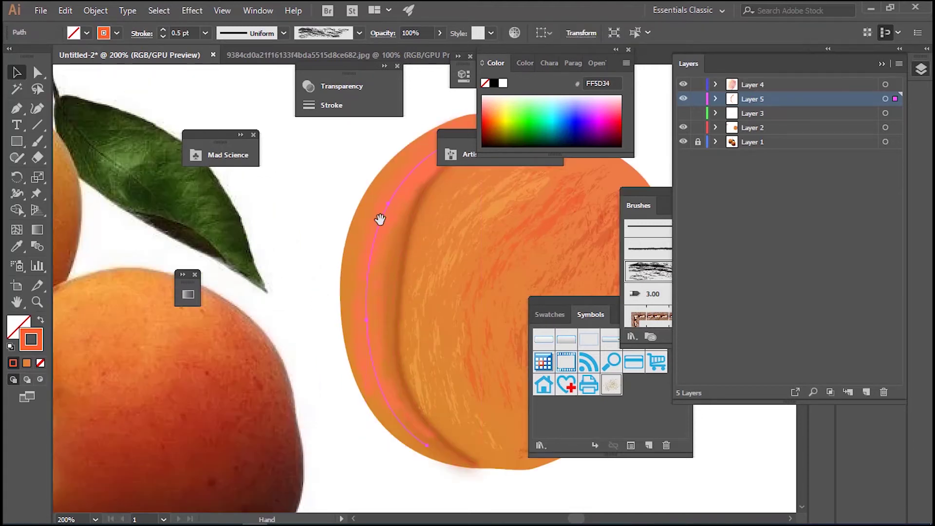
pyautogui.hotkey('ctrl', '+')
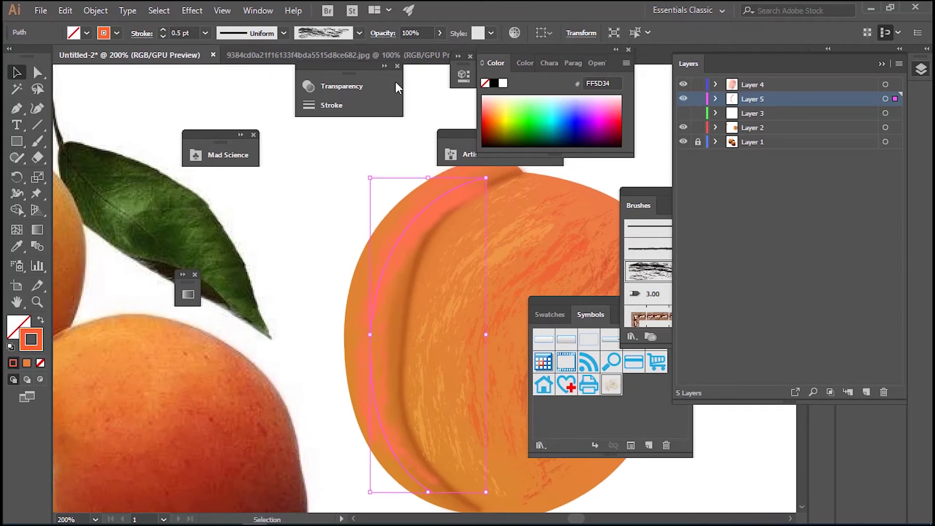
pyautogui.click(30, 364)
pyautogui.click(309, 296)
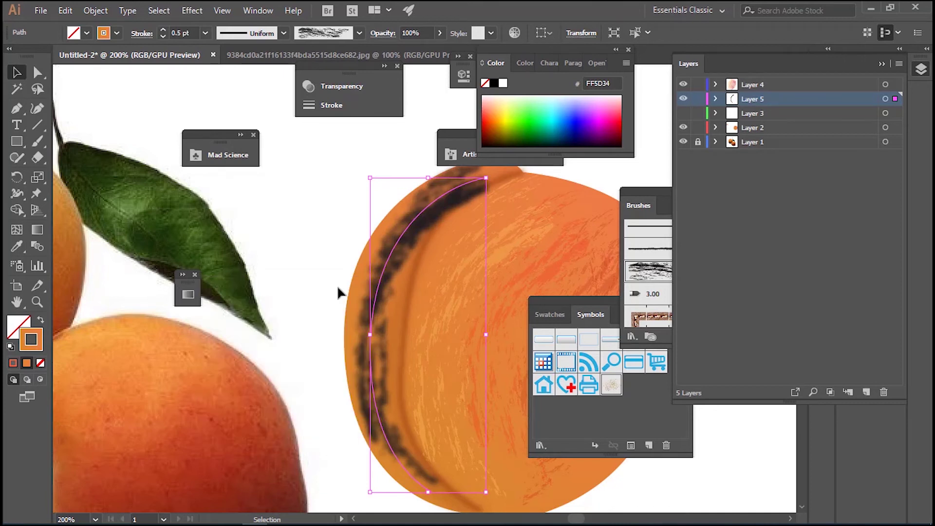
pyautogui.click(13, 363)
pyautogui.moveTo(487, 113)
pyautogui.mouseDown()
pyautogui.moveTo(490, 98)
pyautogui.moveTo(491, 112)
pyautogui.mouseUp()
pyautogui.click(205, 33)
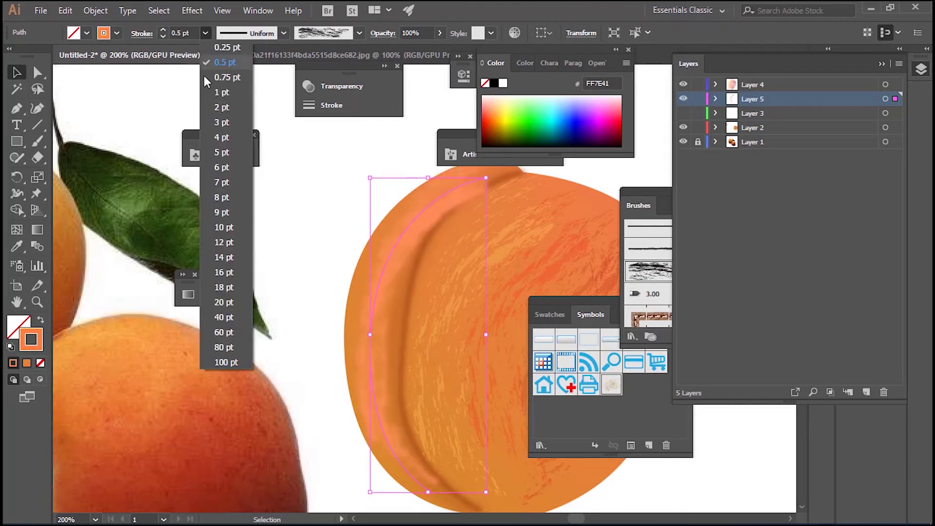
pyautogui.click(212, 88)
pyautogui.click(205, 32)
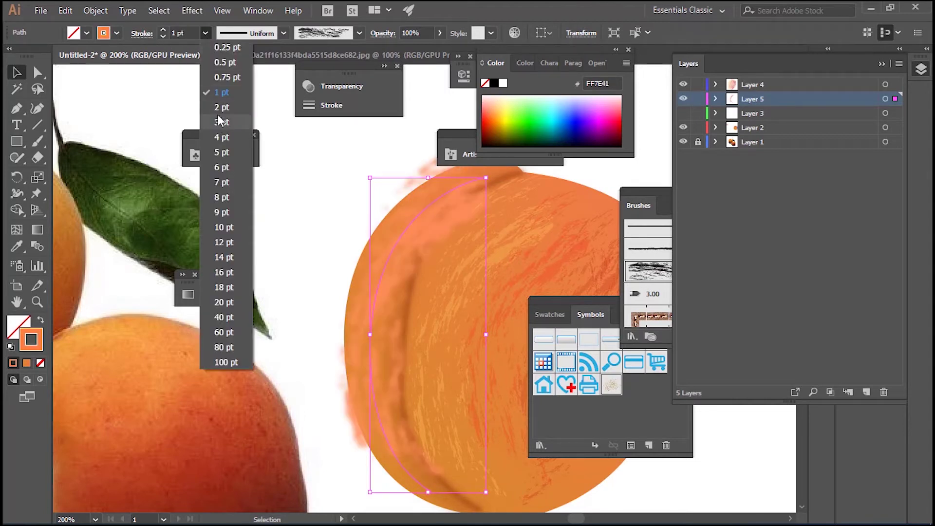
pyautogui.click(104, 97)
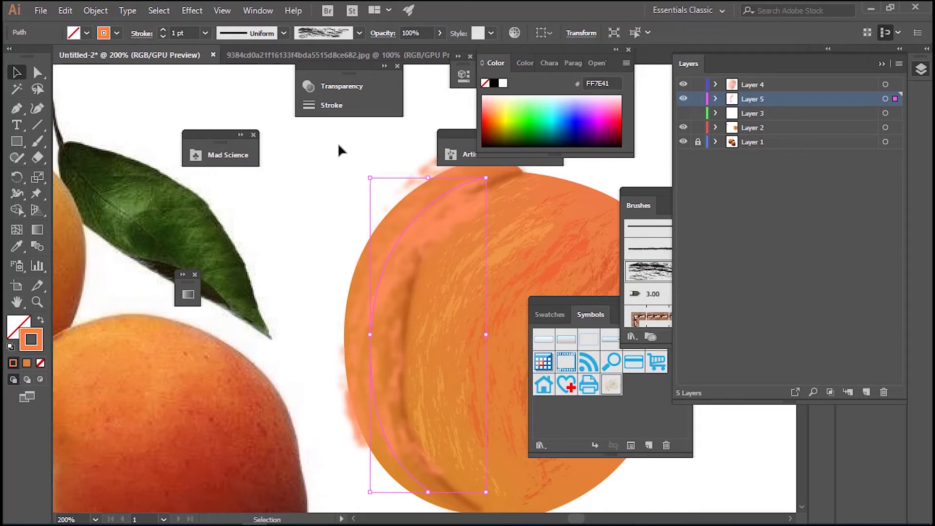
# Move the Layer 4 shading arc up-left and drag Layer 4 below Layer 3.
pyautogui.click(339, 146)
pyautogui.click(470, 261)
pyautogui.moveTo(471, 262); pyautogui.dragTo(429, 247)
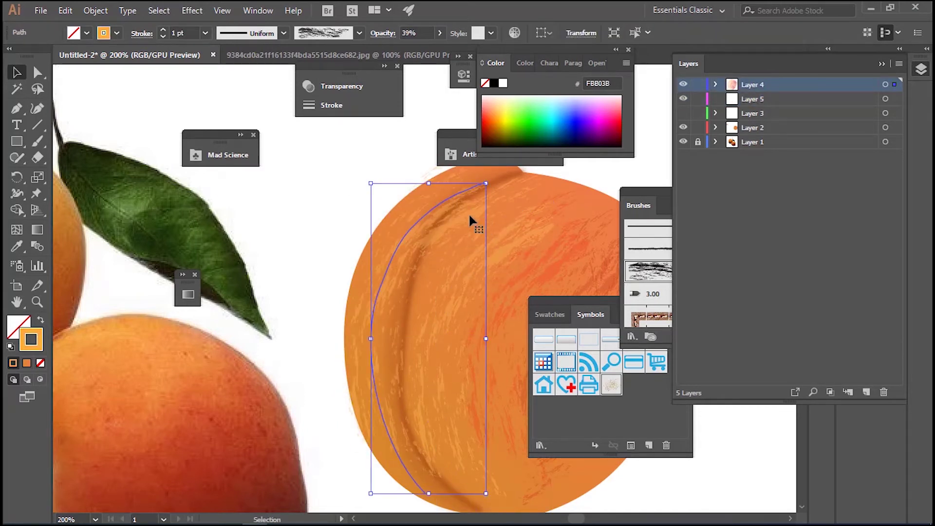
pyautogui.moveTo(775, 86); pyautogui.dragTo(765, 132)
# Paste the crease arc into Layer 3, unlocking the layers, and move it onto the peach crease.
pyautogui.click(395, 194)
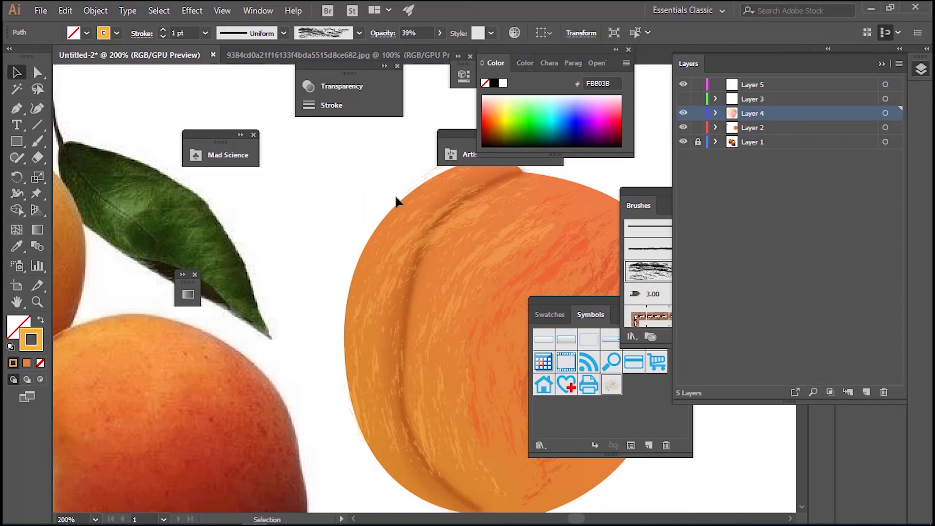
pyautogui.click(500, 182)
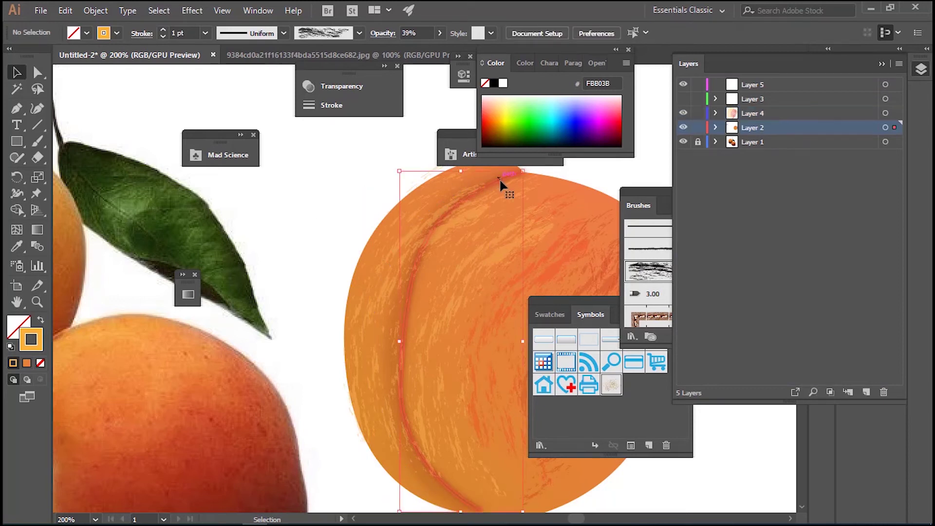
pyautogui.click(793, 102)
pyautogui.hotkey('ctrl', 'v')
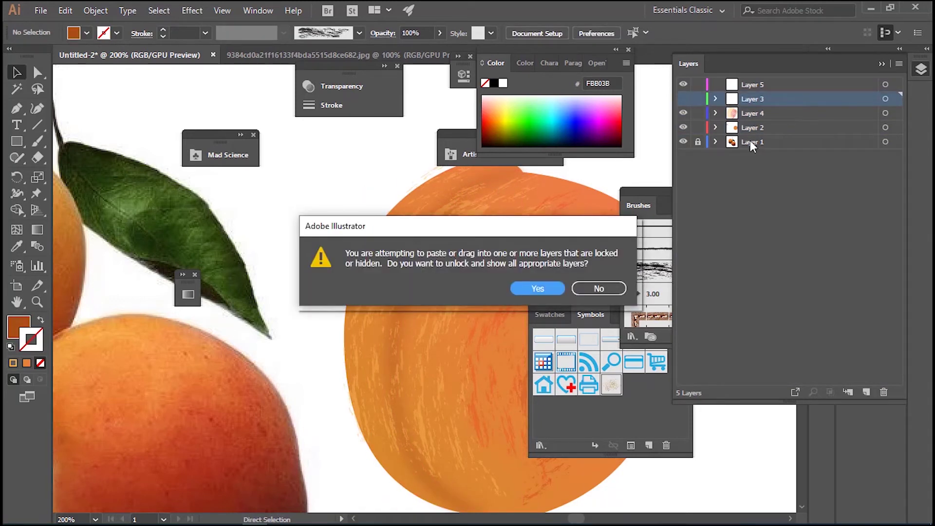
pyautogui.click(590, 289)
pyautogui.hotkey('ctrl', 'v')
pyautogui.click(561, 288)
pyautogui.moveTo(549, 285); pyautogui.dragTo(348, 196)
pyautogui.click(362, 188)
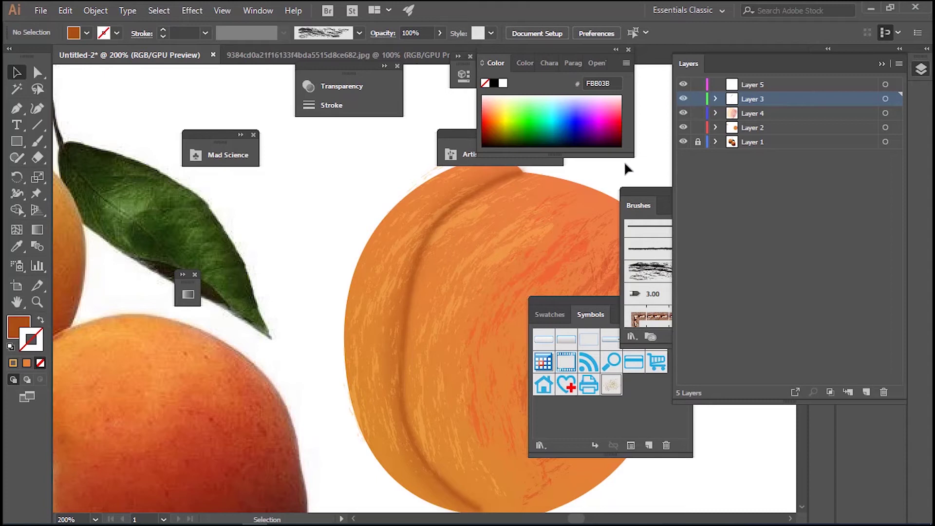
# Reshape the top end of the crease path, then zoom out to the whole artwork.
pyautogui.moveTo(541, 211); pyautogui.dragTo(441, 244)
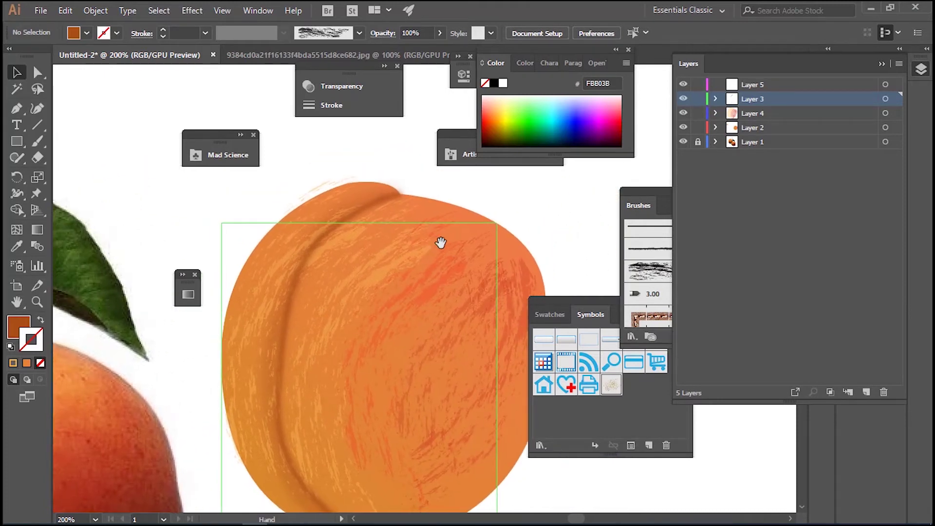
pyautogui.click(321, 188)
pyautogui.moveTo(250, 203); pyautogui.dragTo(310, 222)
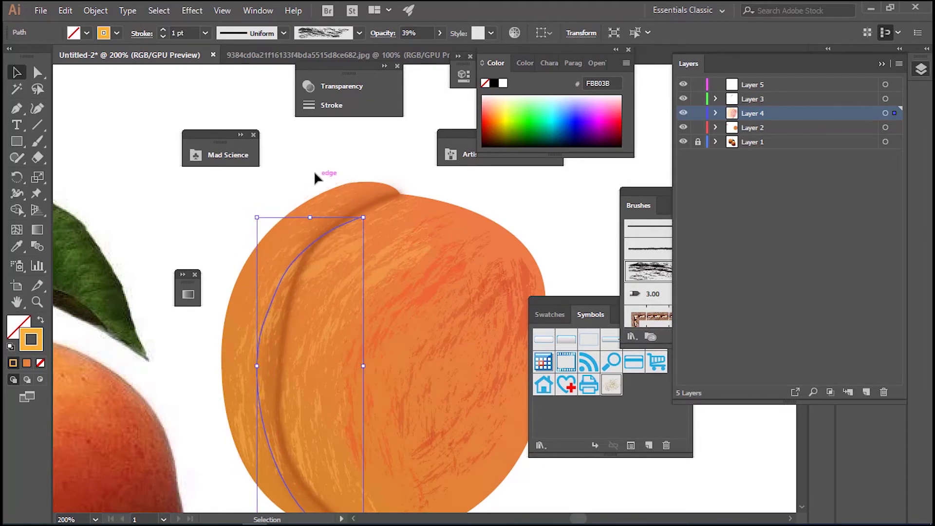
pyautogui.click(480, 169)
pyautogui.moveTo(447, 218); pyautogui.dragTo(429, 203)
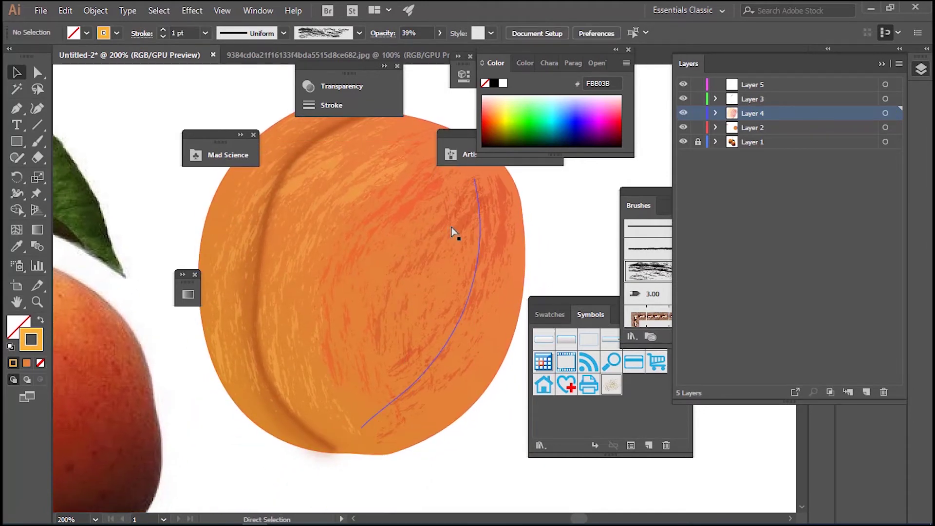
pyautogui.hotkey('ctrl', '-')
pyautogui.hotkey('ctrl', '-')
pyautogui.hotkey('ctrl', '-')
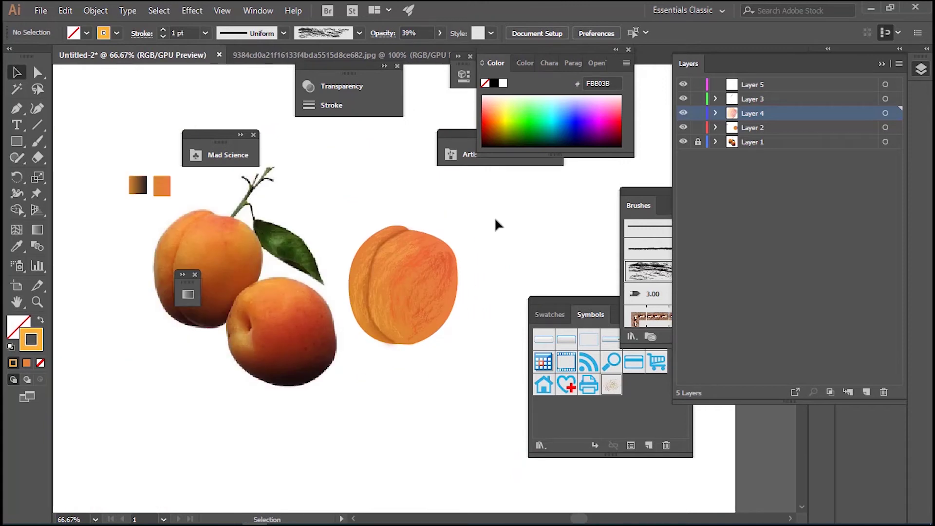
pyautogui.click(754, 100)
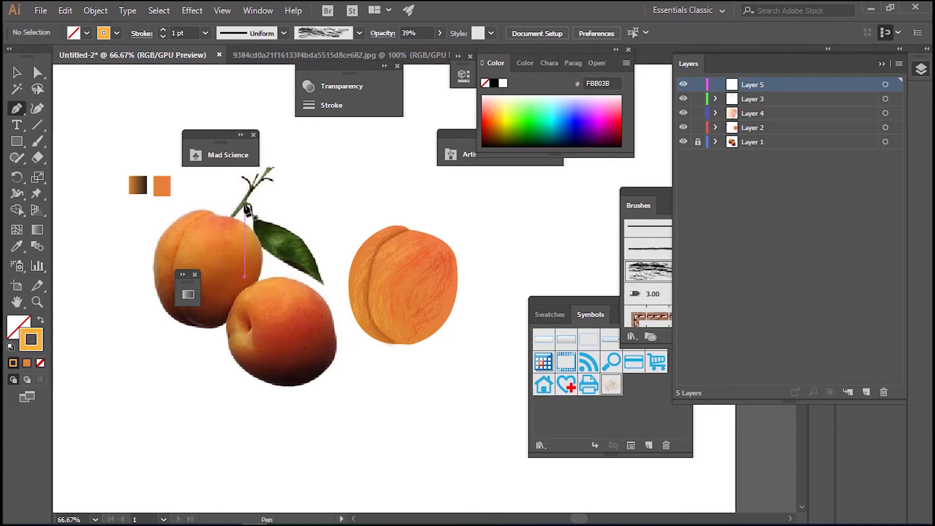
# Zoom in and trace the photo's stem and small right twig with Pen anchors.
pyautogui.hotkey('ctrl', '+')
pyautogui.hotkey('ctrl', '+')
pyautogui.scroll(5, 267, 290)
pyautogui.hscroll(-5, 267, 290)
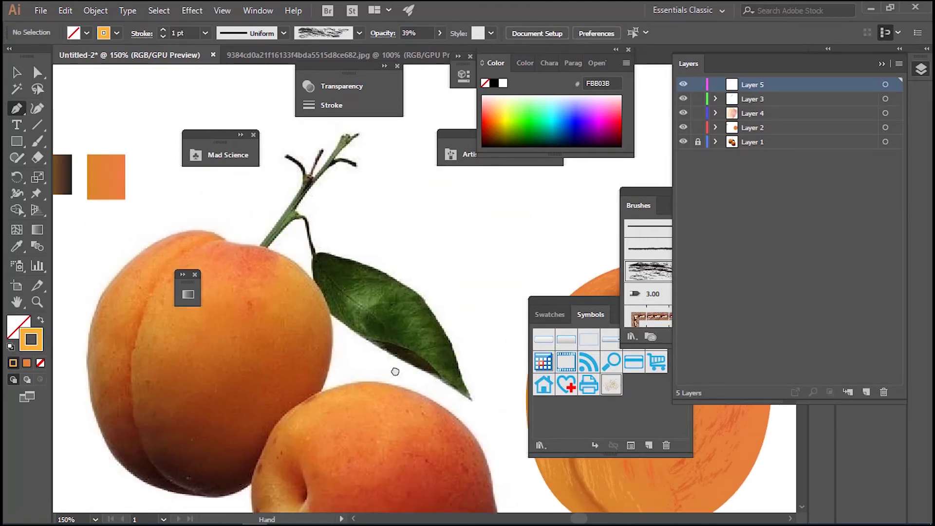
pyautogui.click(259, 284)
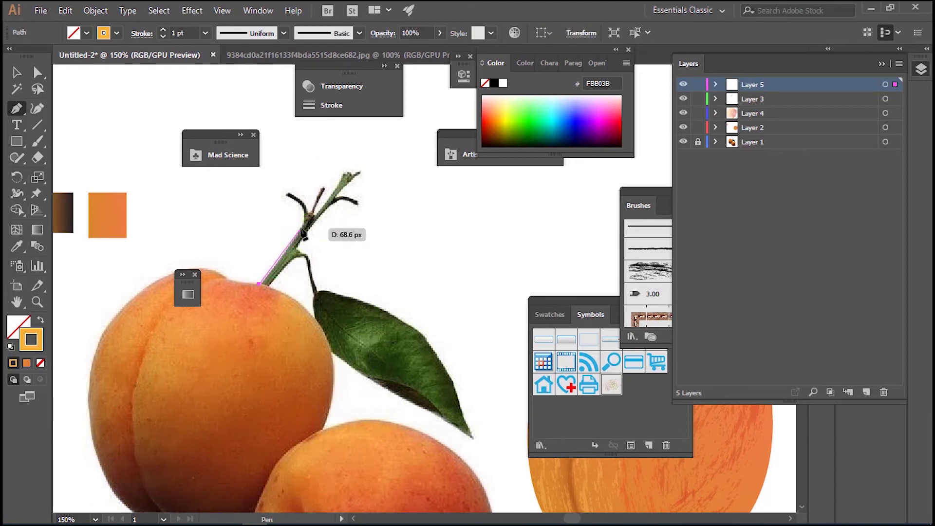
pyautogui.click(309, 214)
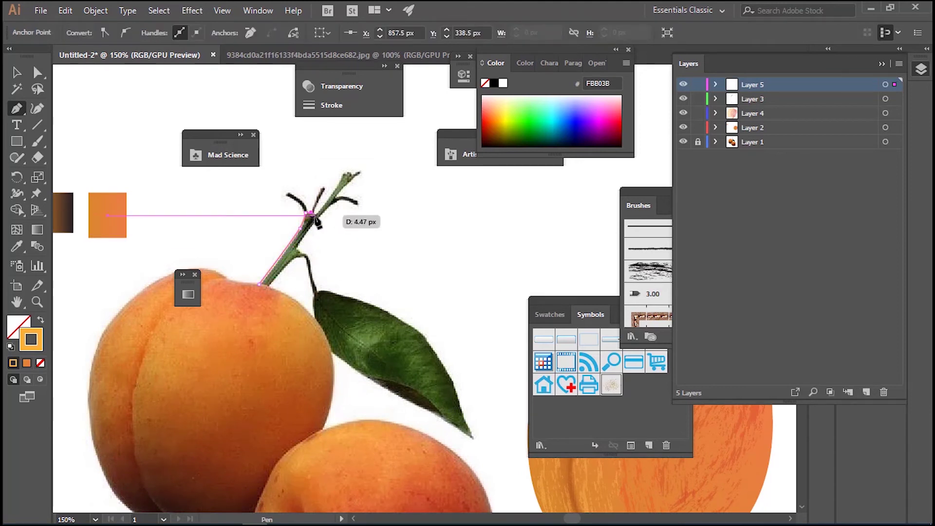
pyautogui.click(331, 197)
pyautogui.click(341, 180)
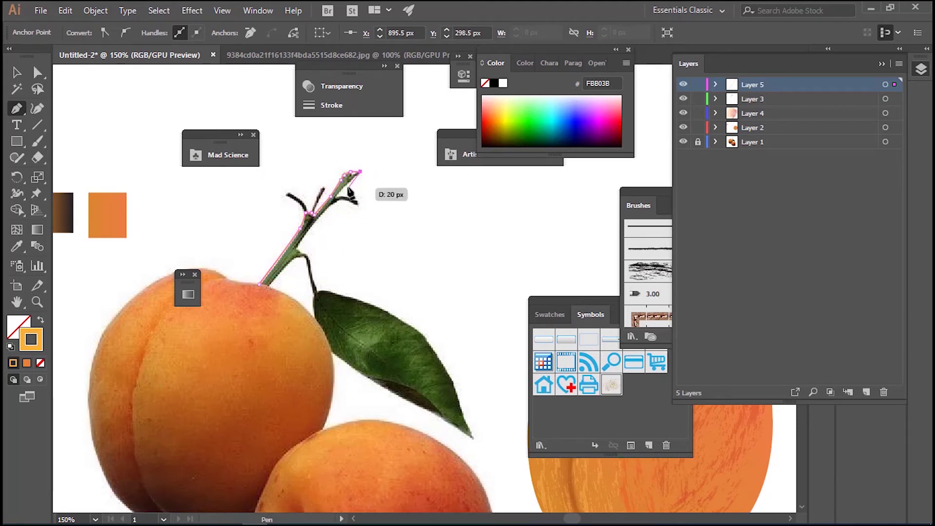
pyautogui.click(334, 200)
pyautogui.moveTo(355, 201); pyautogui.dragTo(359, 205)
pyautogui.click(320, 211)
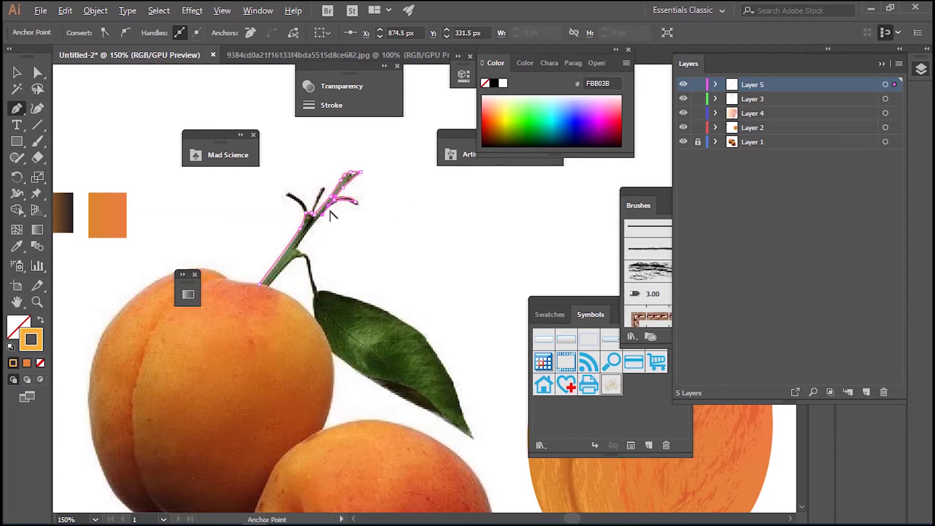
pyautogui.moveTo(294, 248); pyautogui.dragTo(308, 257)
# Continue the outline around the leaf to its tip and close it back along the stem.
pyautogui.moveTo(316, 292); pyautogui.dragTo(427, 333)
pyautogui.moveTo(462, 413)
pyautogui.mouseDown()
pyautogui.moveTo(474, 448)
pyautogui.moveTo(464, 404)
pyautogui.moveTo(427, 407)
pyautogui.mouseUp()
pyautogui.moveTo(370, 379); pyautogui.dragTo(329, 390)
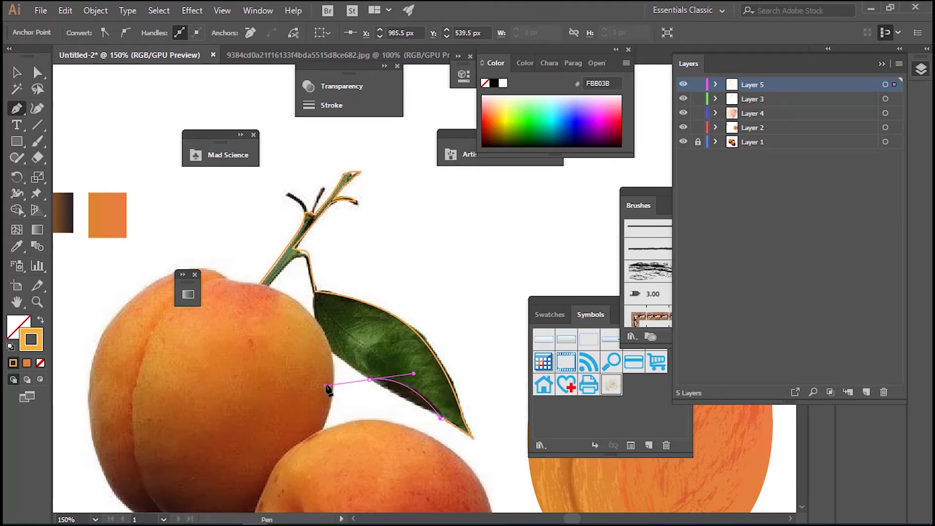
pyautogui.click(371, 379)
pyautogui.moveTo(316, 336)
pyautogui.mouseDown()
pyautogui.moveTo(313, 299)
pyautogui.moveTo(315, 353)
pyautogui.mouseUp()
pyautogui.keyDown('alt'); pyautogui.click(314, 296); pyautogui.keyUp('alt')
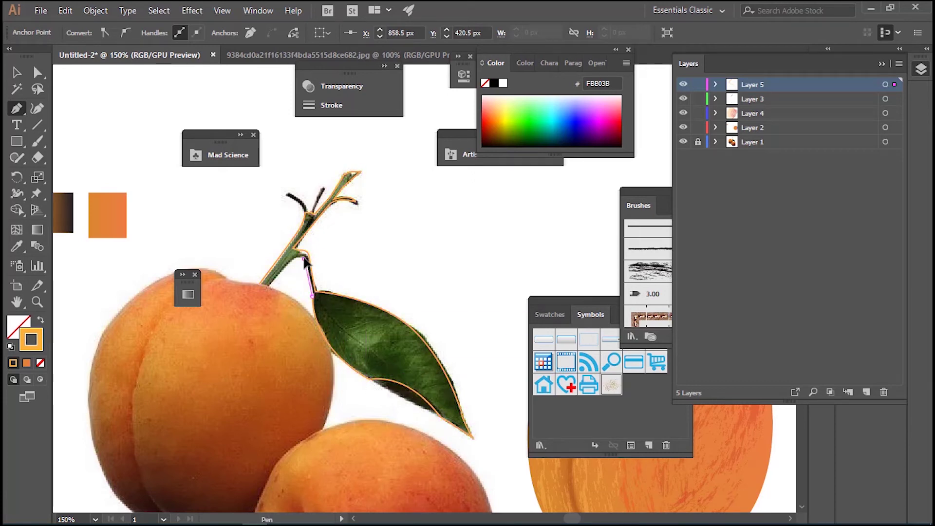
pyautogui.moveTo(302, 257); pyautogui.dragTo(268, 289)
pyautogui.click(17, 249)
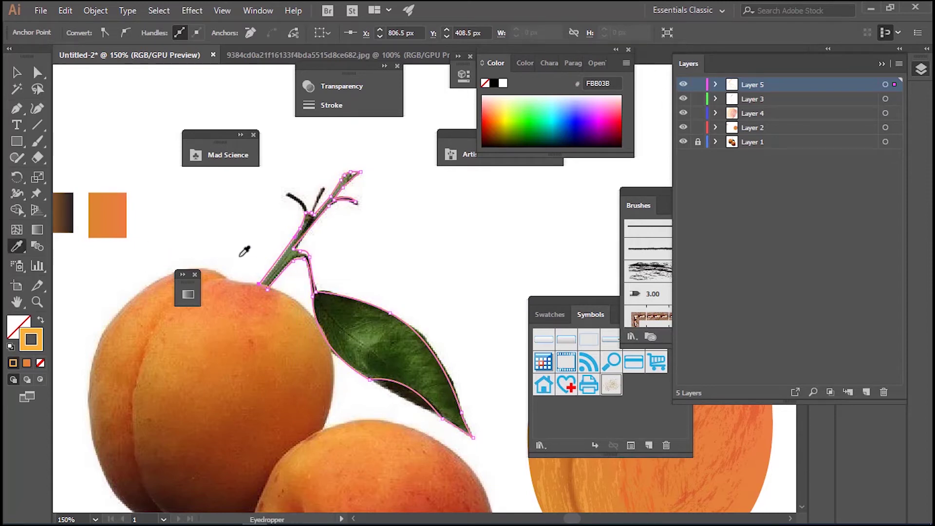
# Fill the traced shape green with the Eyedropper and remove its outline.
pyautogui.click(290, 254)
pyautogui.moveTo(520, 121)
pyautogui.mouseDown()
pyautogui.moveTo(523, 134)
pyautogui.moveTo(508, 119)
pyautogui.moveTo(522, 125)
pyautogui.mouseUp()
pyautogui.click(41, 320)
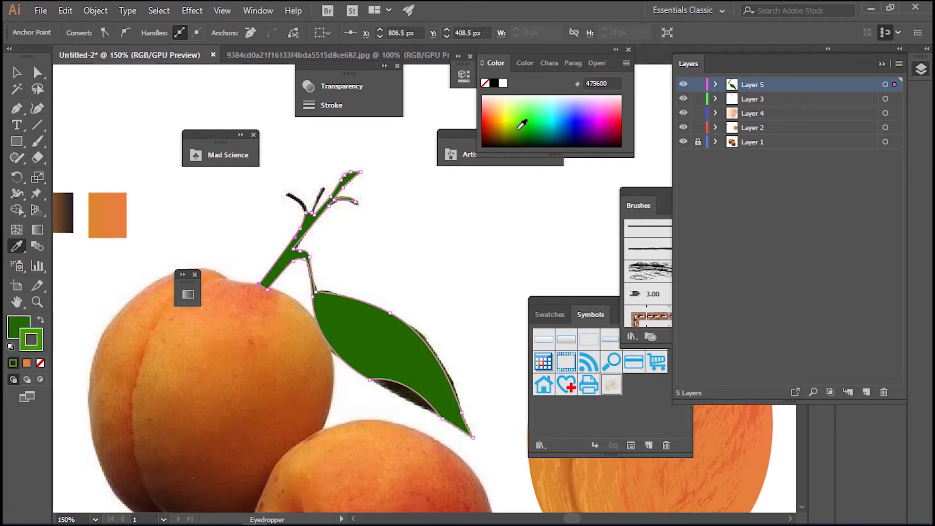
pyautogui.click(41, 320)
pyautogui.click(41, 363)
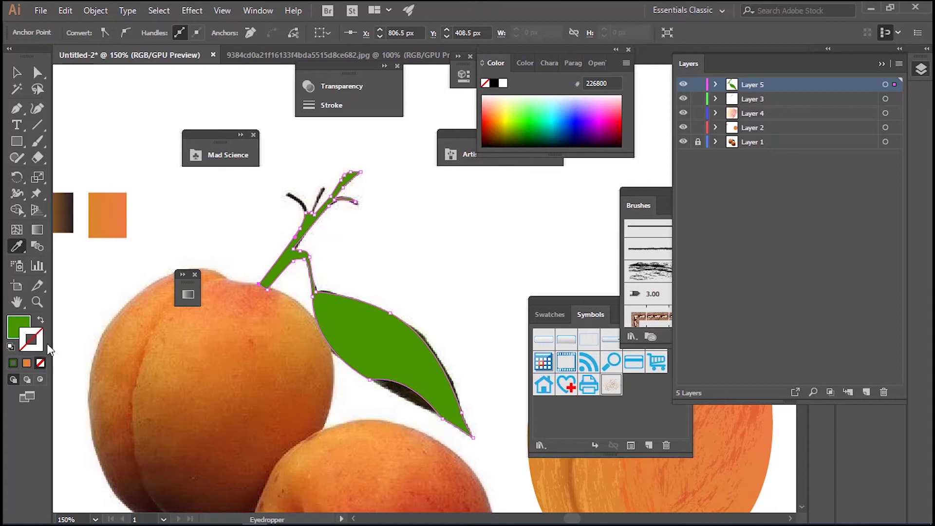
pyautogui.press('x')
pyautogui.moveTo(523, 116)
pyautogui.mouseDown()
pyautogui.moveTo(531, 108)
pyautogui.moveTo(522, 114)
pyautogui.mouseUp()
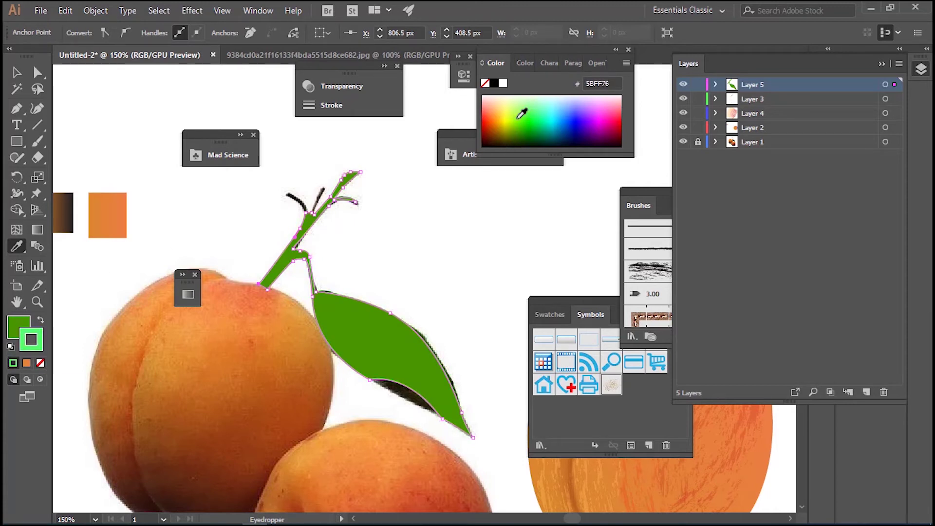
pyautogui.click(41, 320)
# Settle on dark olive green 476800 with no stroke, and move the shape up-right off the photo.
pyautogui.click(530, 122)
pyautogui.moveTo(530, 123)
pyautogui.mouseDown()
pyautogui.moveTo(534, 115)
pyautogui.moveTo(527, 124)
pyautogui.mouseUp()
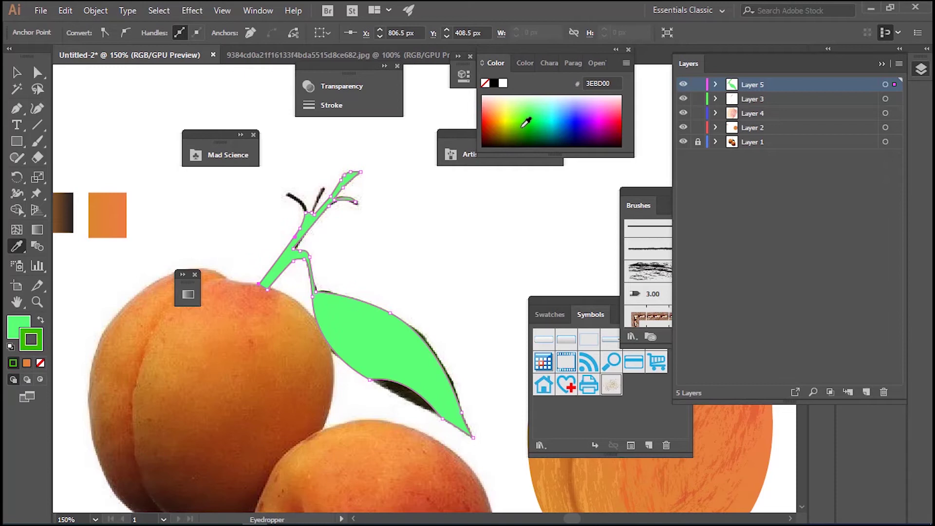
pyautogui.click(41, 321)
pyautogui.click(40, 362)
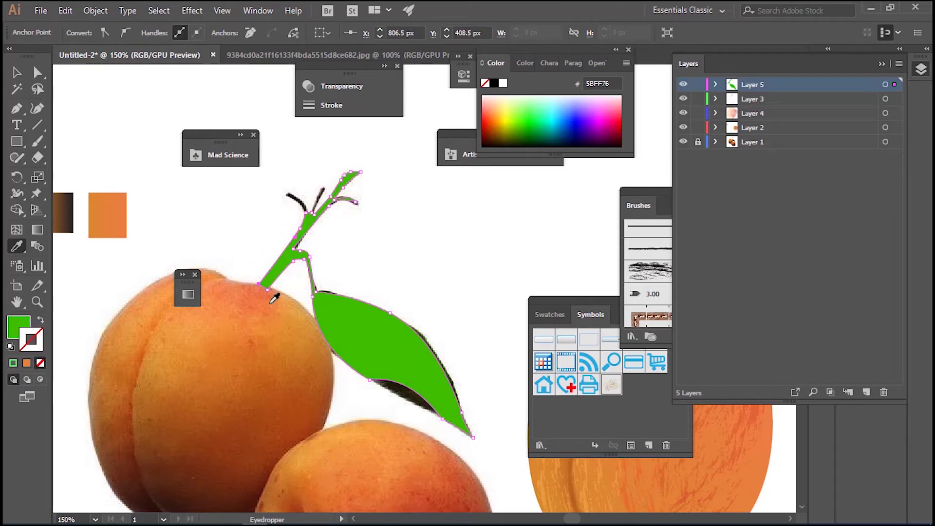
pyautogui.click(519, 125)
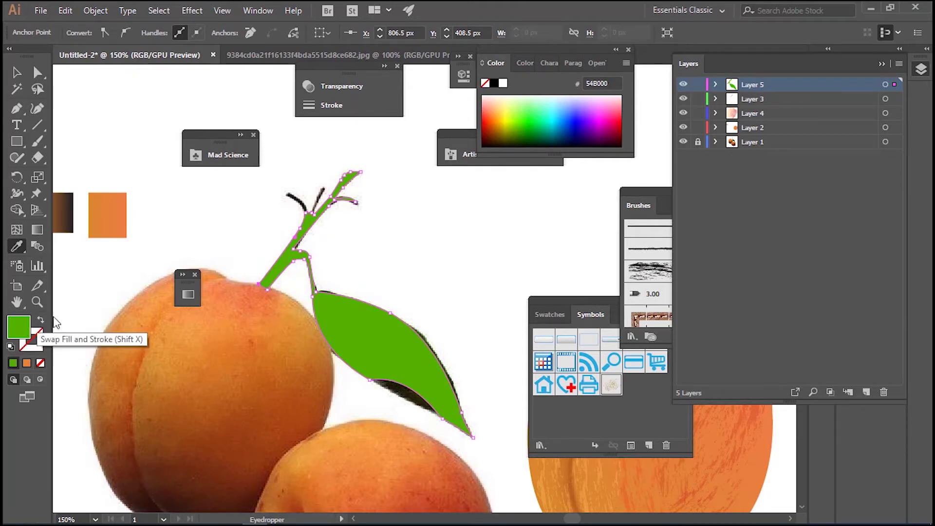
pyautogui.click(519, 125)
pyautogui.click(18, 73)
pyautogui.moveTo(369, 299); pyautogui.dragTo(412, 233)
# Sample the photo leaf's green onto the stem-and-leaf shape and drag it toward the apricot.
pyautogui.click(16, 246)
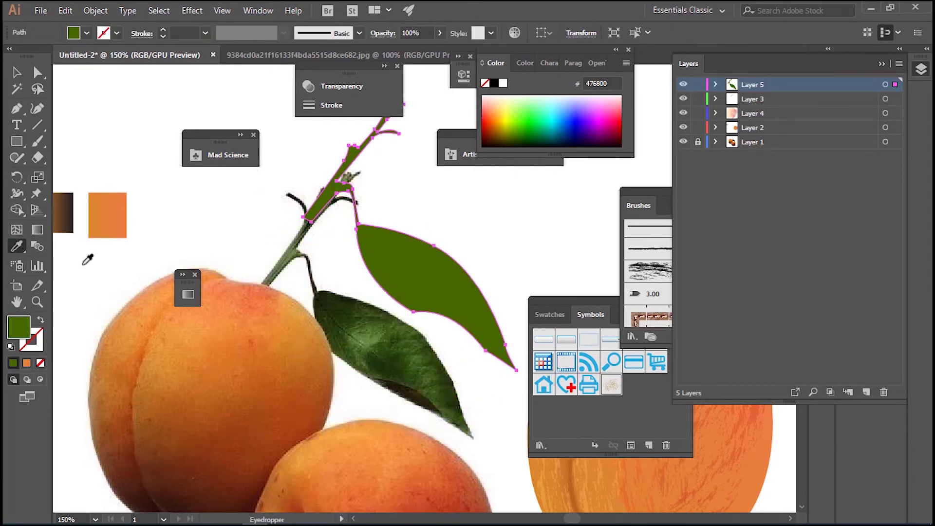
pyautogui.click(356, 317)
pyautogui.press('v')
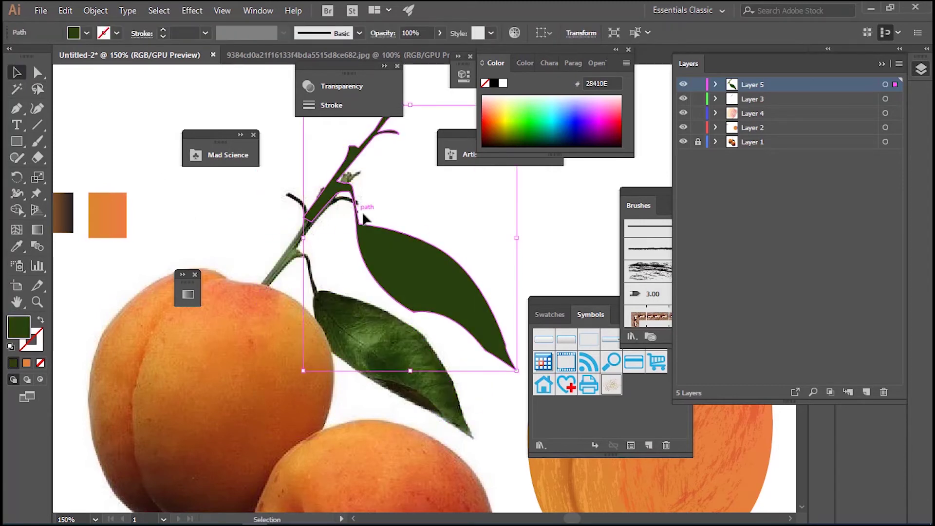
pyautogui.moveTo(366, 226); pyautogui.dragTo(119, 218)
pyautogui.moveTo(140, 278); pyautogui.dragTo(490, 370)
# Move Layer 5 below Layer 4 and settle the stem and leaf behind the apricot's top.
pyautogui.moveTo(792, 92); pyautogui.dragTo(785, 135)
pyautogui.moveTo(484, 343); pyautogui.dragTo(484, 344)
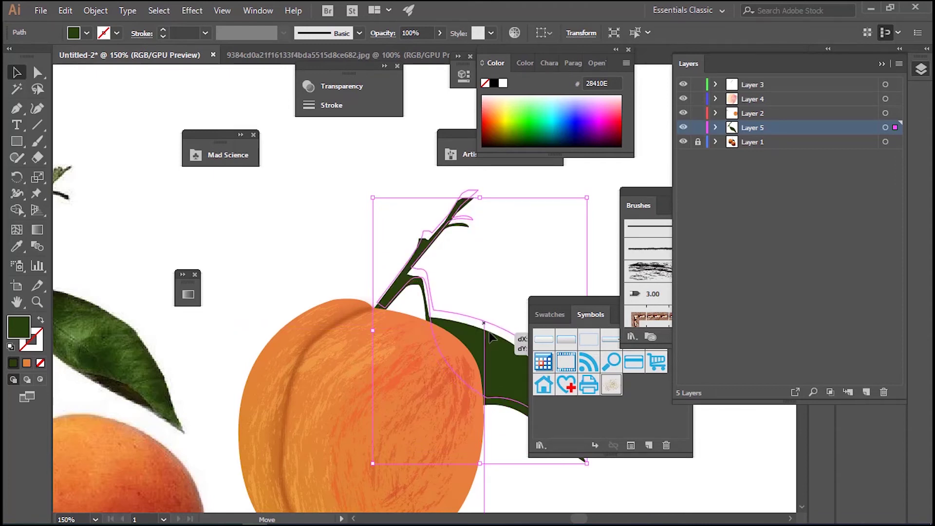
pyautogui.moveTo(484, 338); pyautogui.dragTo(501, 341)
pyautogui.click(486, 268)
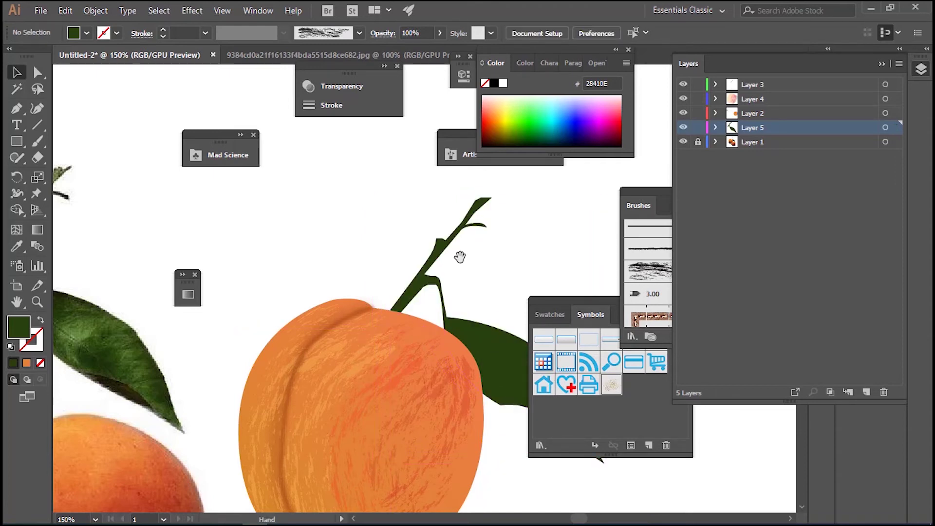
pyautogui.moveTo(460, 257); pyautogui.dragTo(326, 184)
pyautogui.click(358, 310)
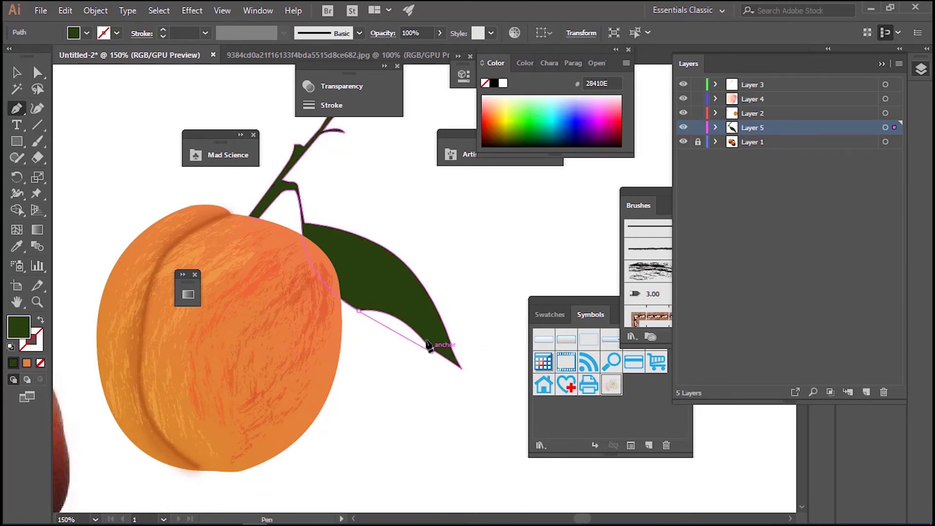
# Draw a closed shading sliver along the leaf's lower edge with the Pen tool.
pyautogui.moveTo(431, 347); pyautogui.dragTo(422, 319)
pyautogui.hotkey('ctrl', '=')
pyautogui.hotkey('ctrl', '=')
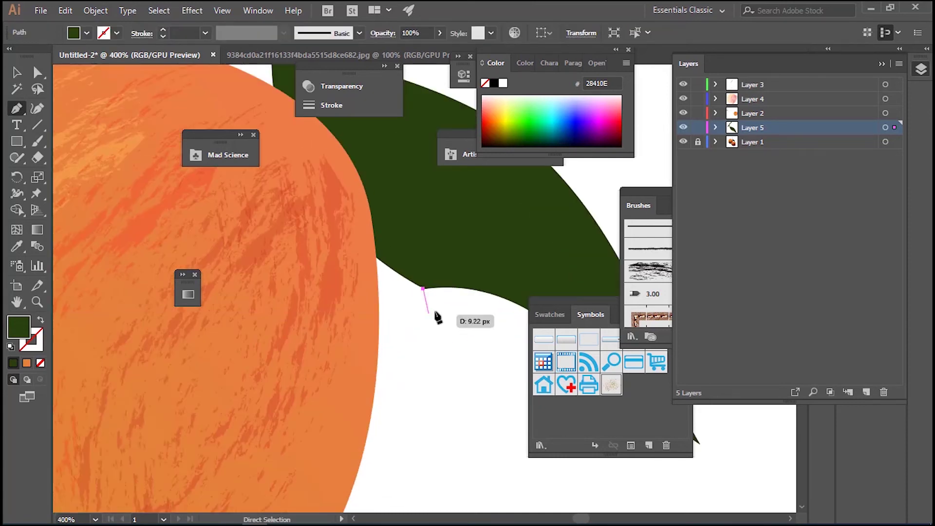
pyautogui.hotkey('ctrl', '=')
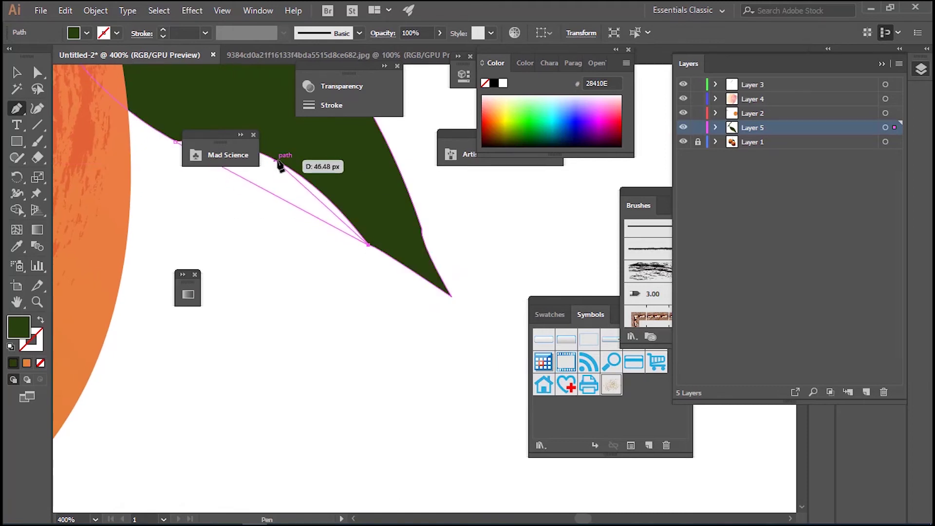
pyautogui.moveTo(279, 162); pyautogui.dragTo(239, 138)
pyautogui.click(241, 135)
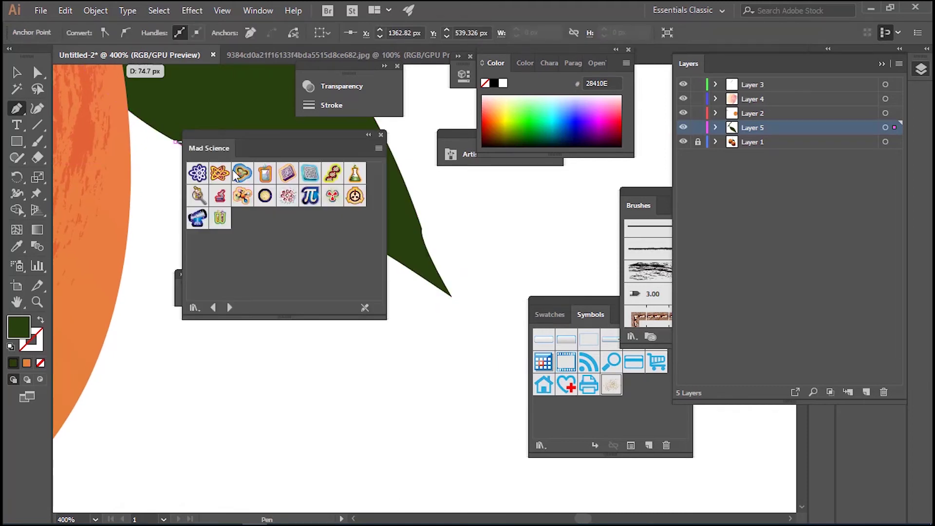
pyautogui.click(368, 136)
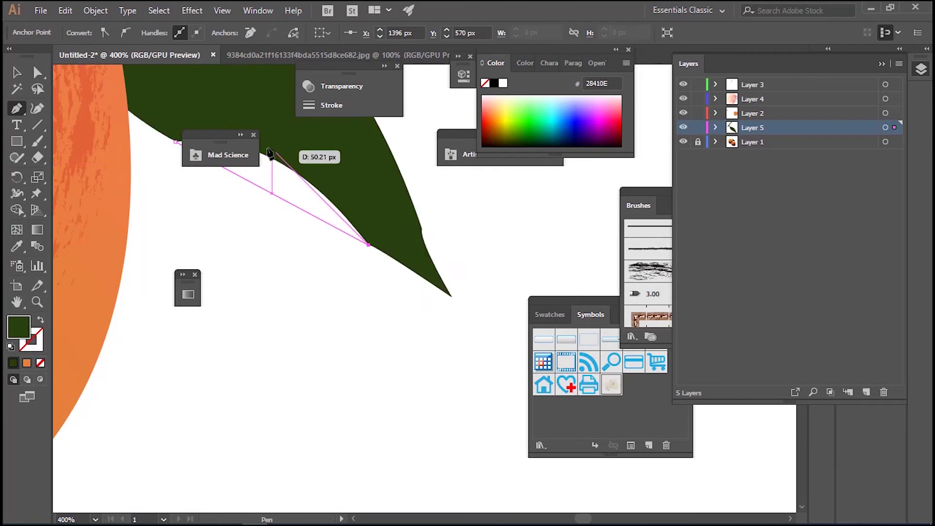
pyautogui.moveTo(204, 164); pyautogui.dragTo(288, 352)
pyautogui.moveTo(275, 158)
pyautogui.mouseDown()
pyautogui.moveTo(215, 126)
pyautogui.moveTo(176, 142)
pyautogui.mouseUp()
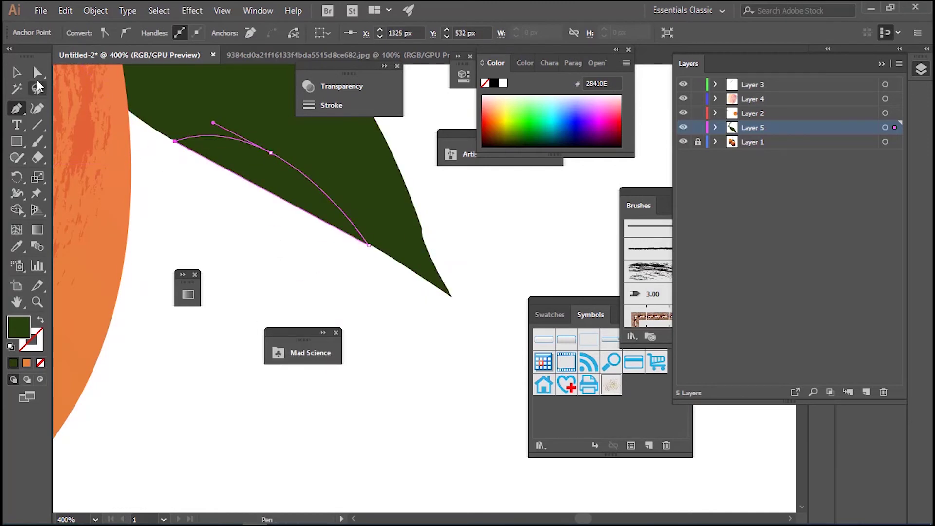
pyautogui.click(17, 72)
# Fill the shading sliver with near-black green #131E05.
pyautogui.doubleClick(19, 327)
pyautogui.click(618, 215)
pyautogui.click(799, 68)
pyautogui.click(176, 311)
# Adjust the sliver's anchors so its tip tucks neatly into the leaf edge.
pyautogui.click(366, 244)
pyautogui.press('a')
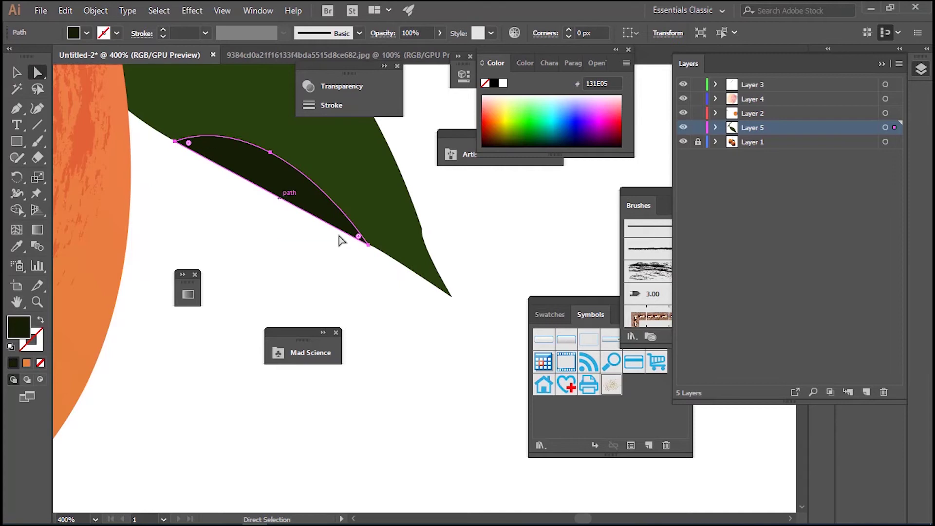
pyautogui.moveTo(369, 245); pyautogui.dragTo(376, 254)
pyautogui.click(360, 288)
pyautogui.hotkey('ctrl', '+')
pyautogui.hotkey('ctrl', '+')
pyautogui.hotkey('ctrl', '+')
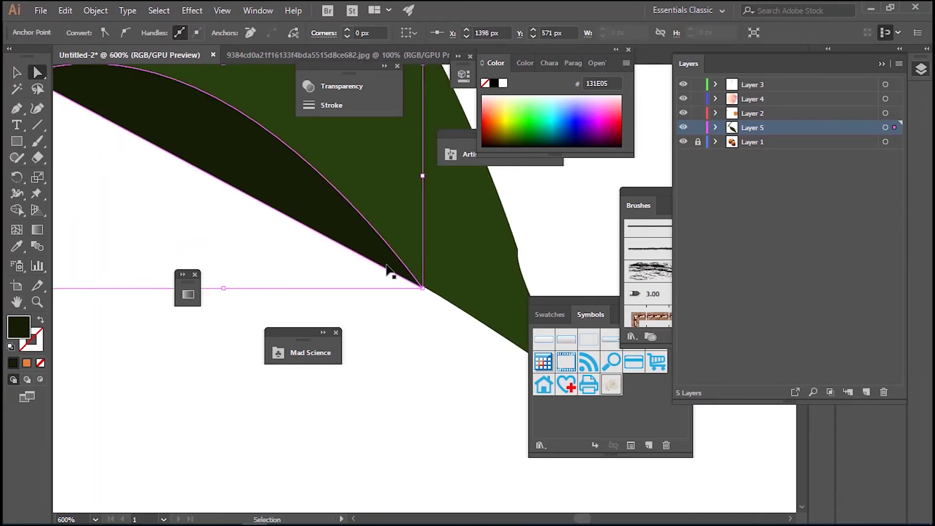
pyautogui.moveTo(418, 287)
pyautogui.mouseDown()
pyautogui.moveTo(440, 288)
pyautogui.moveTo(386, 267)
pyautogui.mouseUp()
pyautogui.click(408, 288)
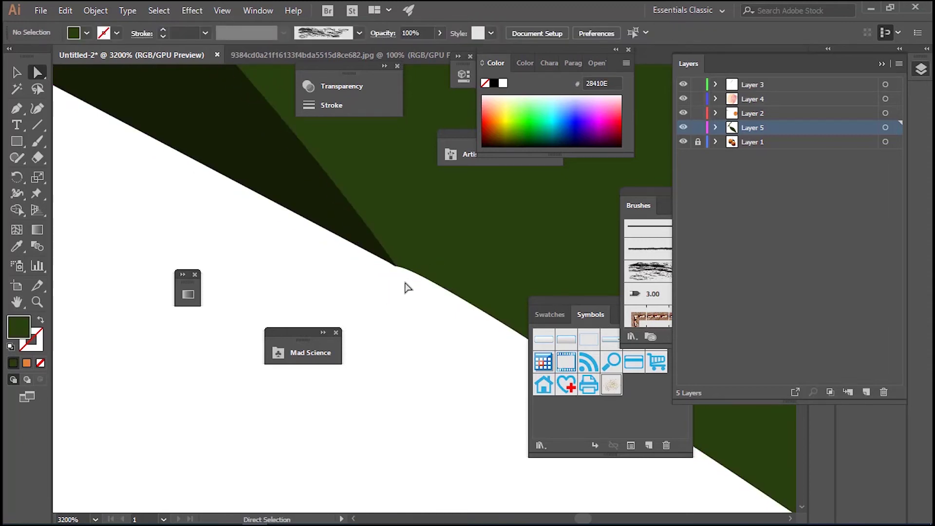
# Set up the Paintbrush with a bright green stroke and test a stroke, then undo it.
pyautogui.scroll(-10, 404, 289)
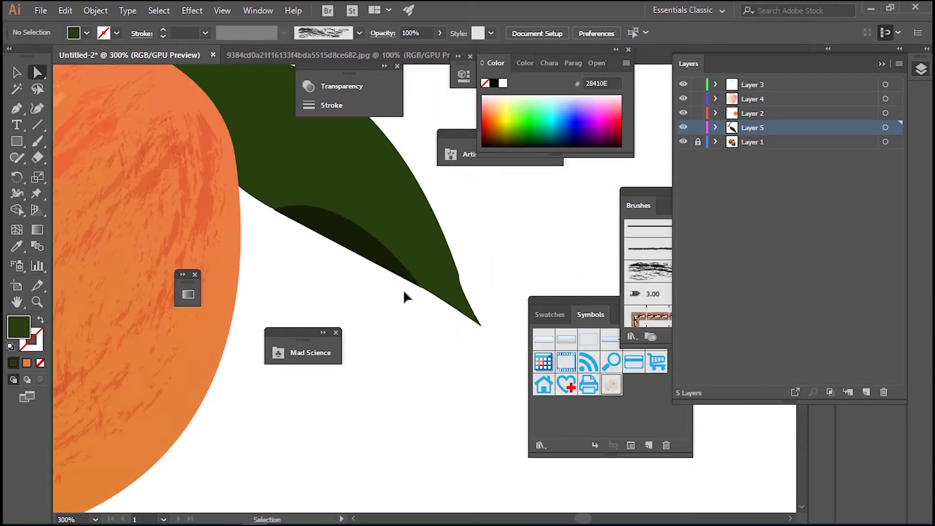
pyautogui.click(38, 142)
pyautogui.click(40, 321)
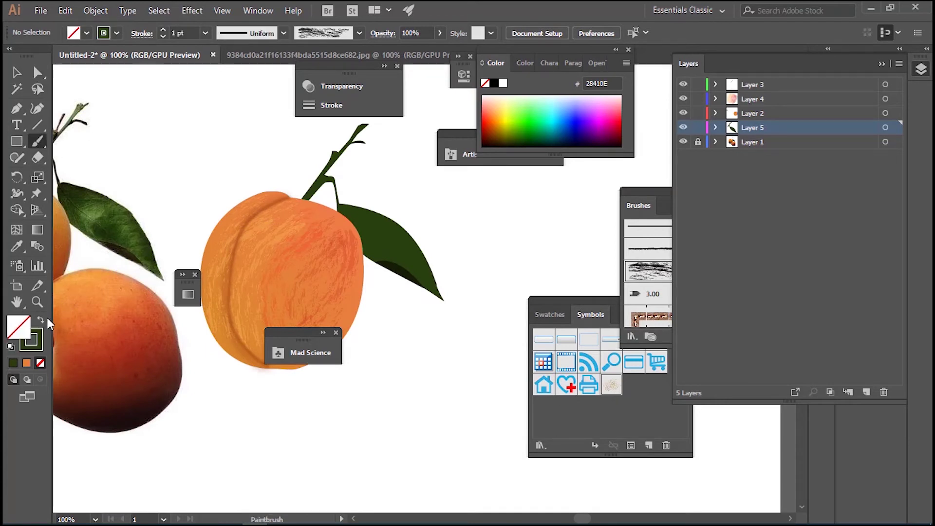
pyautogui.click(519, 125)
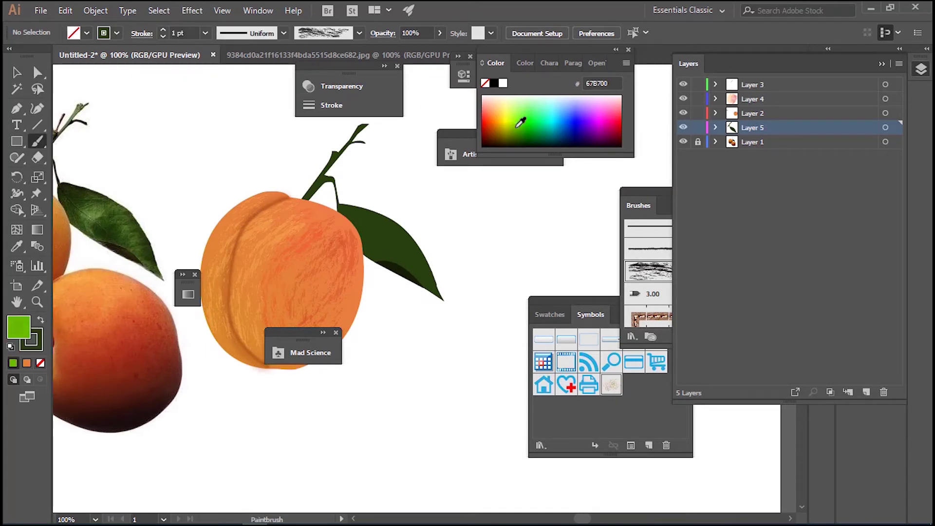
pyautogui.click(40, 321)
pyautogui.moveTo(431, 287); pyautogui.dragTo(432, 287)
pyautogui.hotkey('ctrl', 'z')
# Paint textured strokes across the leaf on a new layer and position them.
pyautogui.click(867, 392)
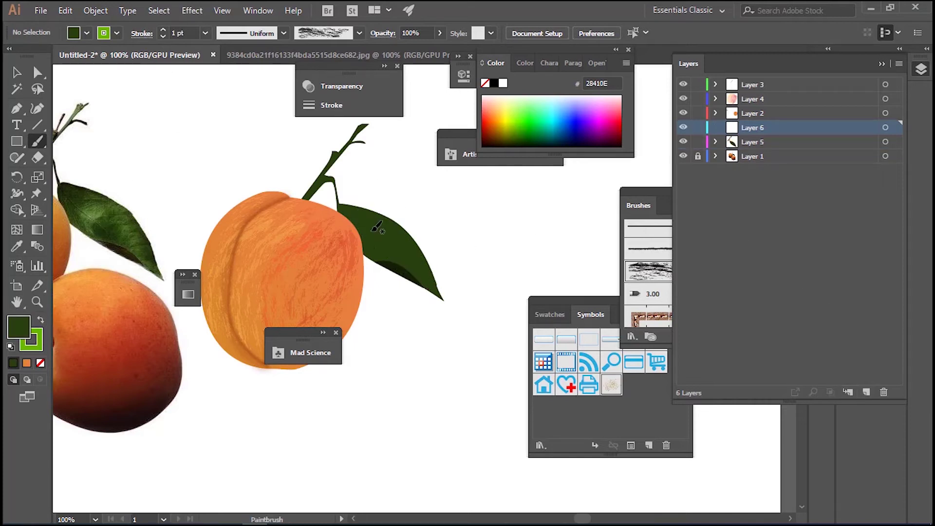
pyautogui.moveTo(420, 274); pyautogui.dragTo(425, 284)
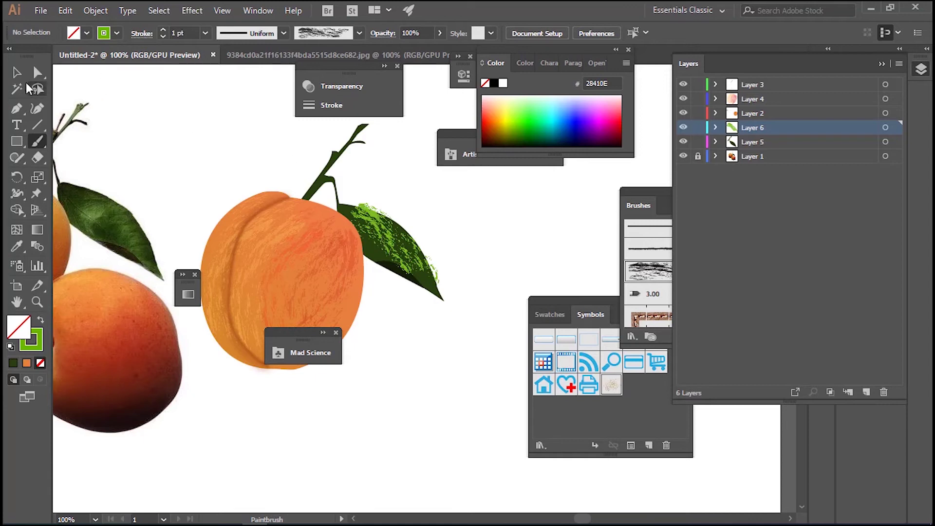
pyautogui.click(17, 72)
pyautogui.moveTo(374, 226); pyautogui.dragTo(378, 234)
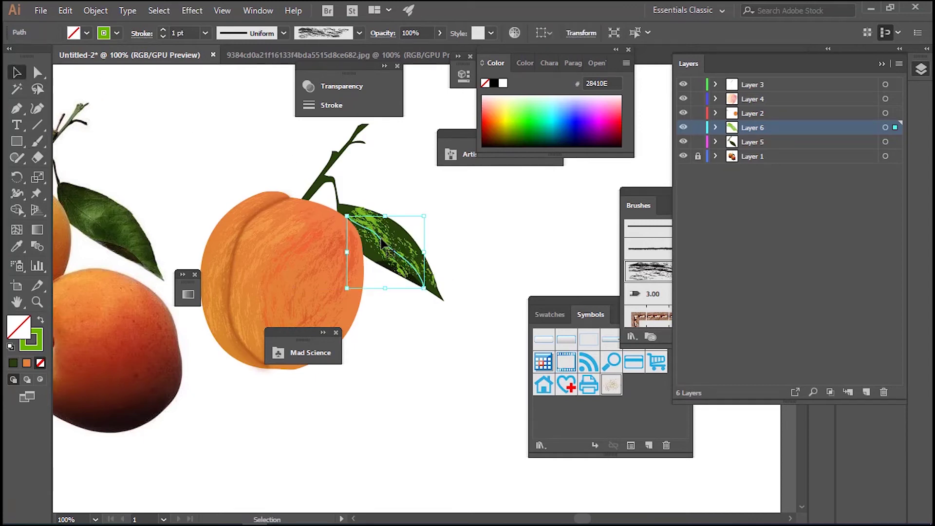
# Recolour the texture strokes to deep green #1E6F00 with no fill.
pyautogui.moveTo(483, 146)
pyautogui.mouseDown()
pyautogui.moveTo(519, 126)
pyautogui.moveTo(526, 134)
pyautogui.moveTo(523, 122)
pyautogui.moveTo(507, 142)
pyautogui.mouseUp()
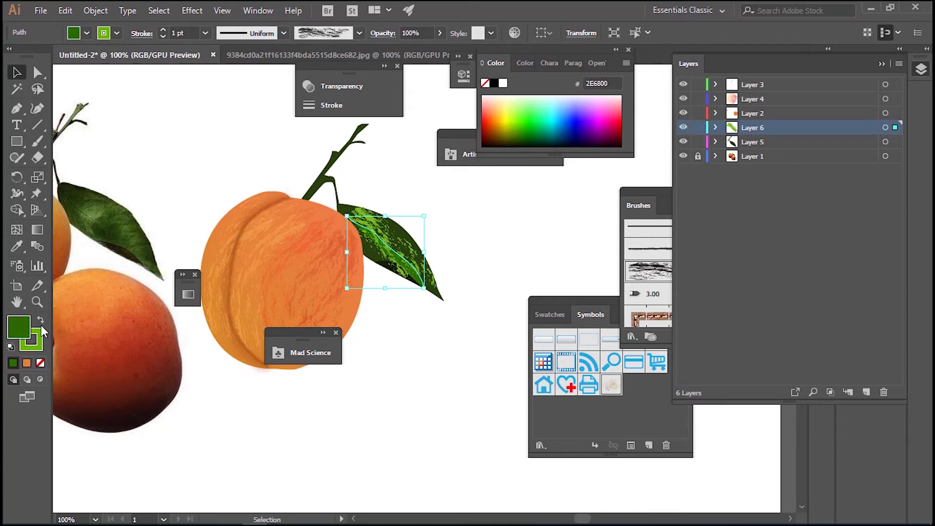
pyautogui.click(40, 362)
pyautogui.click(37, 345)
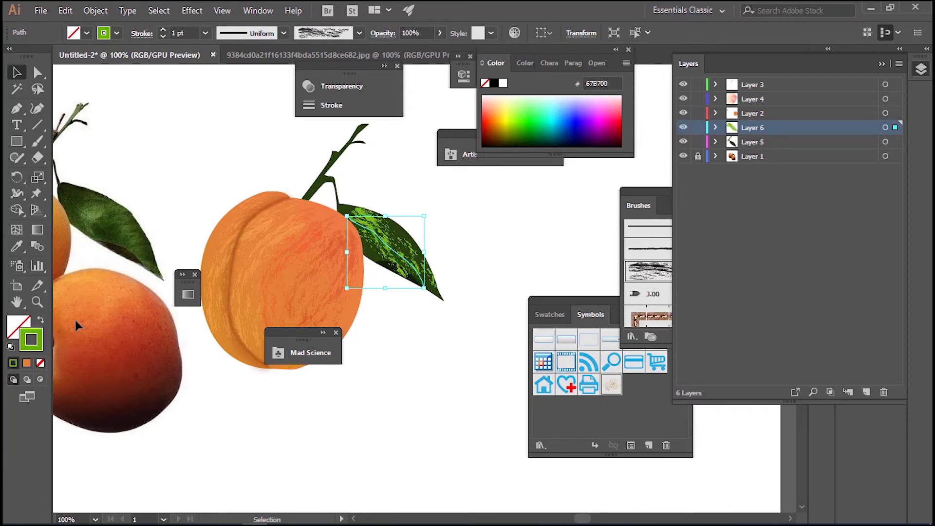
pyautogui.click(525, 136)
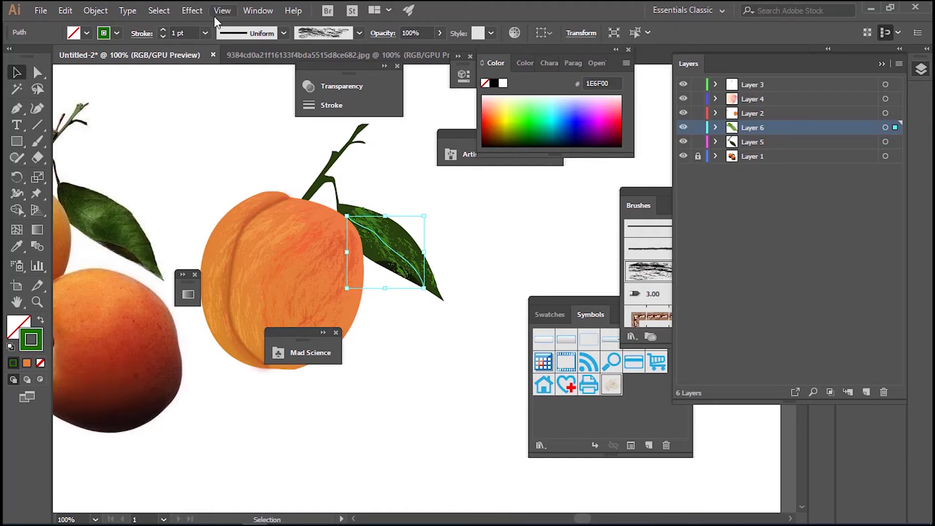
pyautogui.click(192, 10)
# Apply a 1.2 px Gaussian Blur to the leaf texture strokes and fade them to 33% opacity.
pyautogui.click(380, 240)
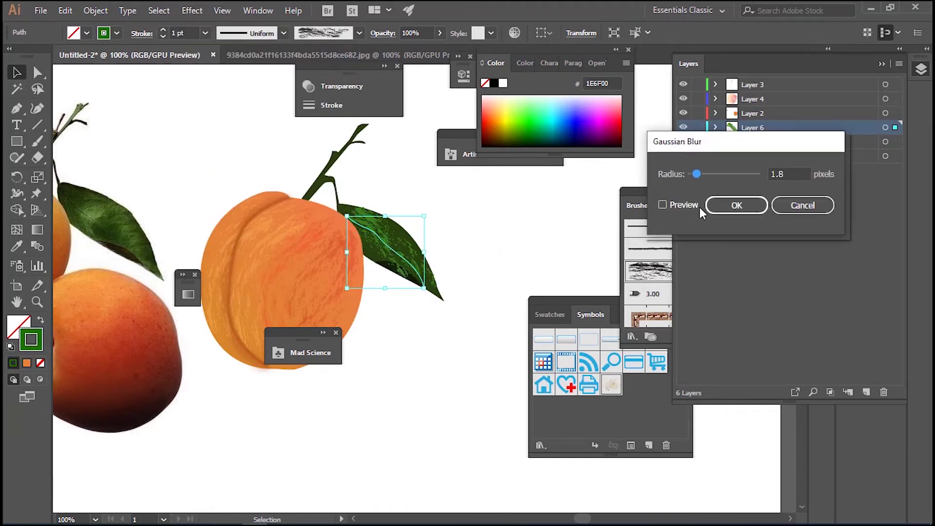
pyautogui.click(662, 205)
pyautogui.moveTo(699, 175); pyautogui.dragTo(694, 181)
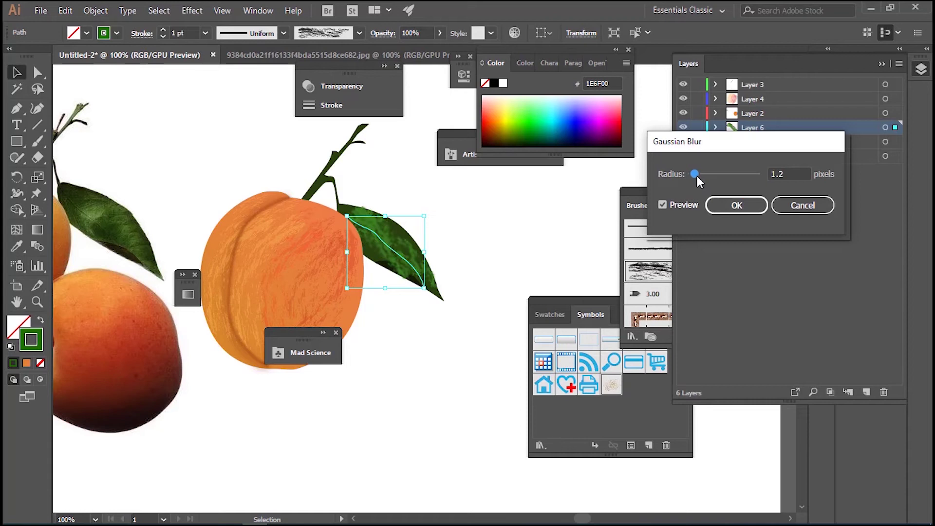
pyautogui.click(736, 205)
pyautogui.moveTo(433, 49); pyautogui.dragTo(410, 50)
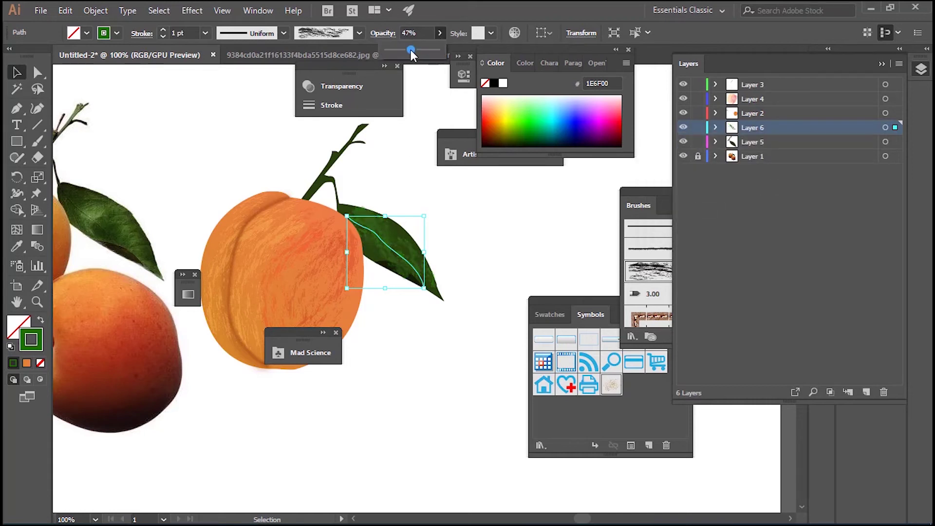
pyautogui.click(171, 189)
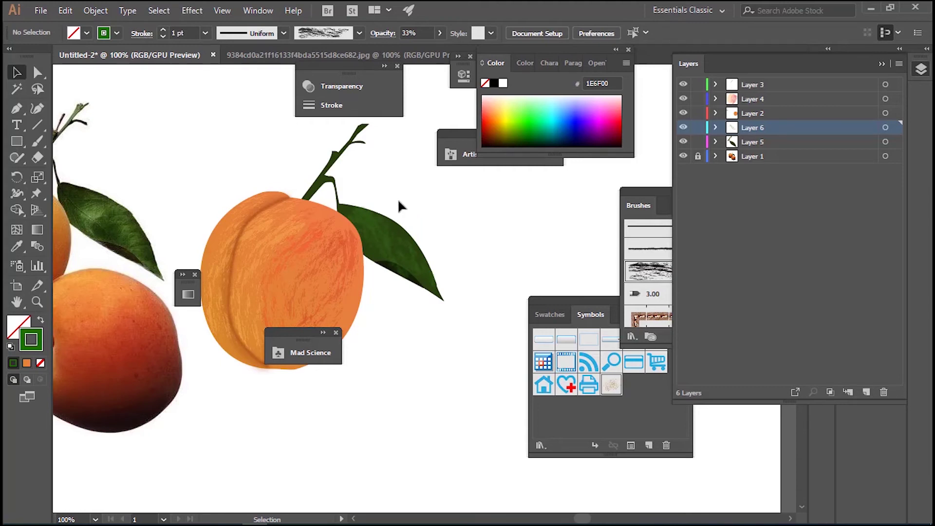
# Place Pen anchors from the stem base up along the stem to its tip.
pyautogui.click(16, 112)
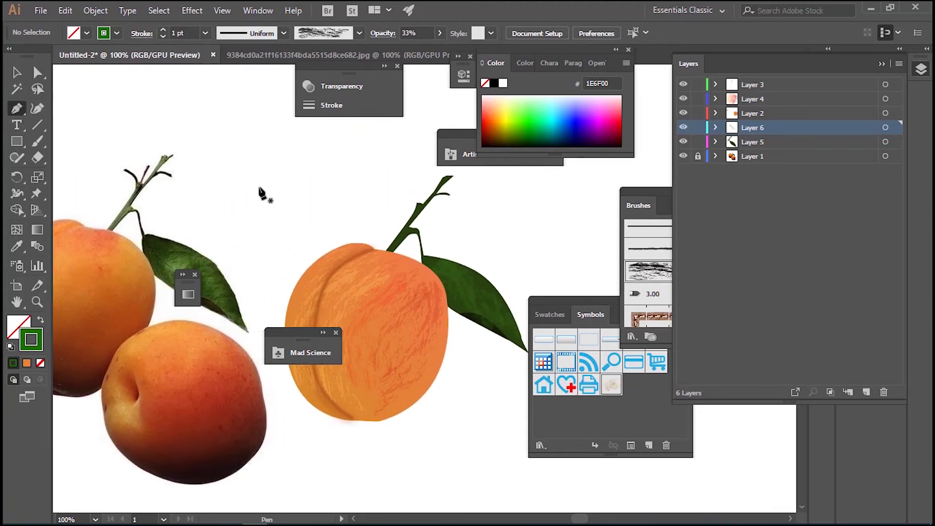
pyautogui.hotkey('ctrl', '+')
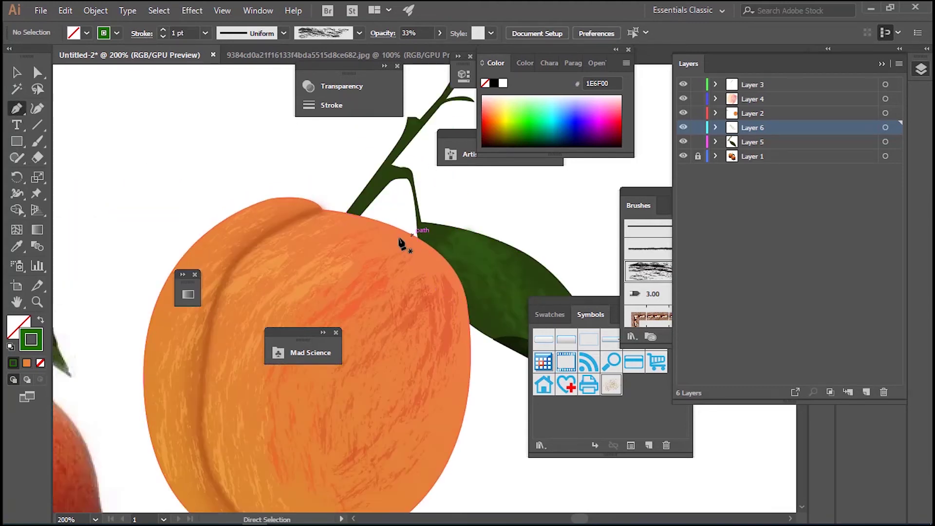
pyautogui.click(273, 302)
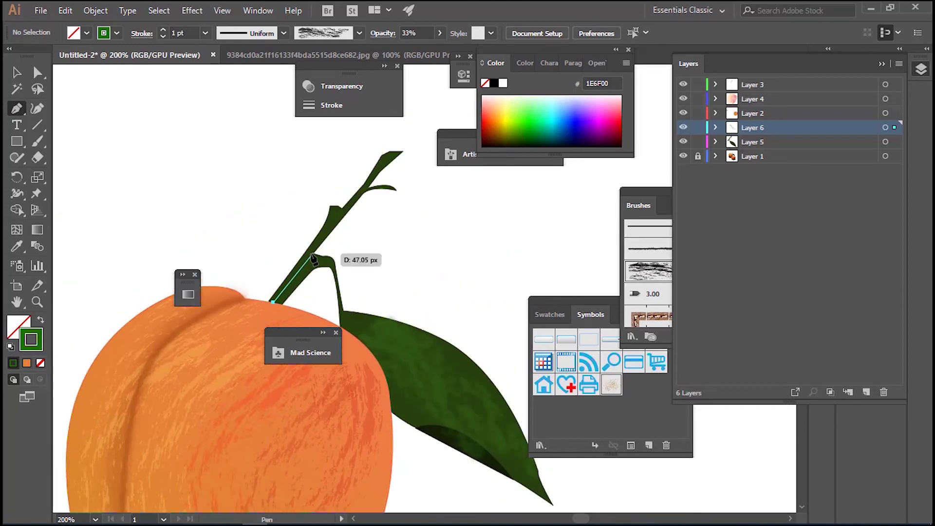
pyautogui.click(331, 222)
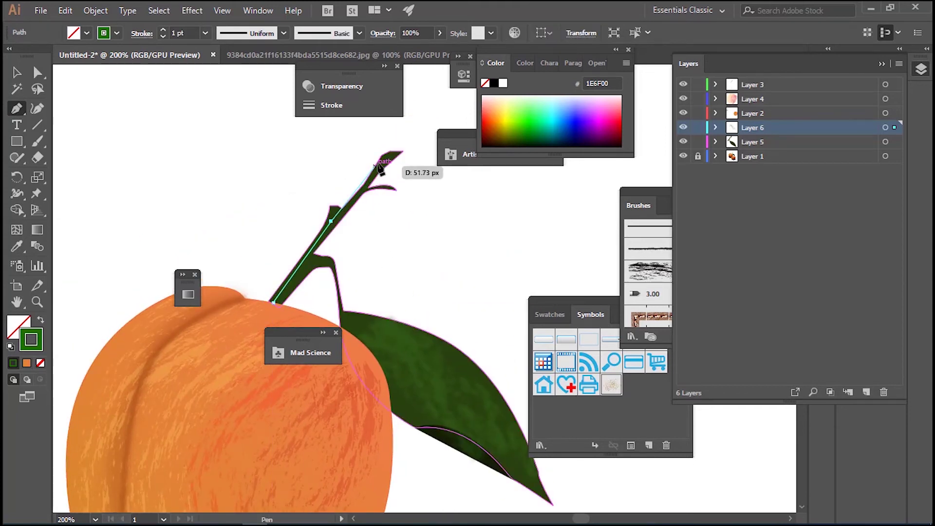
pyautogui.click(359, 193)
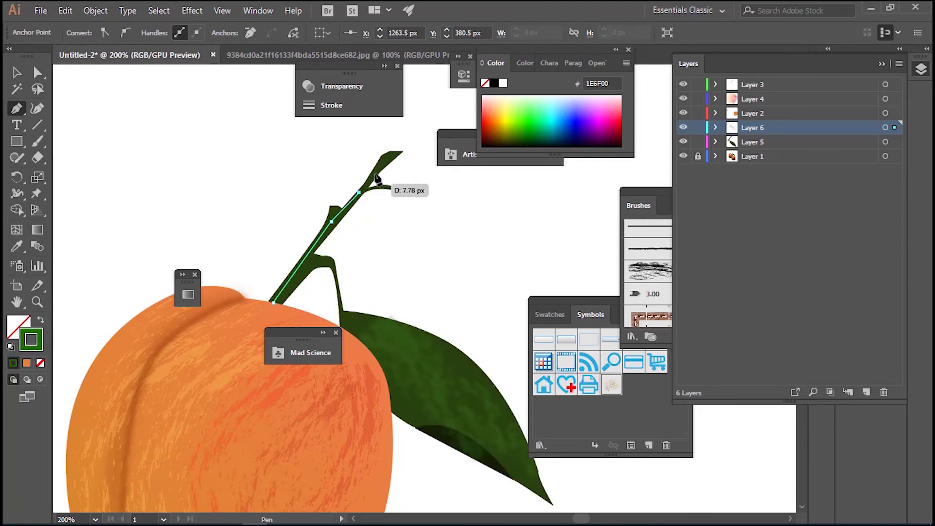
pyautogui.click(390, 152)
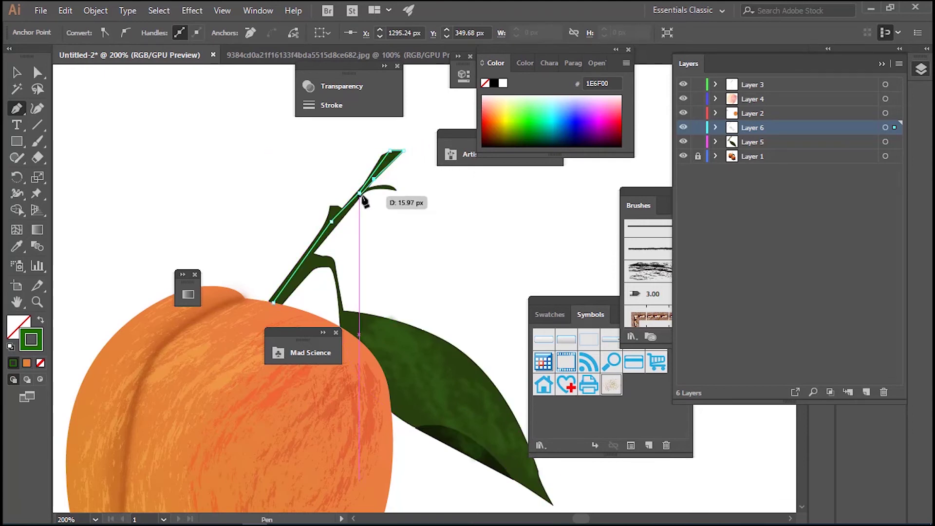
# Curve the path back down the stem's inner edge and close it at the base.
pyautogui.moveTo(369, 186)
pyautogui.mouseDown()
pyautogui.moveTo(397, 194)
pyautogui.moveTo(372, 197)
pyautogui.mouseUp()
pyautogui.click(315, 254)
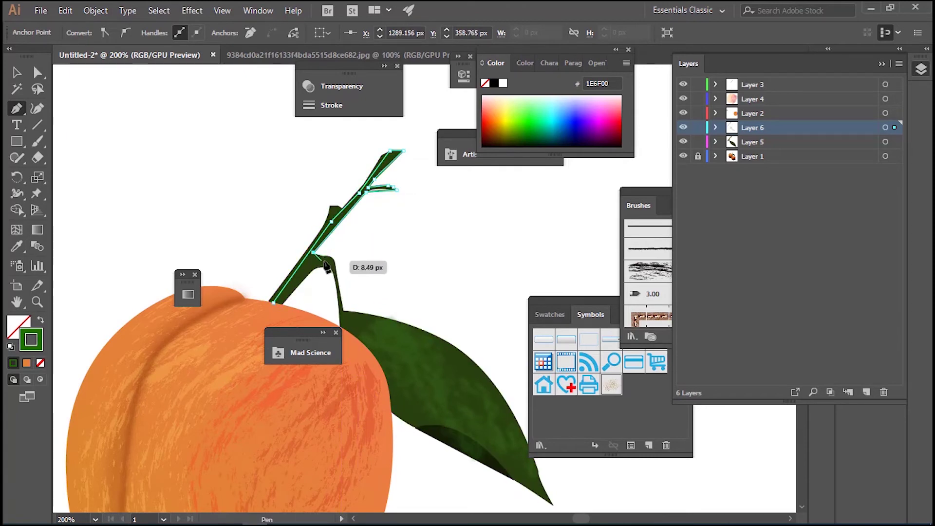
pyautogui.click(335, 264)
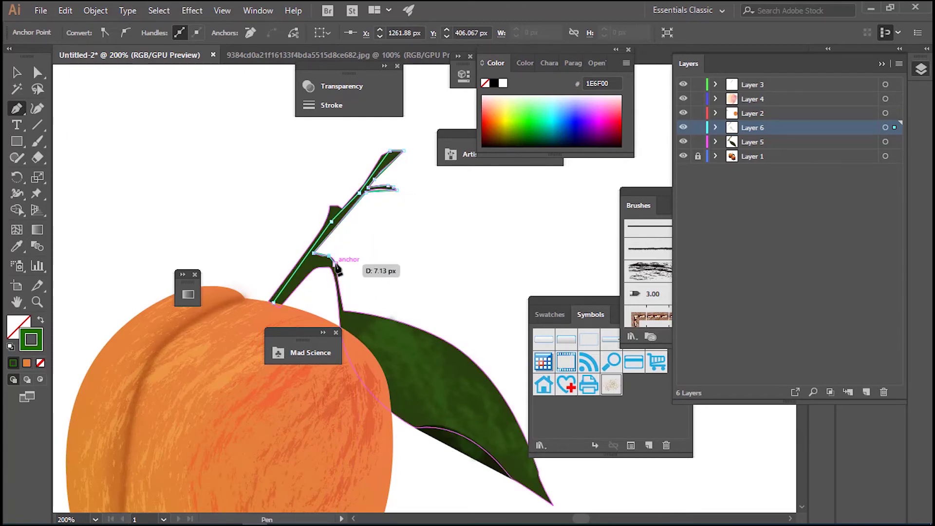
pyautogui.click(340, 309)
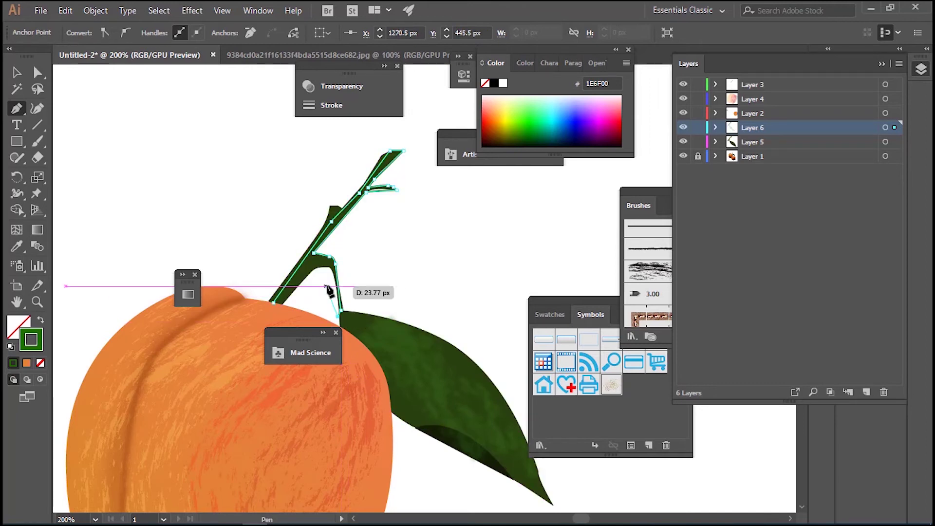
pyautogui.keyDown('ctrl'); pyautogui.click(316, 276); pyautogui.keyUp('ctrl')
pyautogui.click(299, 286)
pyautogui.moveTo(277, 303)
pyautogui.mouseDown()
pyautogui.moveTo(279, 311)
pyautogui.moveTo(29, 324)
pyautogui.mouseUp()
# Fill the stem shading shape with very dark green 002D07 and remove its outline.
pyautogui.click(17, 248)
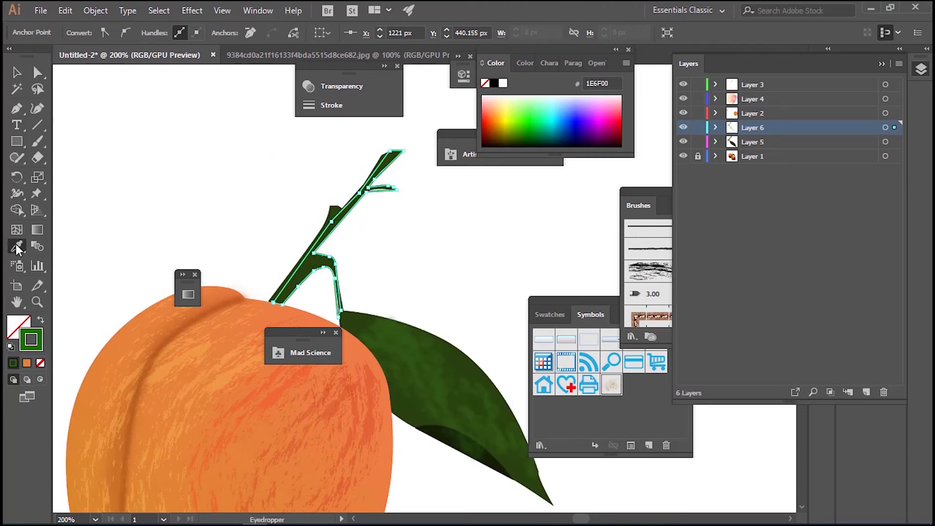
pyautogui.click(538, 143)
pyautogui.click(544, 143)
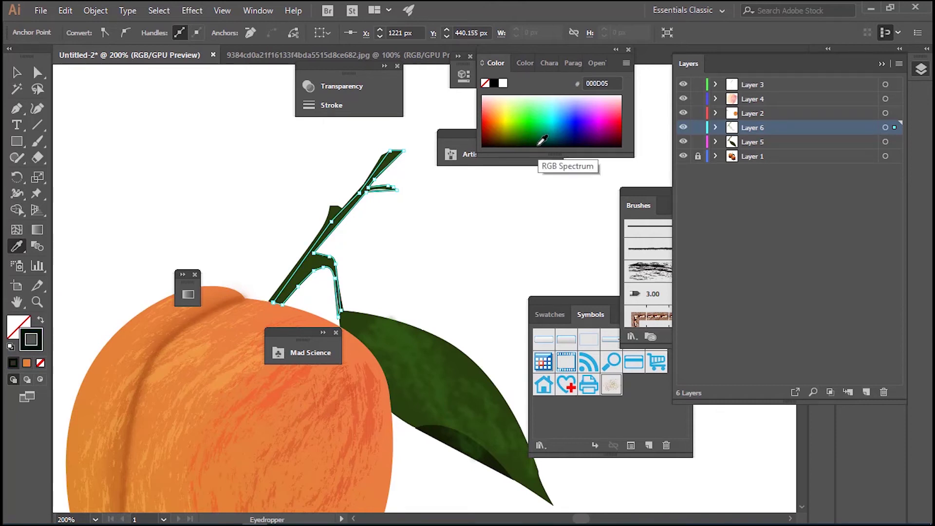
pyautogui.click(41, 323)
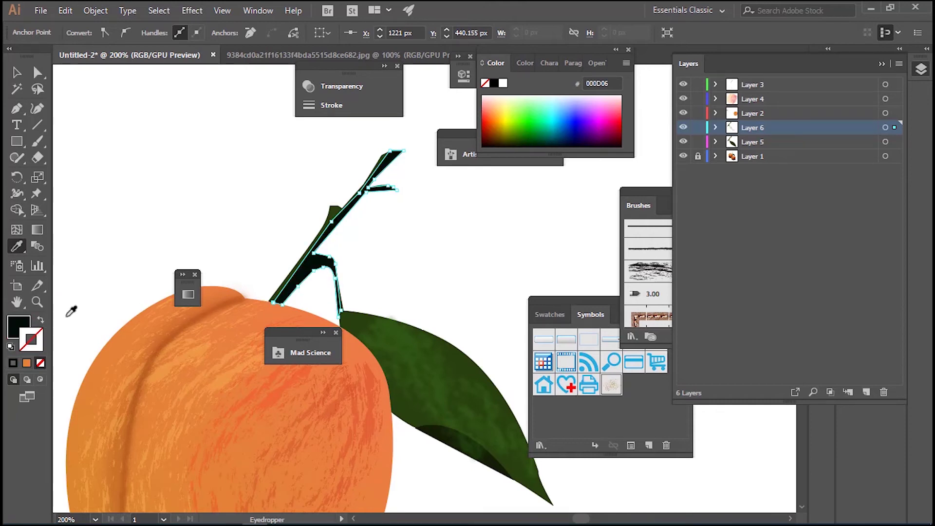
pyautogui.click(528, 140)
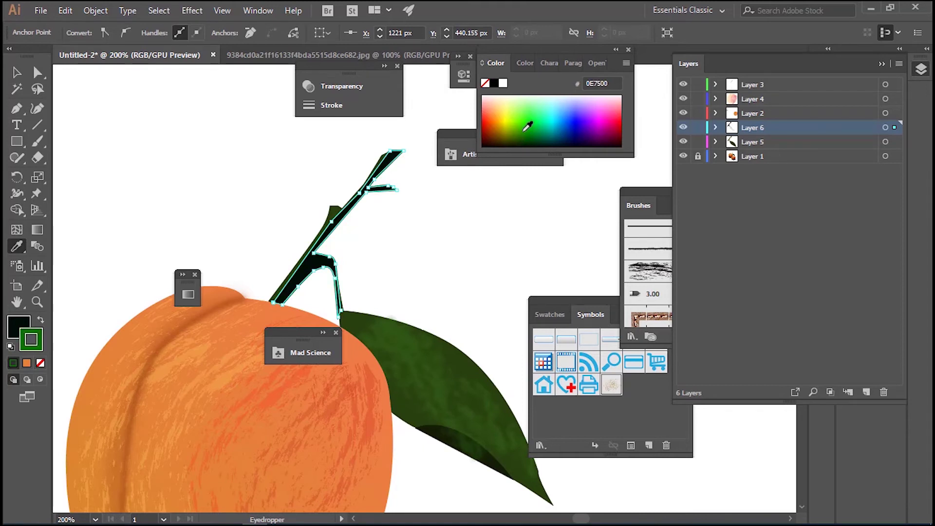
pyautogui.moveTo(527, 132); pyautogui.dragTo(522, 123)
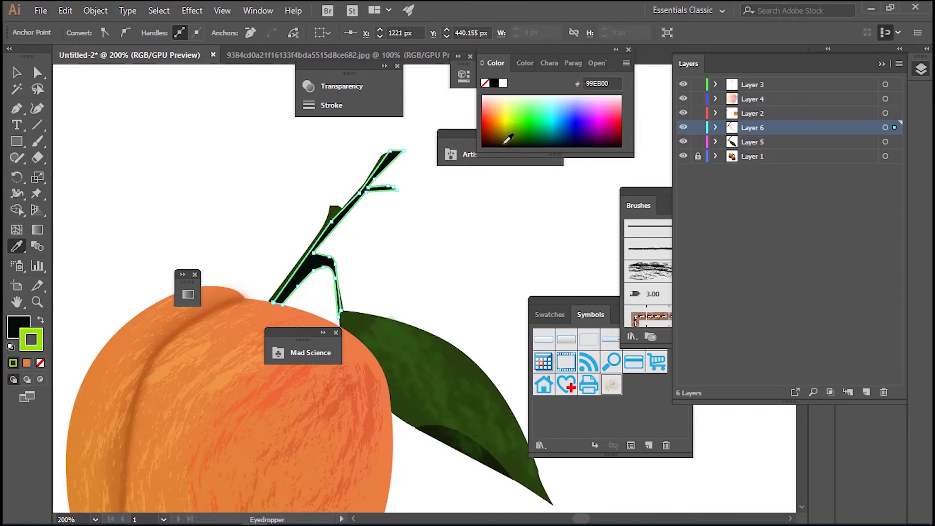
pyautogui.click(40, 363)
pyautogui.click(18, 325)
pyautogui.click(528, 132)
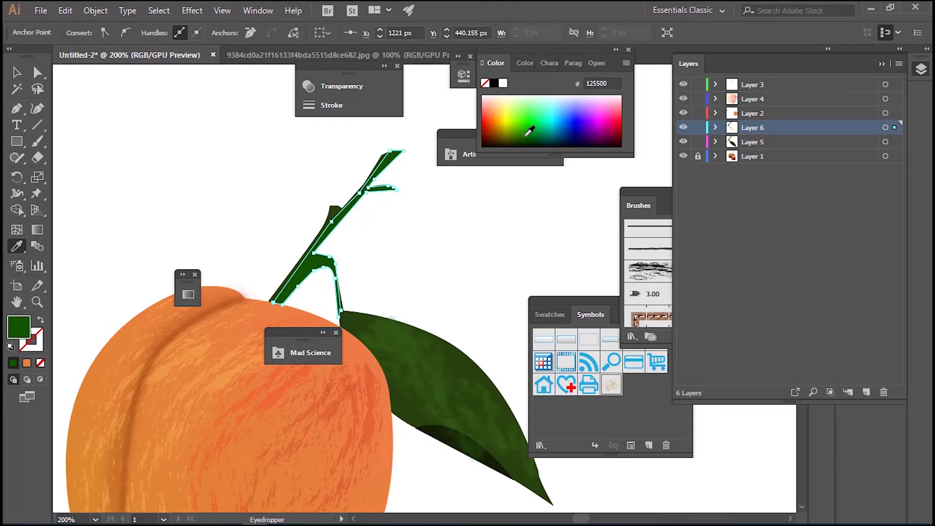
pyautogui.moveTo(526, 136); pyautogui.dragTo(537, 137)
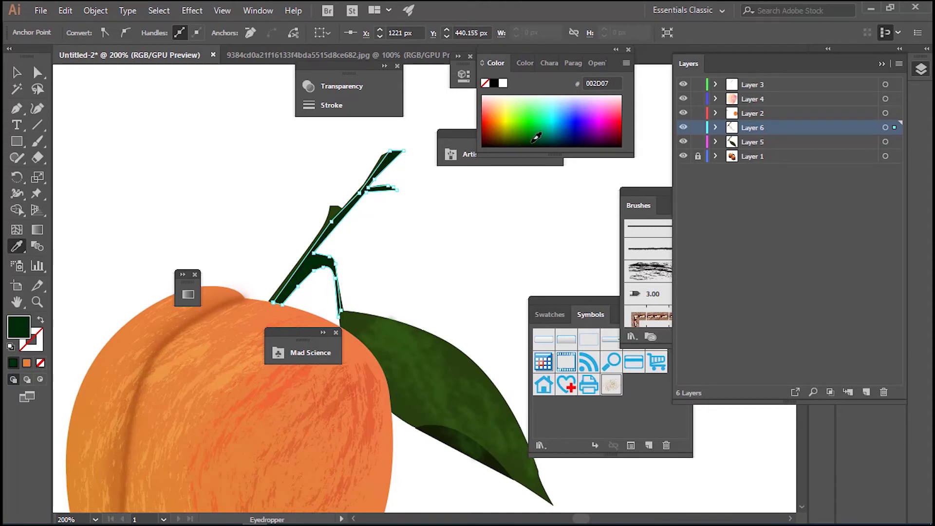
pyautogui.click(16, 72)
# Drag the shading shape's bottom anchors so it sits neatly where the stem meets the leaf.
pyautogui.click(470, 263)
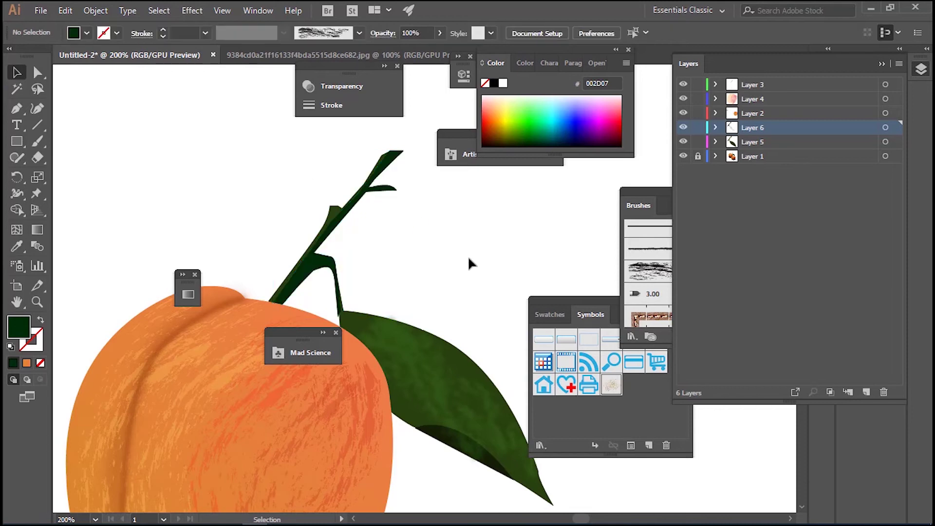
pyautogui.click(343, 301)
pyautogui.click(38, 73)
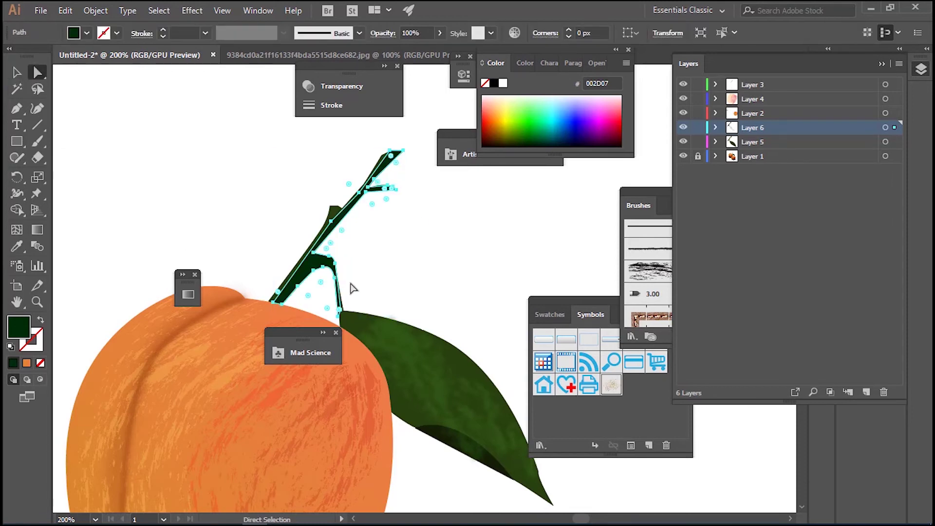
pyautogui.hotkey('ctrl', '+')
pyautogui.hotkey('ctrl', '+')
pyautogui.hotkey('ctrl', '+')
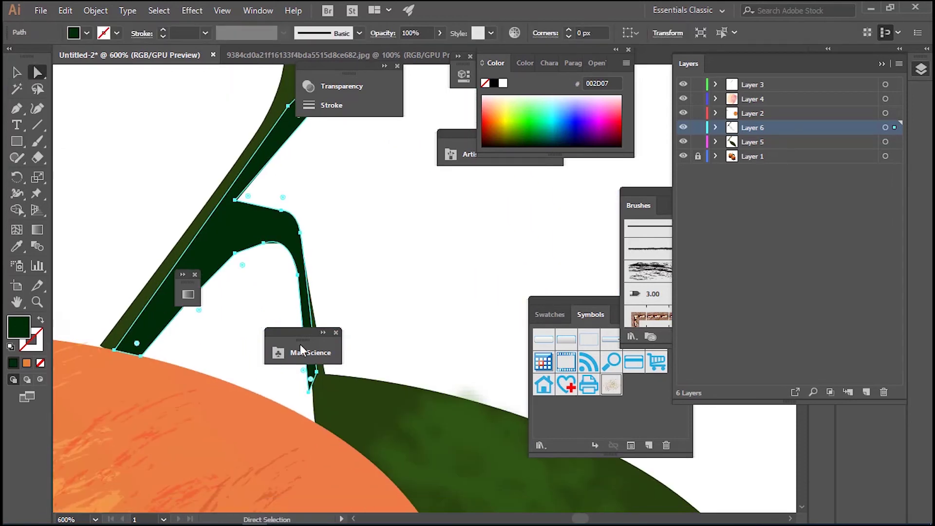
pyautogui.moveTo(309, 393); pyautogui.dragTo(314, 391)
pyautogui.click(335, 325)
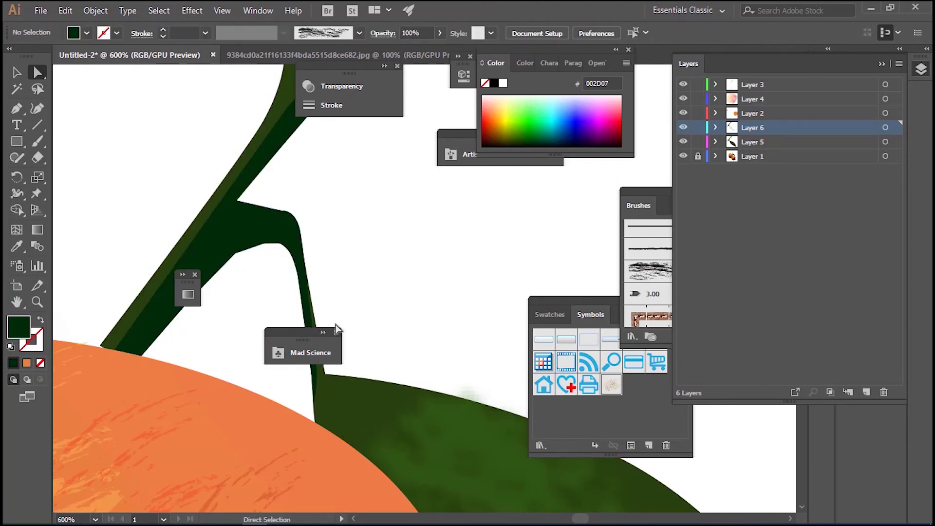
pyautogui.moveTo(299, 336); pyautogui.dragTo(417, 207)
pyautogui.moveTo(322, 376); pyautogui.dragTo(326, 379)
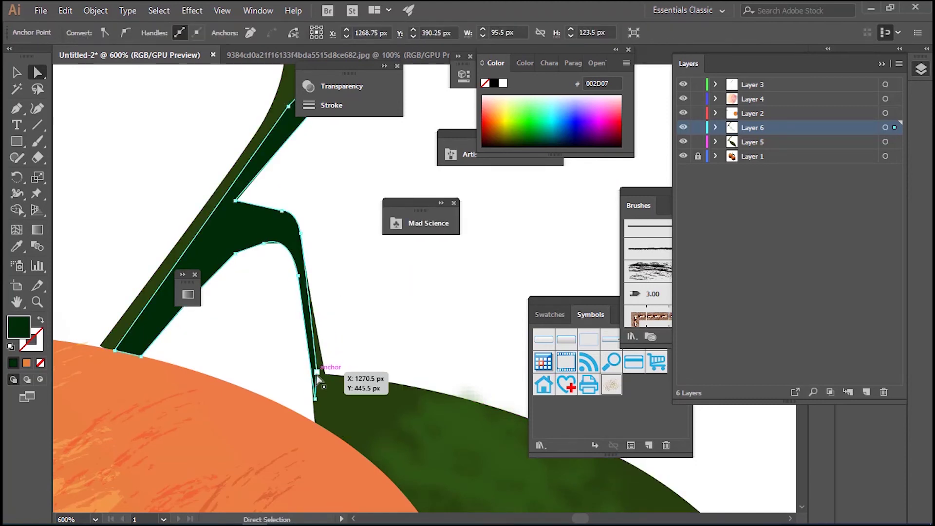
pyautogui.click(349, 309)
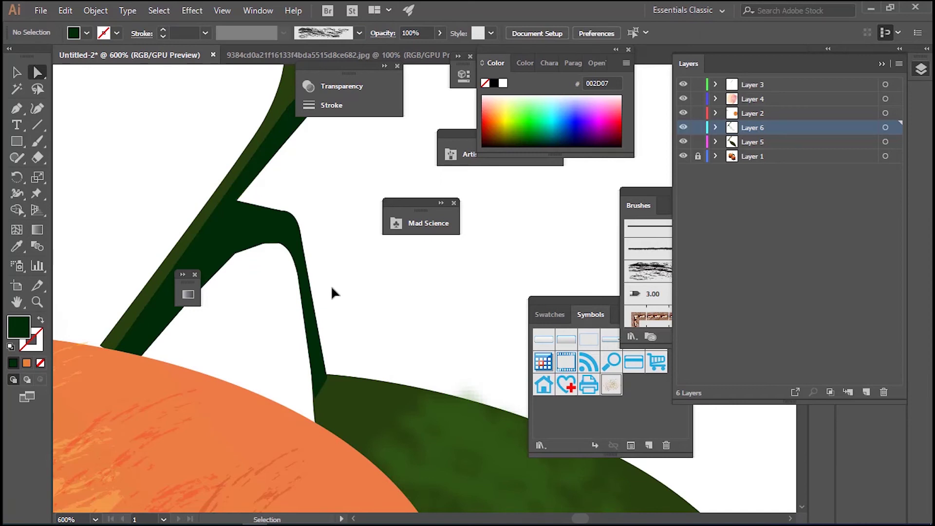
pyautogui.keyDown('alt'); pyautogui.scroll(-8, 331, 285); pyautogui.keyUp('alt')
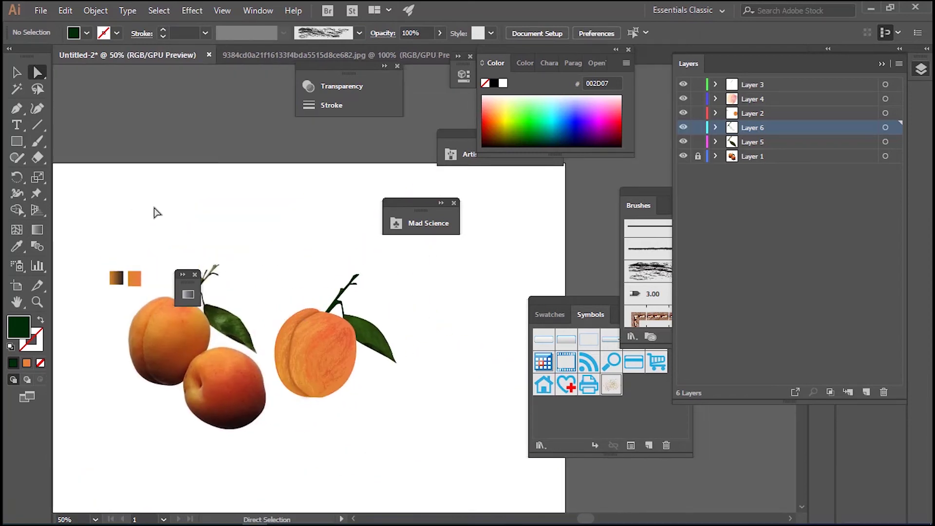
# Select the Paintbrush with the Basic brush and add a new layer for the leaf vein.
pyautogui.click(36, 142)
pyautogui.click(112, 142)
pyautogui.click(360, 33)
pyautogui.click(322, 76)
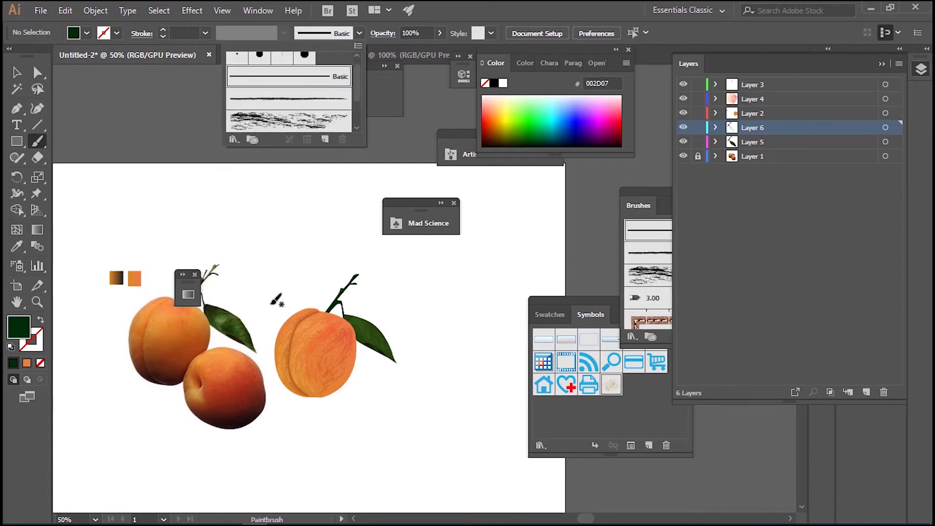
pyautogui.click(205, 318)
pyautogui.click(865, 389)
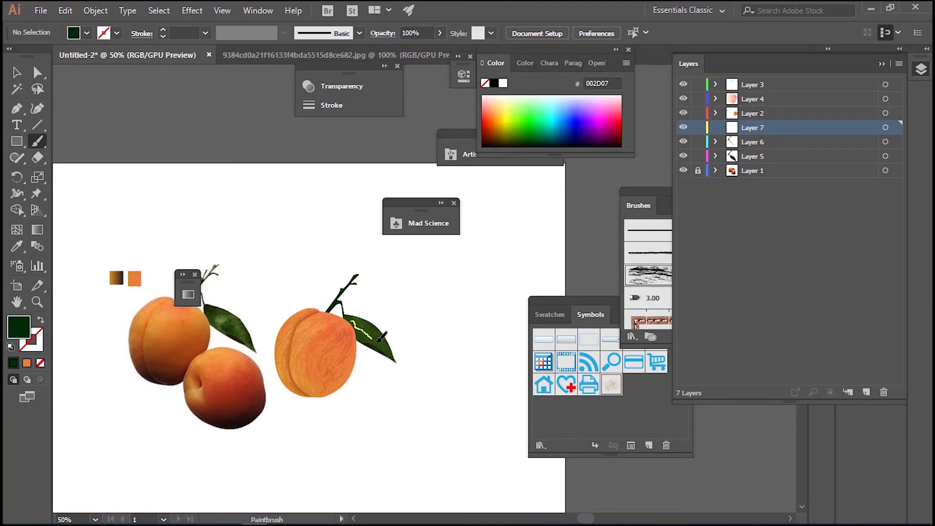
pyautogui.moveTo(382, 337); pyautogui.dragTo(383, 337)
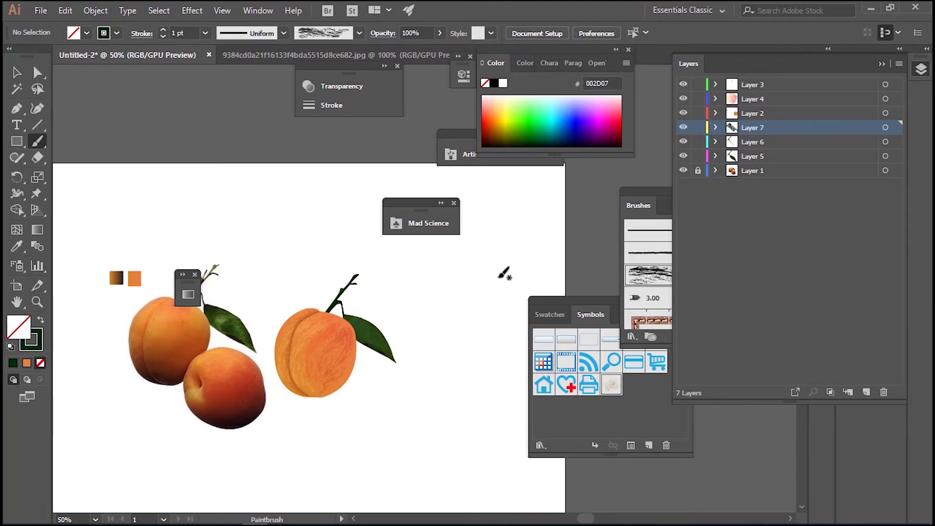
# Switch to the thin rough brush and paint the vein down the leaf's centre.
pyautogui.hotkey('ctrl', '+')
pyautogui.hotkey('ctrl', '+')
pyautogui.hotkey('ctrl', '+')
pyautogui.hotkey('shift', 'x')
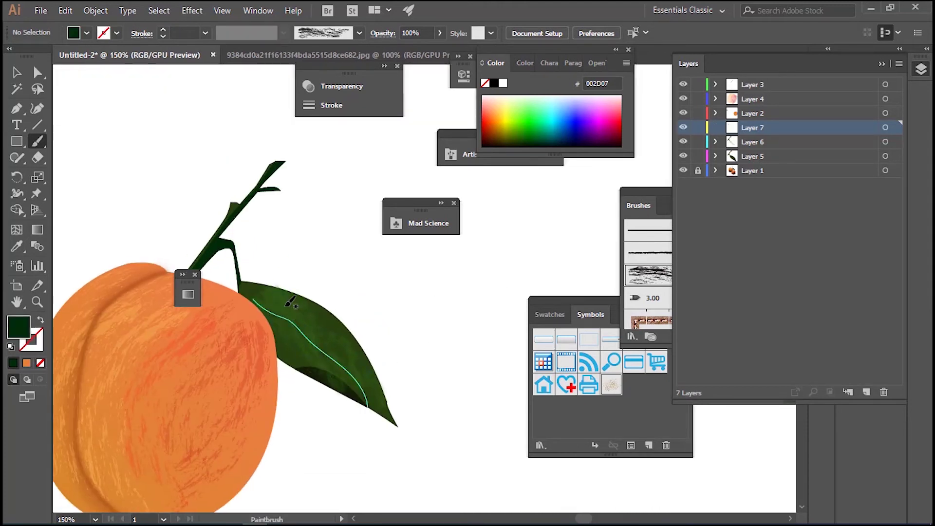
pyautogui.moveTo(631, 199); pyautogui.dragTo(576, 202)
pyautogui.click(599, 236)
pyautogui.click(359, 33)
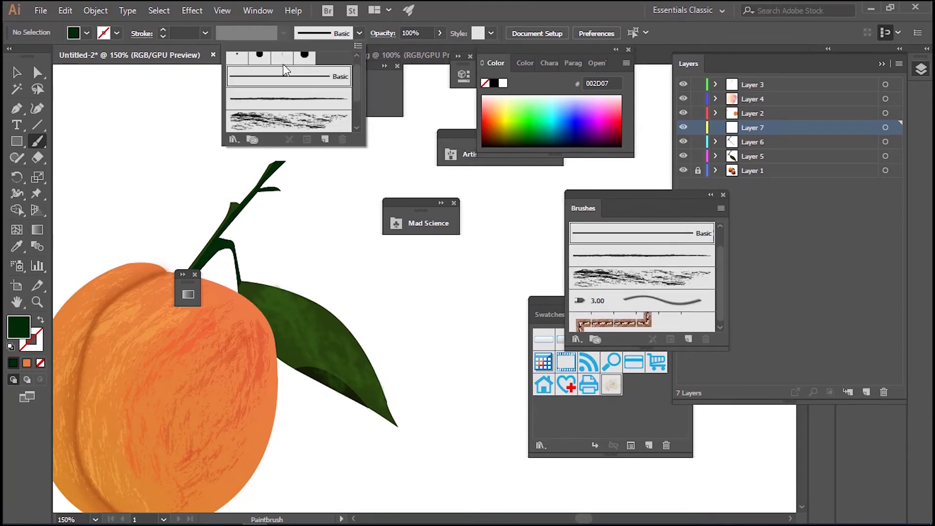
pyautogui.click(597, 280)
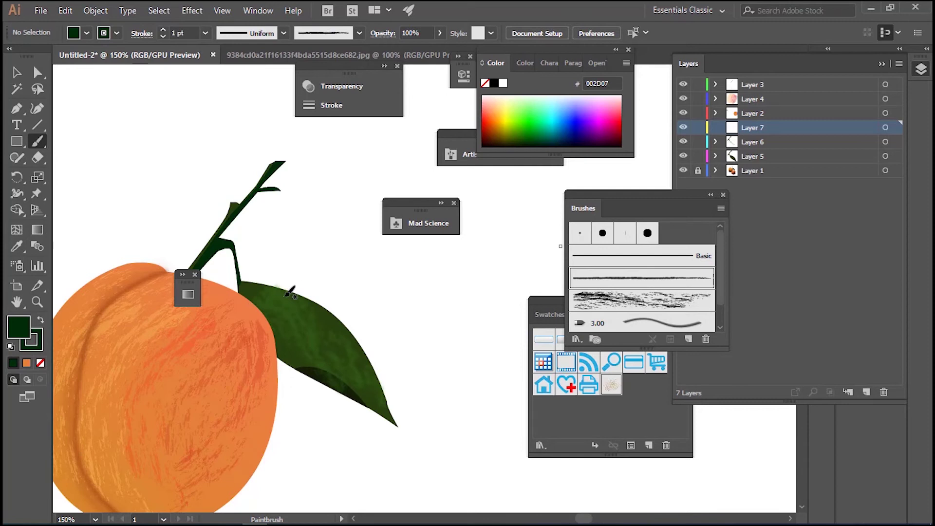
pyautogui.moveTo(368, 406); pyautogui.dragTo(254, 299)
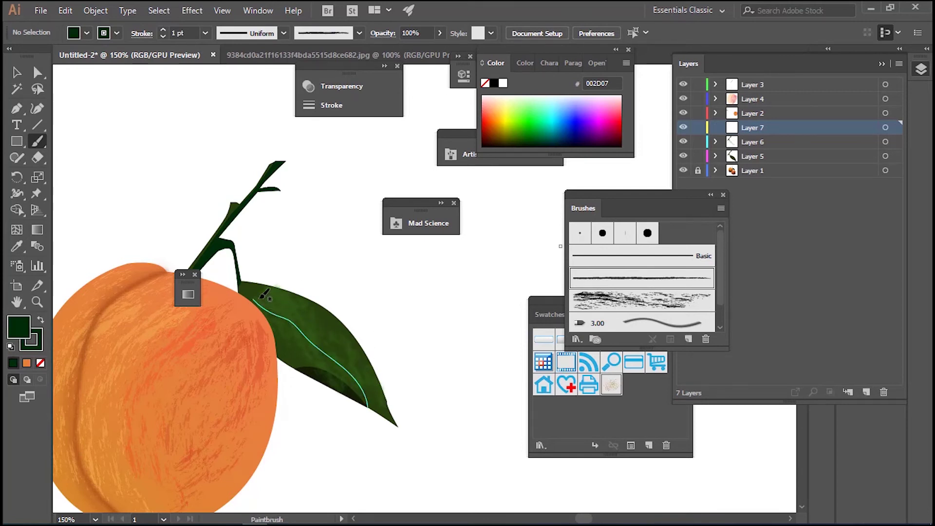
pyautogui.moveTo(369, 390); pyautogui.dragTo(373, 402)
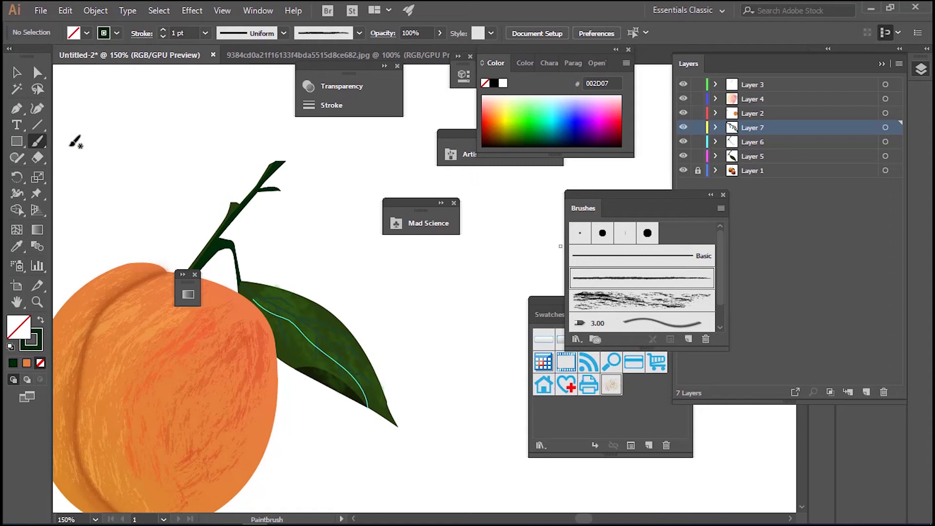
# Save the artwork as 'pee fruit.ai' on Local Disk (D:), accepting the default Illustrator options.
pyautogui.click(40, 11)
pyautogui.click(73, 137)
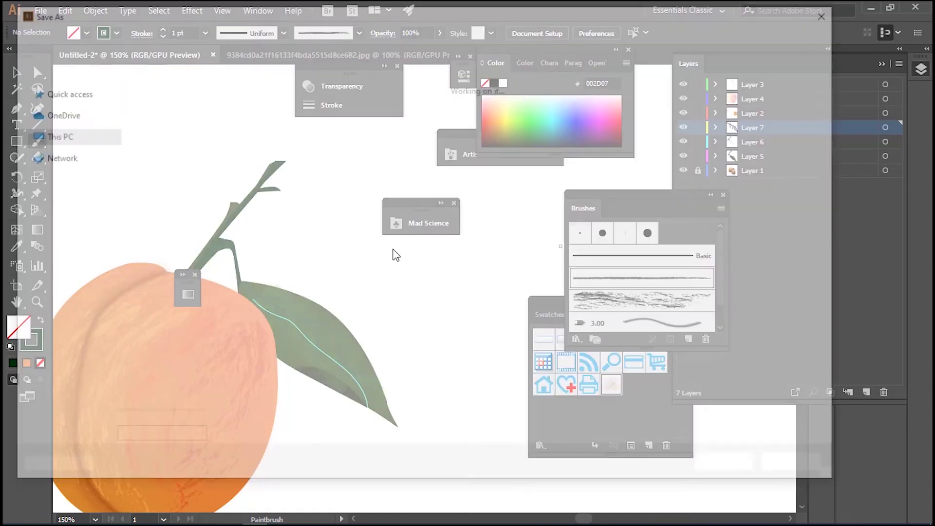
pyautogui.write('pee fruit')
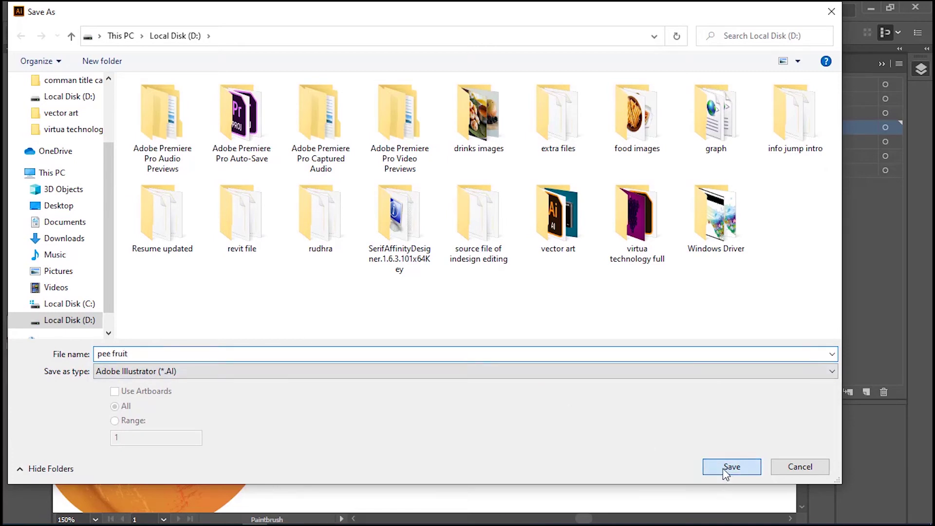
pyautogui.click(728, 468)
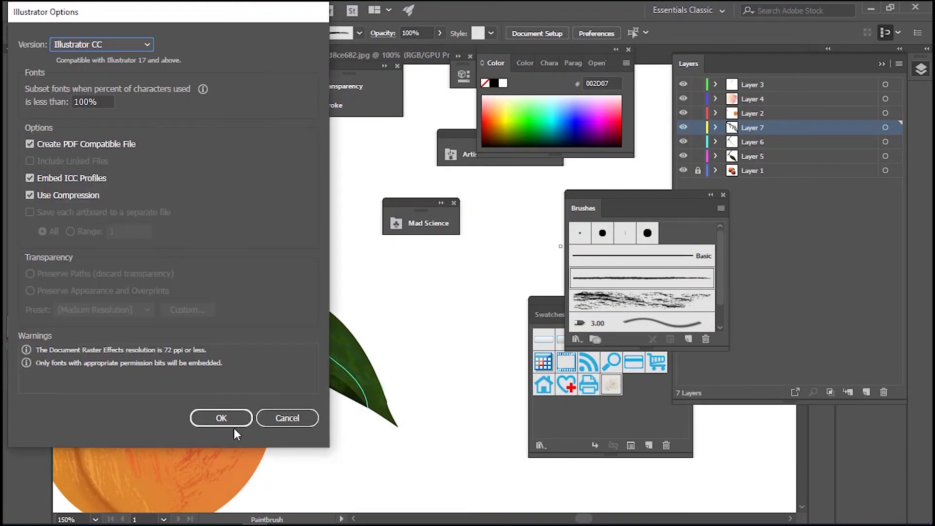
pyautogui.click(235, 419)
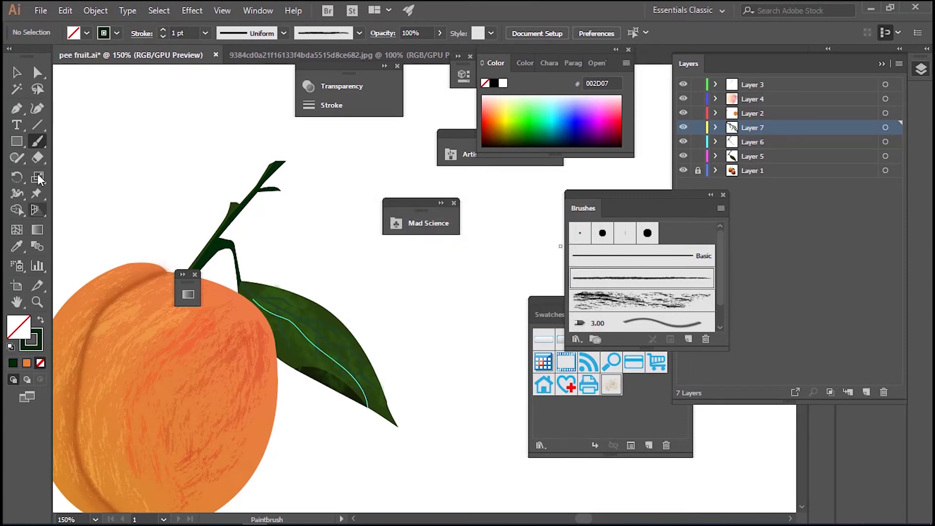
# Move the leaf's dark shadow path onto a new Layer 8 in place.
pyautogui.press('v')
pyautogui.click(308, 381)
pyautogui.click(379, 376)
pyautogui.press('a')
pyautogui.click(306, 373)
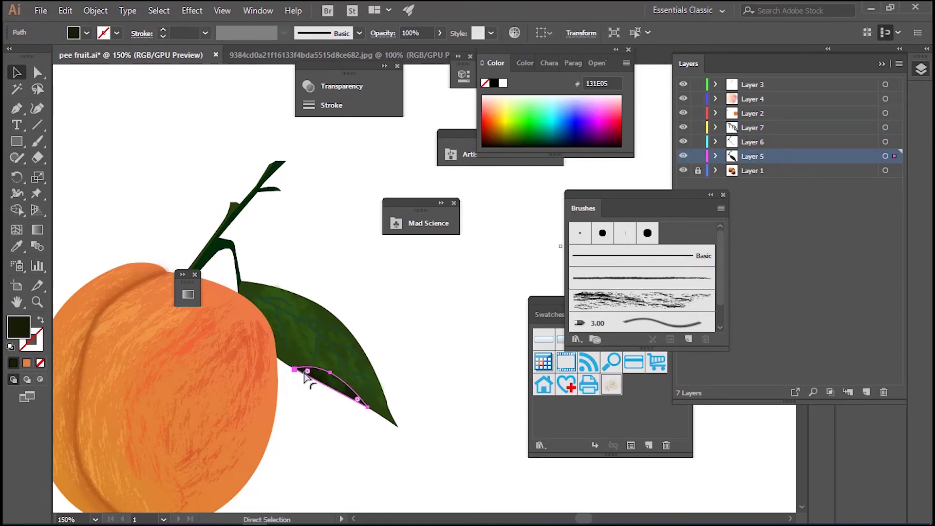
pyautogui.press('Delete')
pyautogui.press('v')
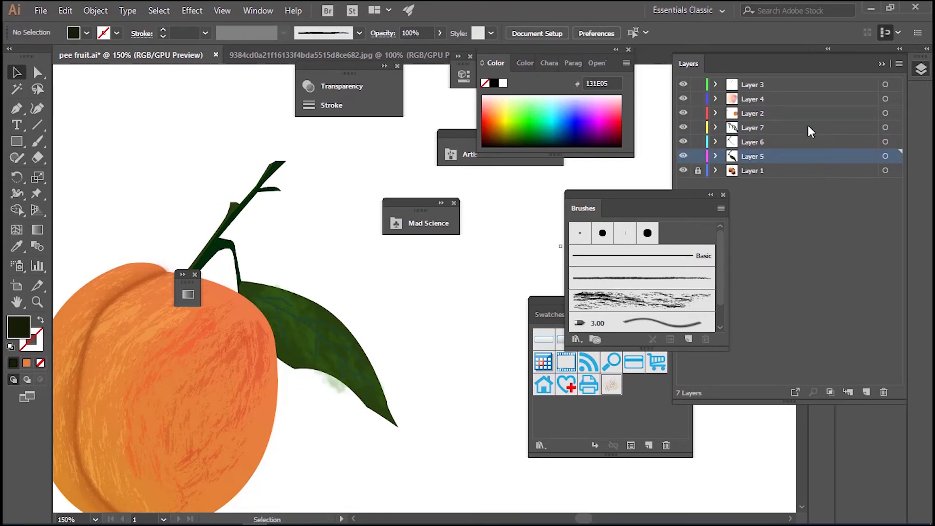
pyautogui.click(808, 128)
pyautogui.click(866, 392)
pyautogui.hotkey('ctrl', 'f')
pyautogui.click(438, 297)
# Lower the right reference peach's texture symbol set to 52% opacity.
pyautogui.hotkey('ctrl', '0')
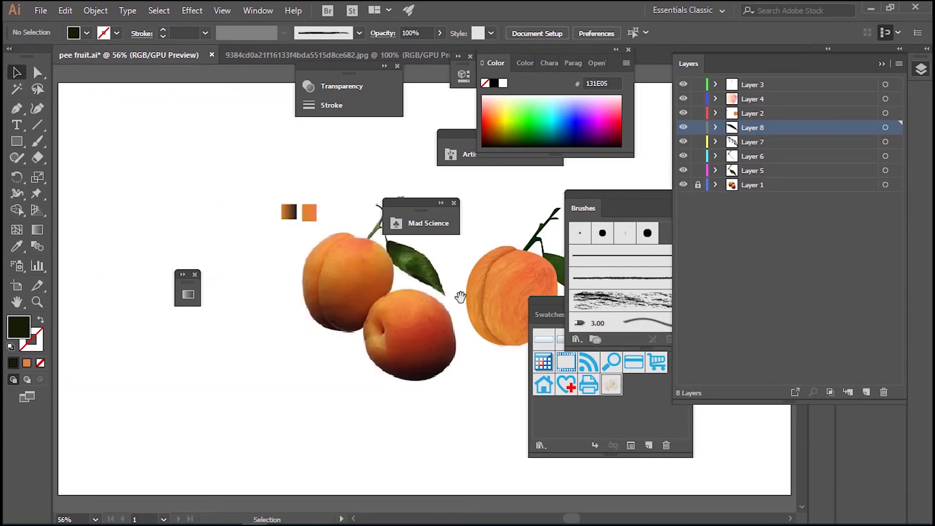
pyautogui.moveTo(460, 297); pyautogui.dragTo(266, 335)
pyautogui.click(340, 319)
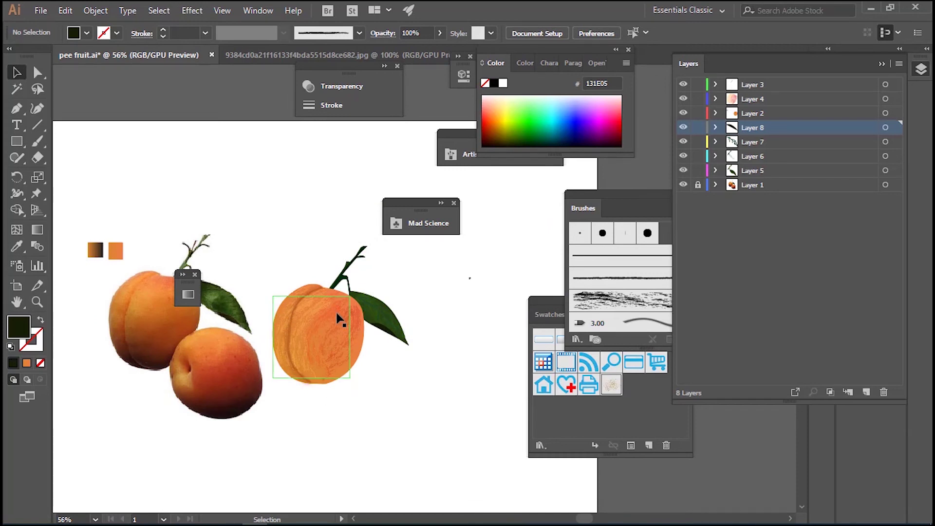
pyautogui.click(683, 85)
pyautogui.click(683, 84)
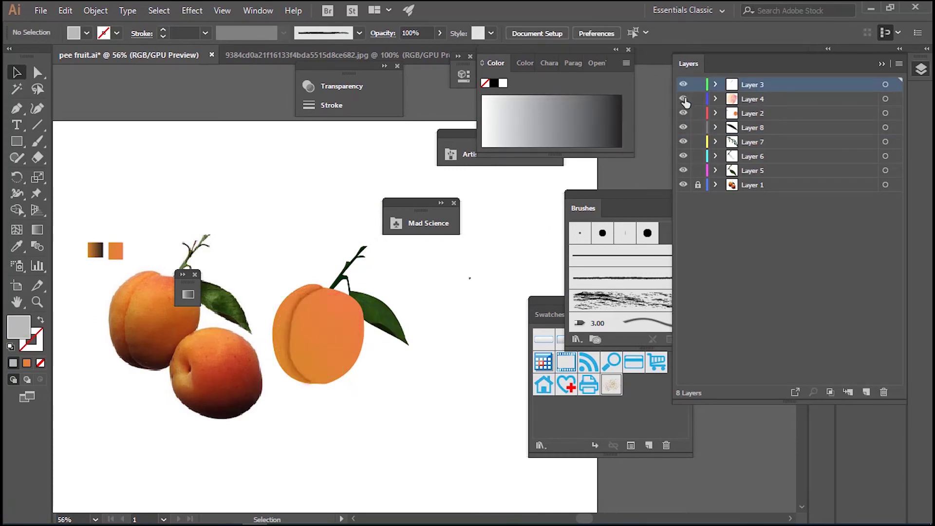
pyautogui.click(750, 99)
pyautogui.click(440, 33)
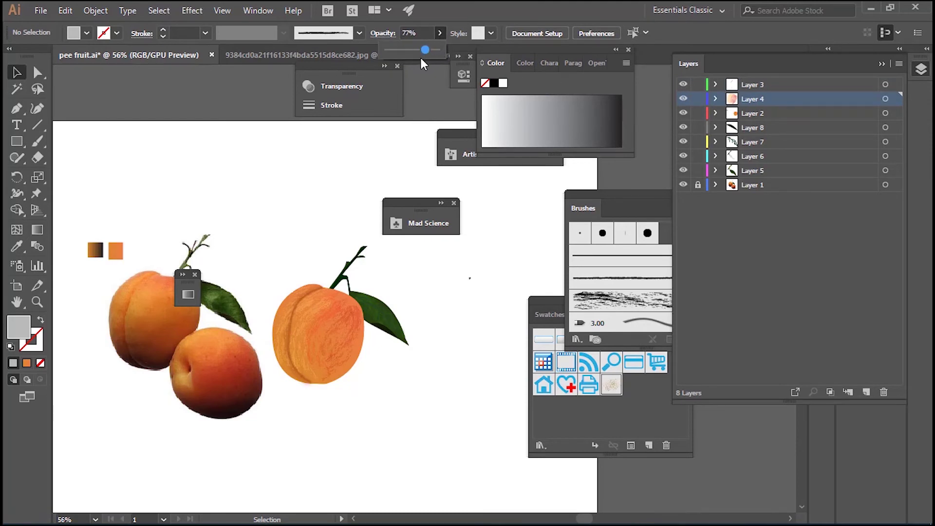
pyautogui.click(320, 326)
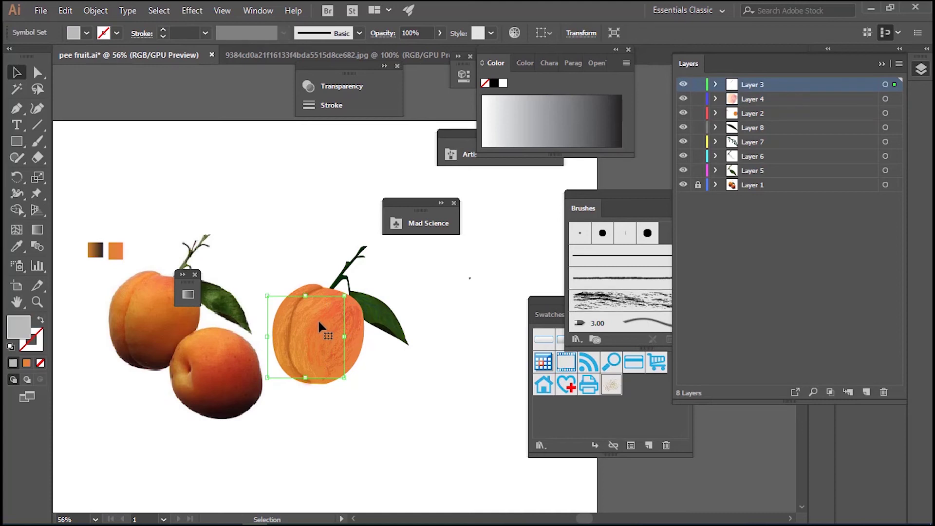
pyautogui.moveTo(413, 50); pyautogui.dragTo(415, 52)
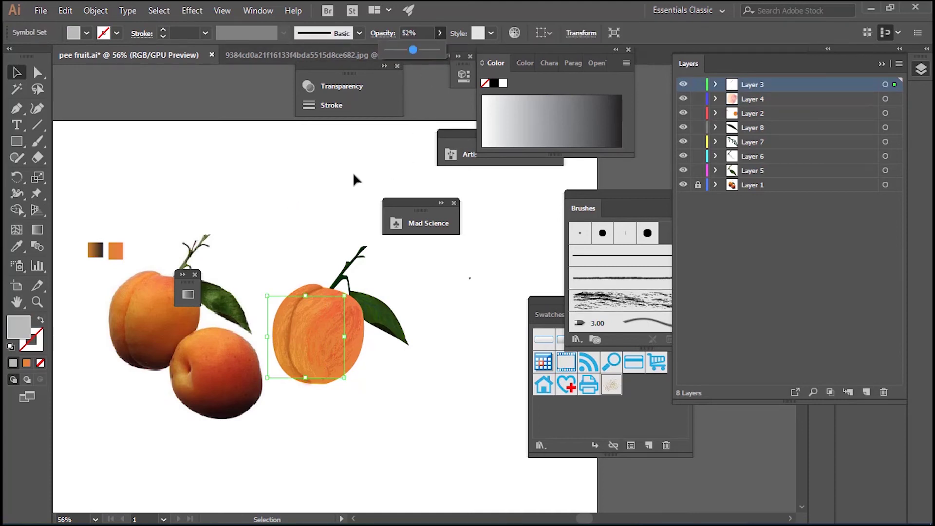
pyautogui.moveTo(317, 313); pyautogui.dragTo(315, 312)
pyautogui.click(351, 324)
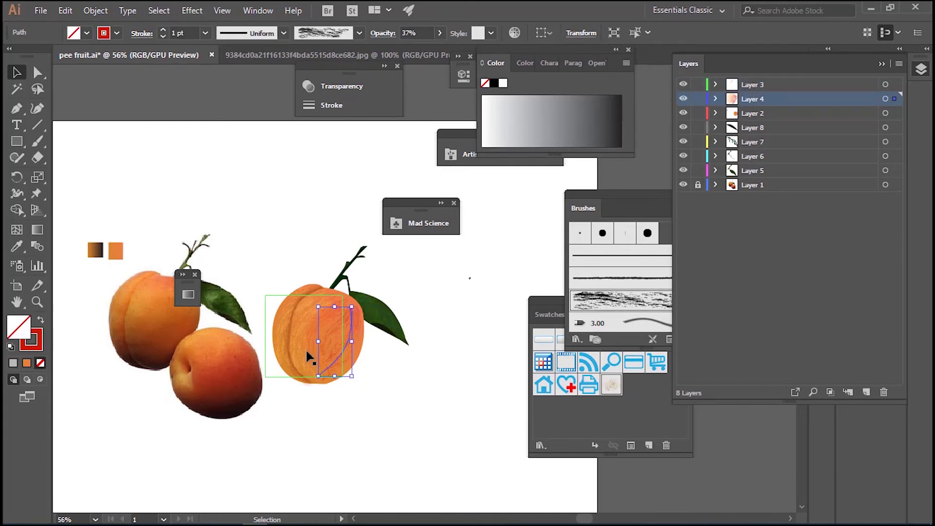
pyautogui.click(448, 375)
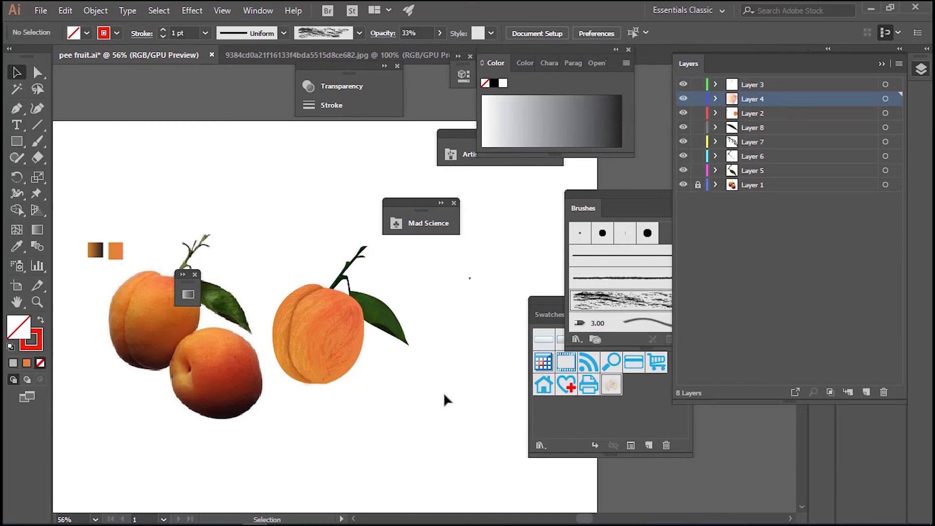
# Delete the two colour squares and add a new empty Layer 9.
pyautogui.moveTo(447, 409); pyautogui.dragTo(492, 382)
pyautogui.moveTo(113, 177); pyautogui.dragTo(175, 241)
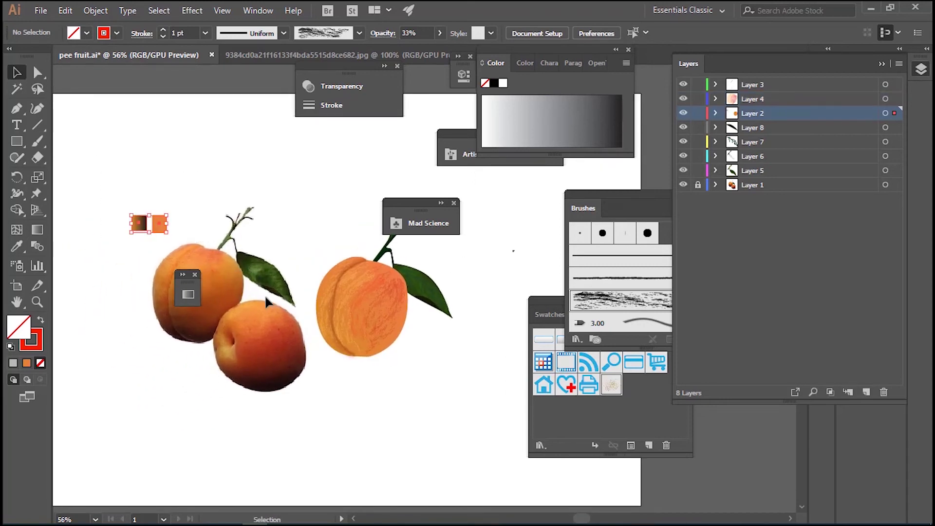
pyautogui.press('Delete')
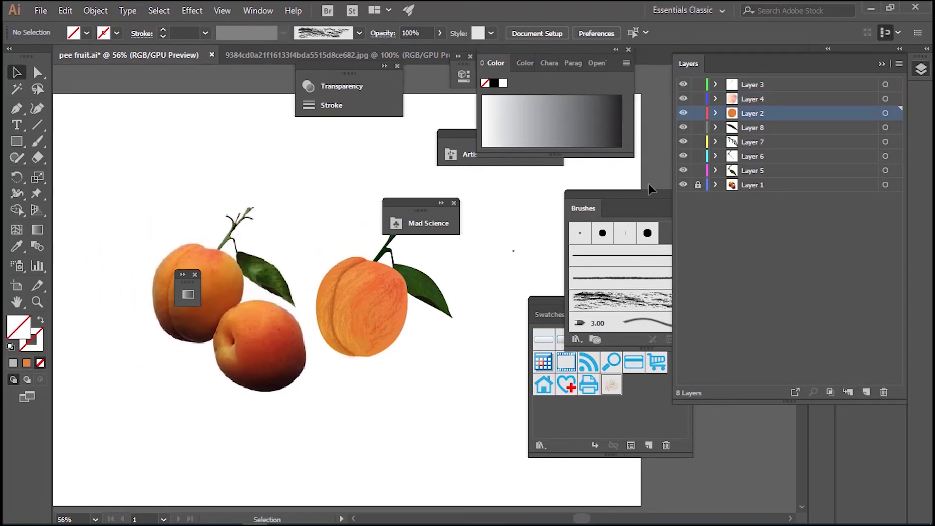
pyautogui.hotkey('ctrl', 'l')
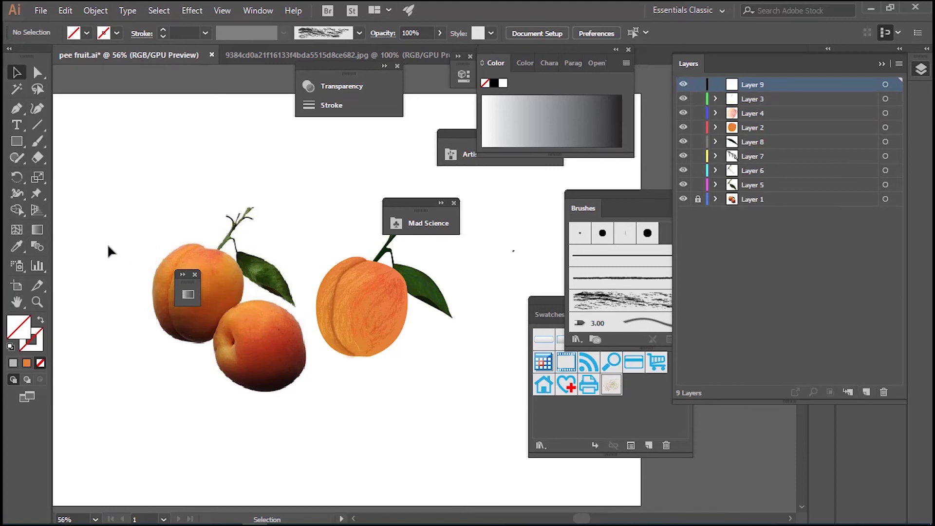
# Draw a Pen outline across the lower half of the upper-left peach.
pyautogui.press('p')
pyautogui.click(237, 267)
pyautogui.moveTo(169, 308); pyautogui.dragTo(136, 312)
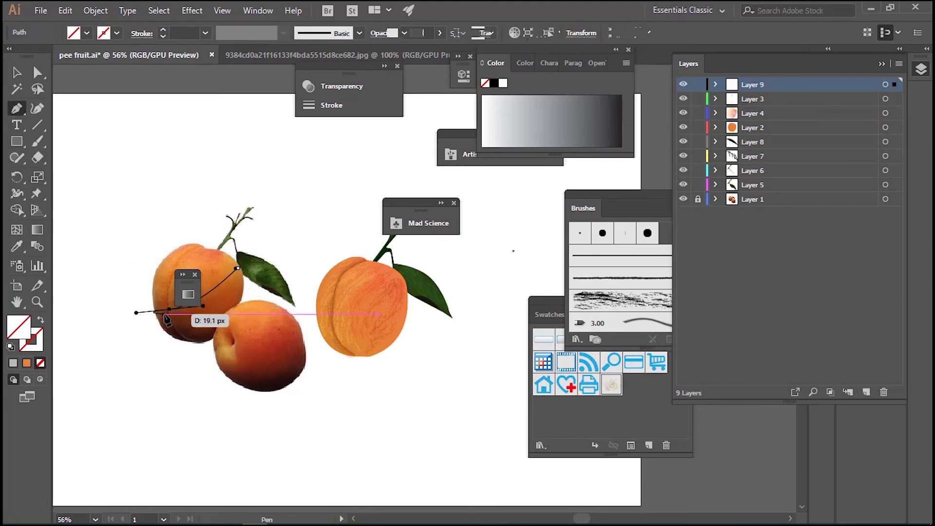
pyautogui.click(169, 309)
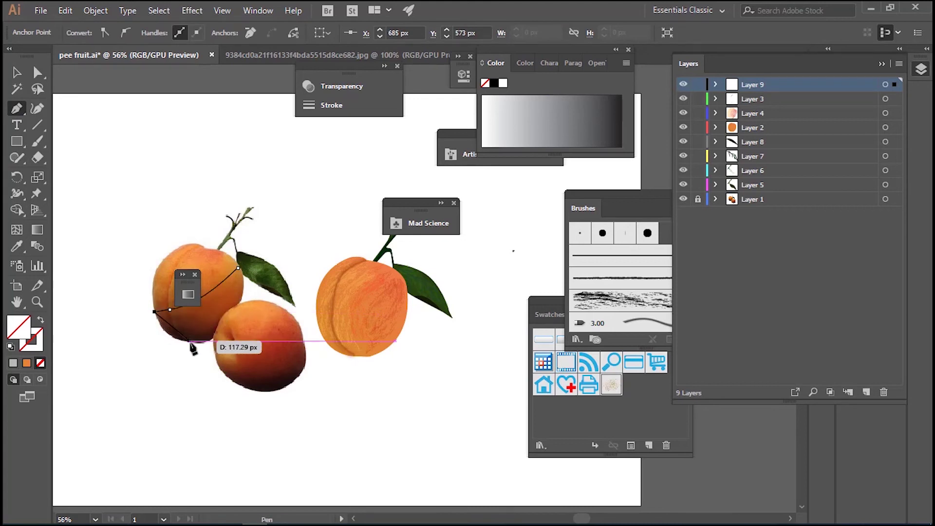
pyautogui.moveTo(194, 344)
pyautogui.mouseDown()
pyautogui.moveTo(256, 251)
pyautogui.moveTo(242, 294)
pyautogui.moveTo(247, 271)
pyautogui.mouseUp()
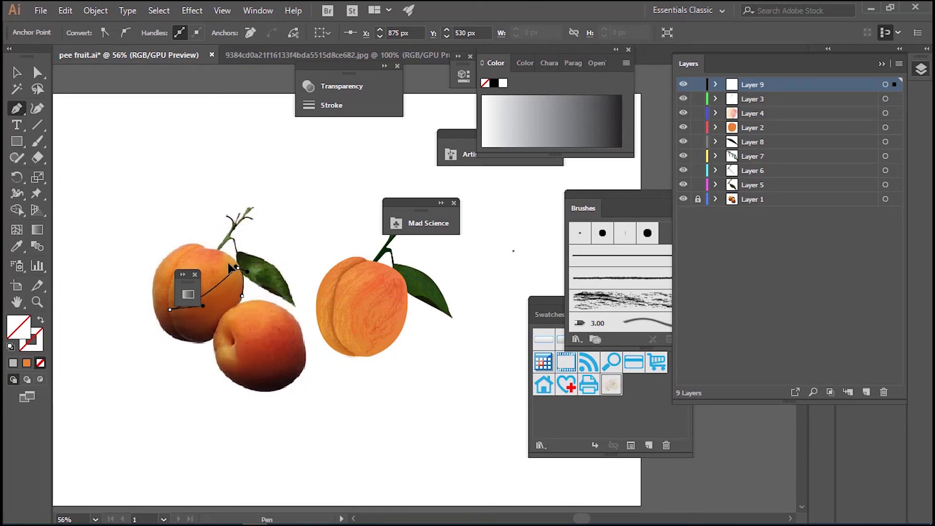
# Fill the shadow shape with brown sampled from the peach, then deepen it.
pyautogui.click(17, 247)
pyautogui.click(194, 331)
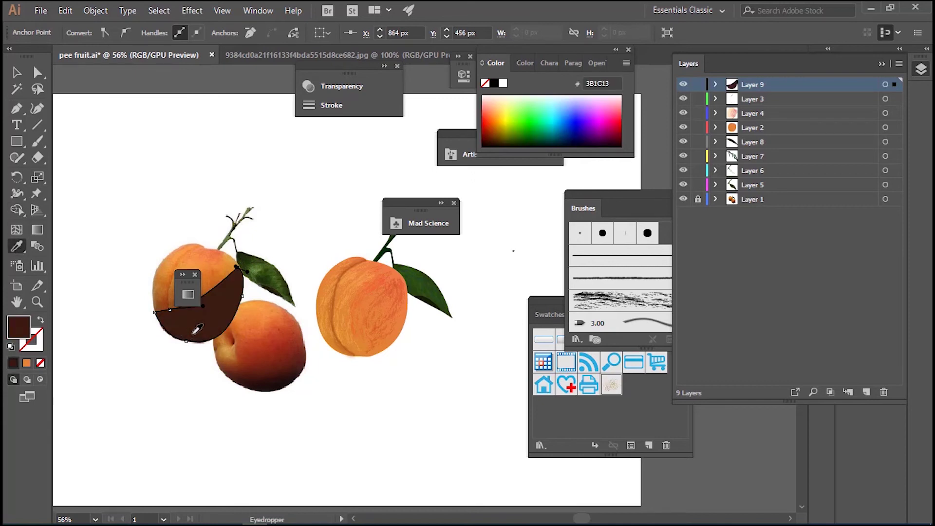
pyautogui.click(17, 73)
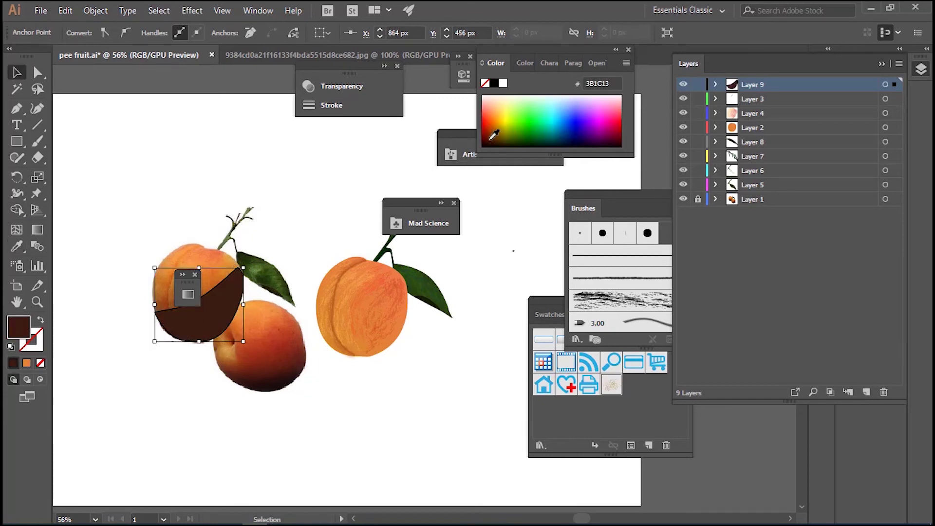
pyautogui.click(491, 140)
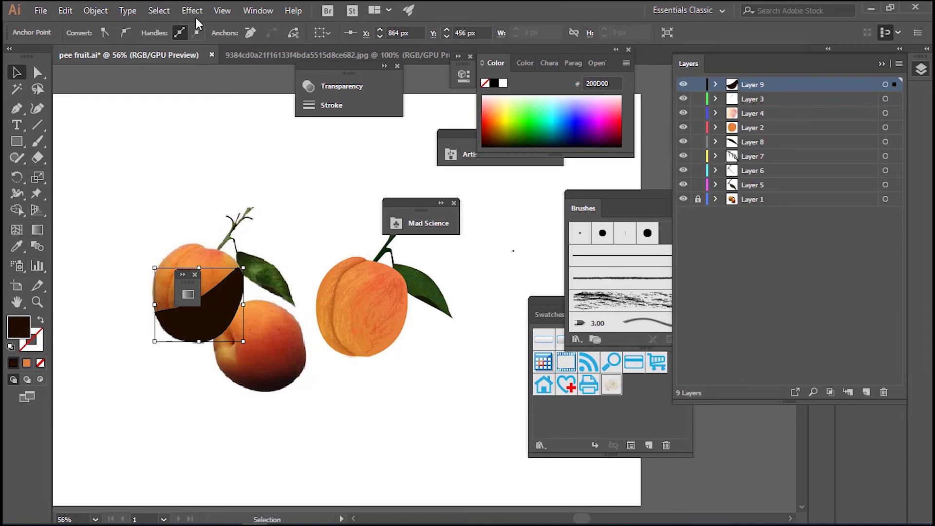
# Soften the shadow shape with a Gaussian Blur of about 7 pixels.
pyautogui.click(193, 11)
pyautogui.click(387, 241)
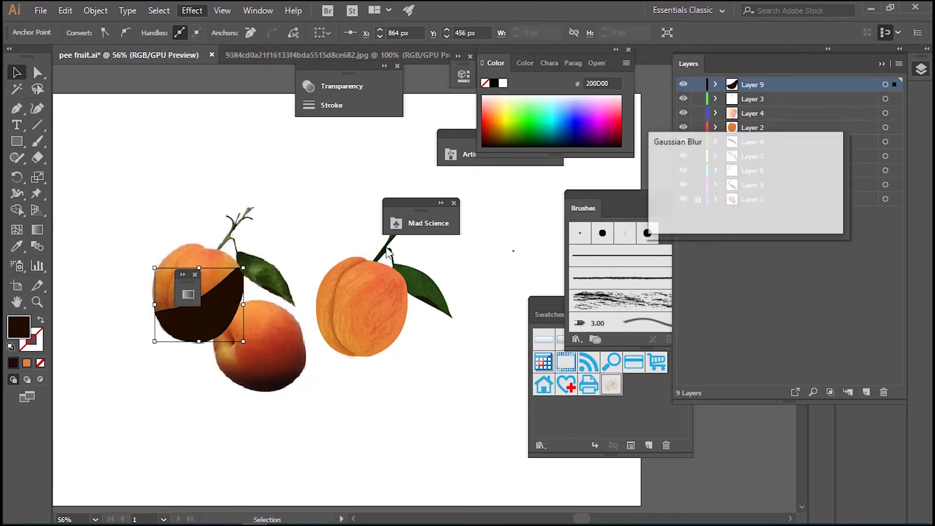
pyautogui.moveTo(702, 178); pyautogui.dragTo(713, 174)
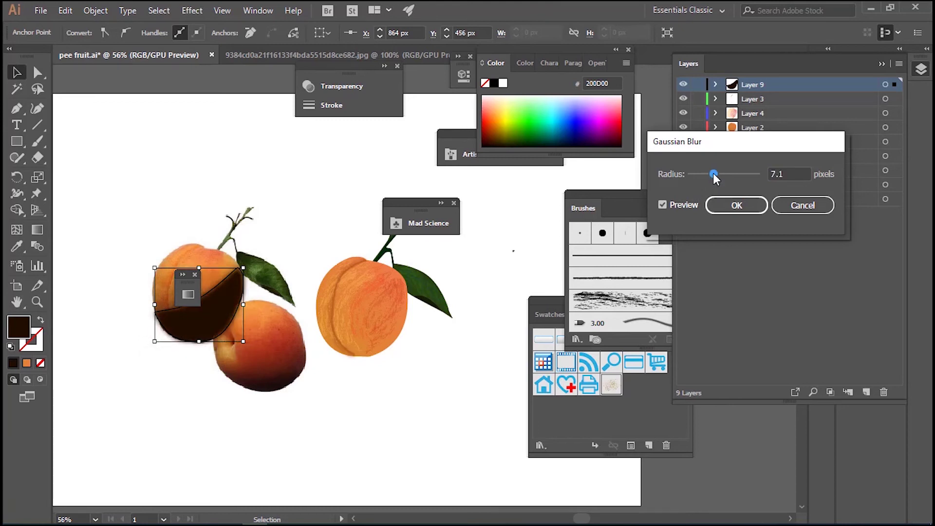
pyautogui.click(726, 205)
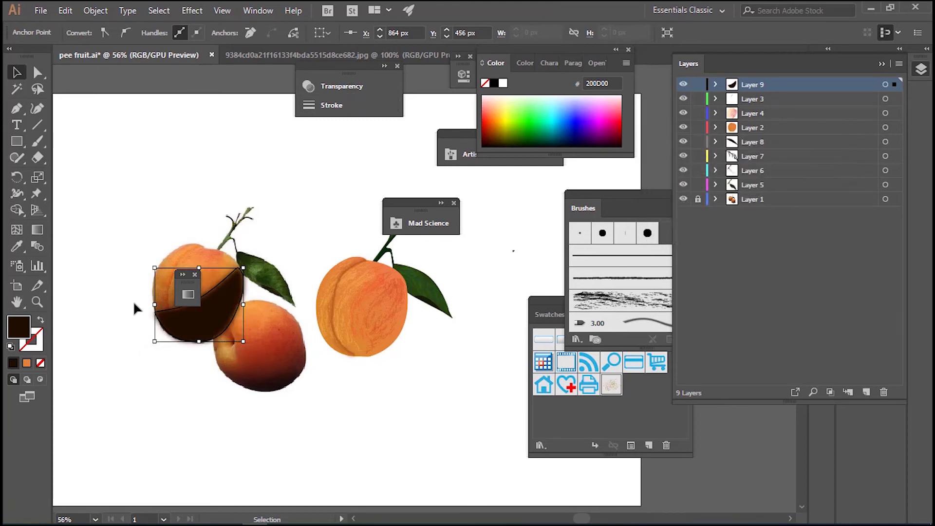
pyautogui.doubleClick(22, 331)
# Place a copy of the dark shadow shape onto the right peach, widened slightly.
pyautogui.moveTo(537, 306); pyautogui.dragTo(429, 351)
pyautogui.moveTo(604, 200); pyautogui.dragTo(487, 239)
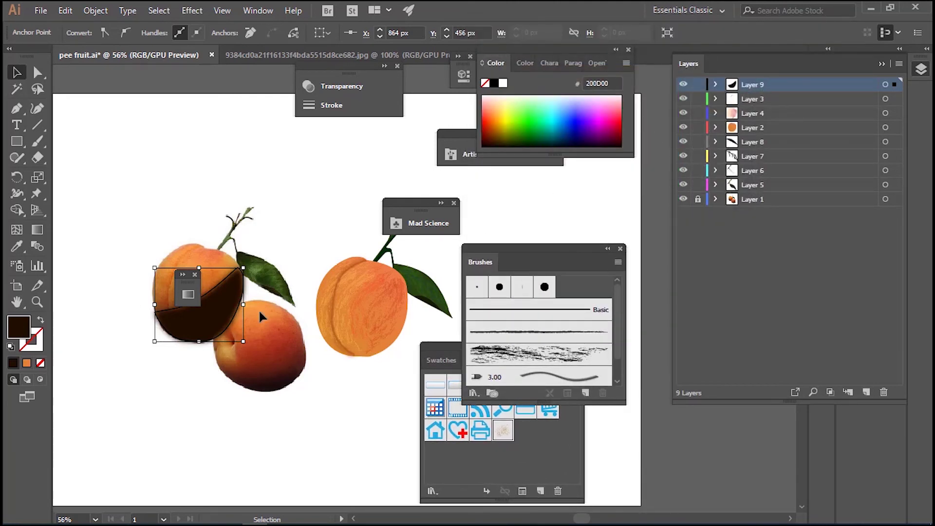
pyautogui.moveTo(204, 326); pyautogui.dragTo(367, 337)
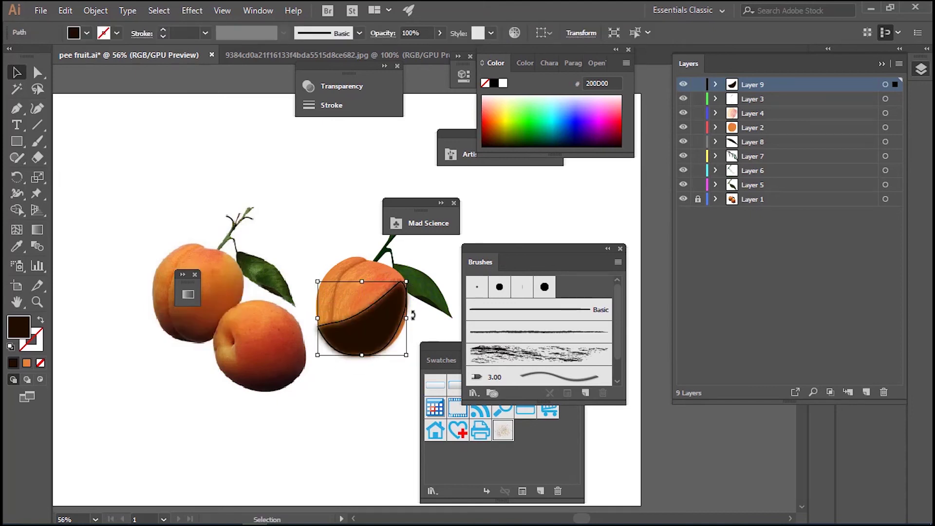
pyautogui.moveTo(408, 319); pyautogui.dragTo(411, 316)
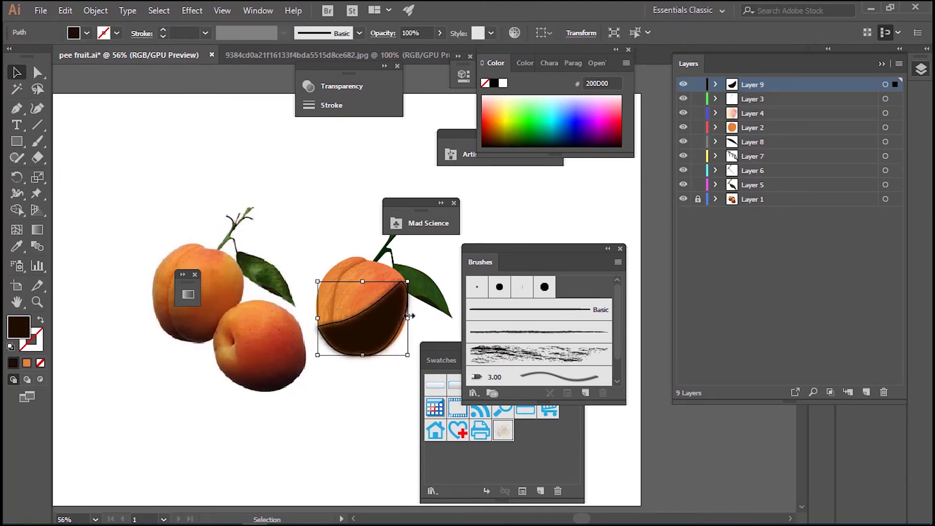
# Make the dark shape on the right peach translucent, at about 10% opacity.
pyautogui.moveTo(440, 34); pyautogui.dragTo(399, 50)
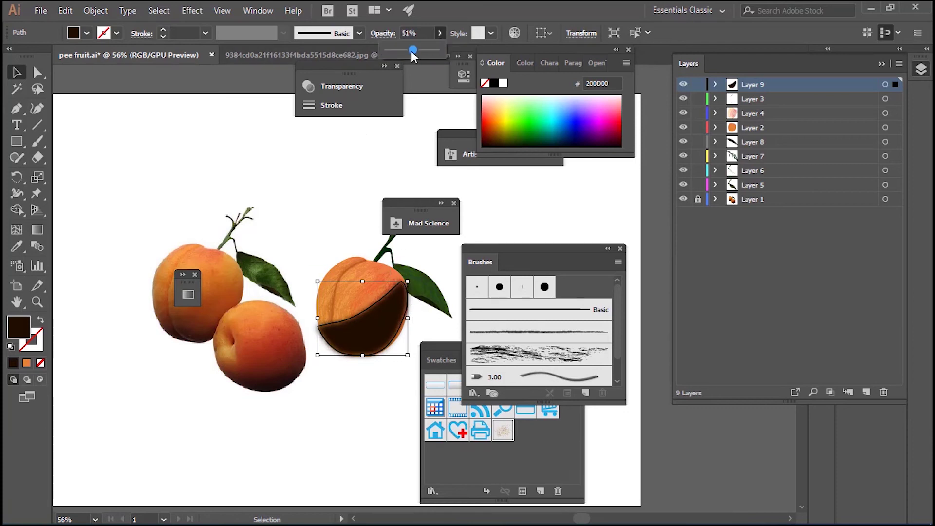
pyautogui.click(401, 392)
pyautogui.click(387, 347)
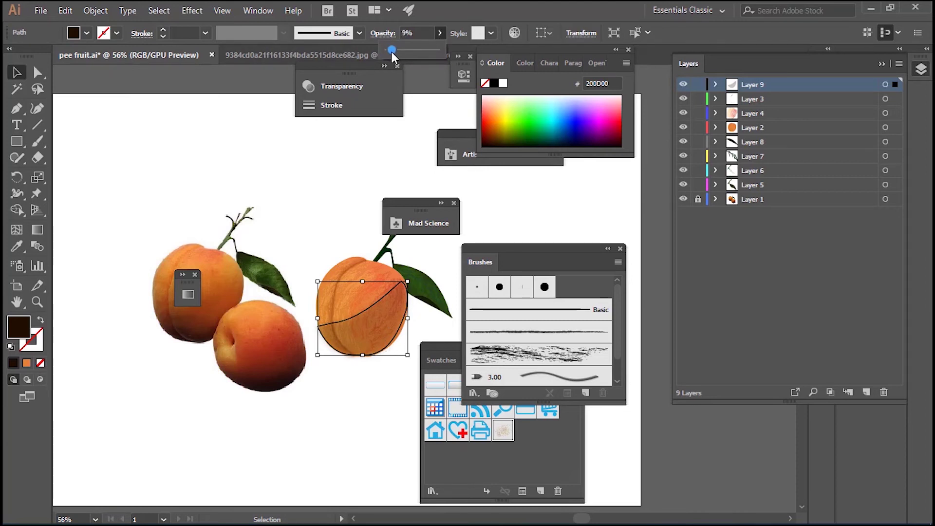
pyautogui.moveTo(391, 52); pyautogui.dragTo(391, 51)
pyautogui.click(283, 201)
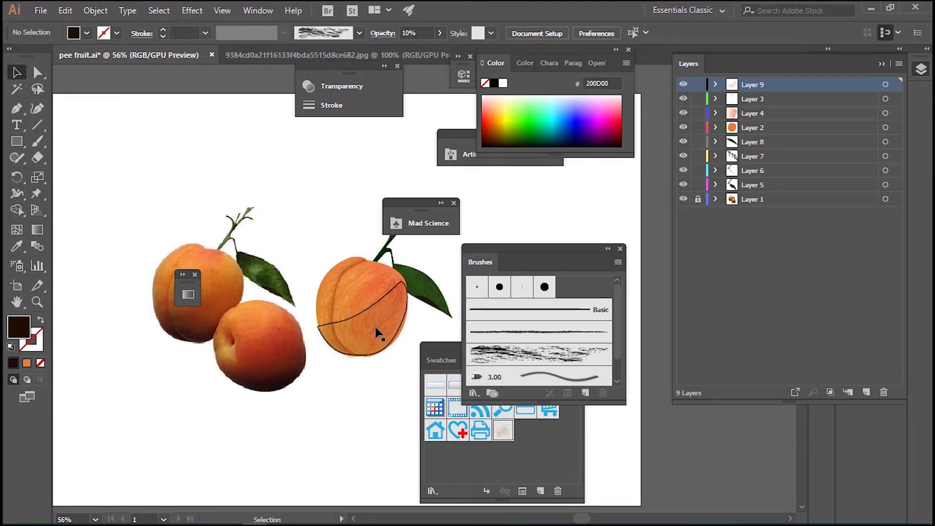
pyautogui.click(376, 330)
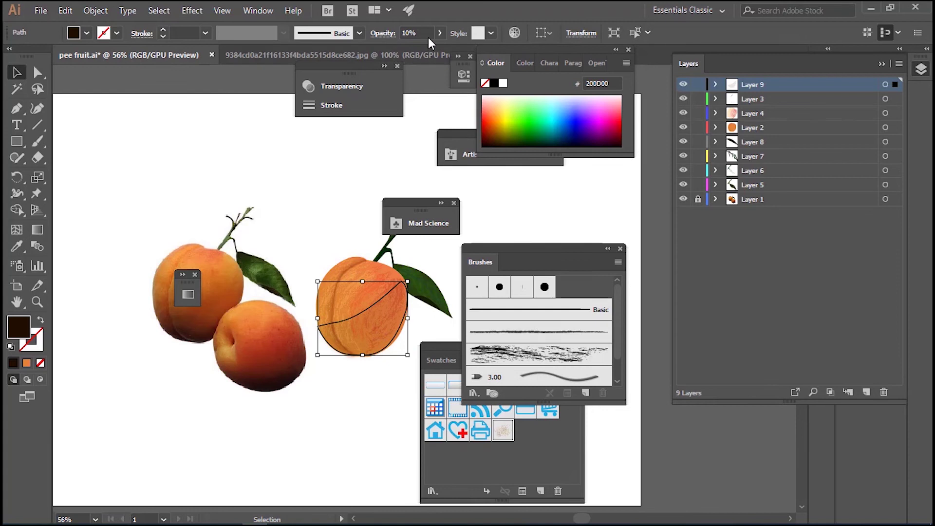
pyautogui.click(314, 219)
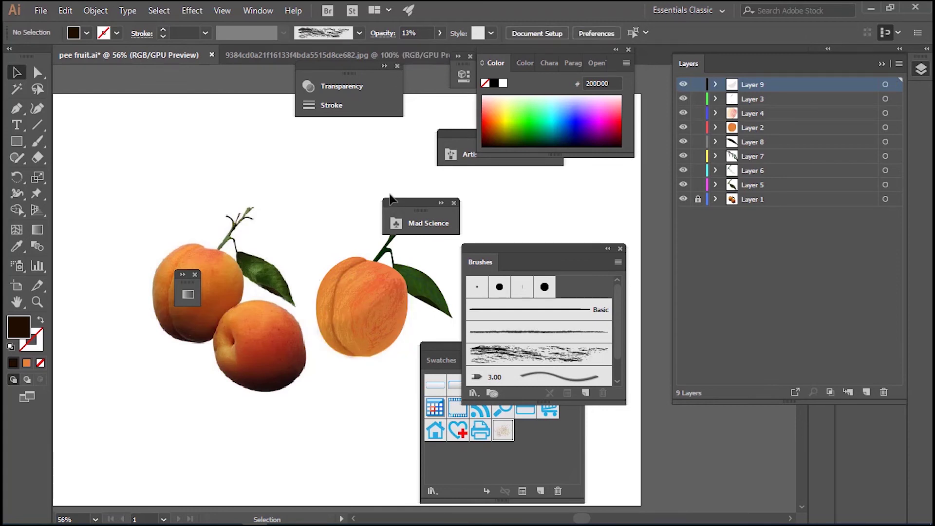
pyautogui.click(376, 334)
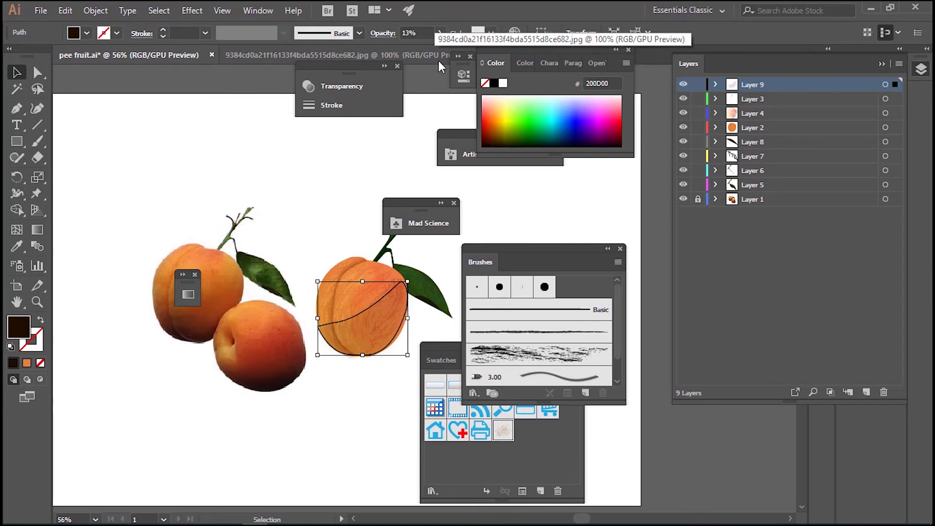
# Try the shape at about 30% and full opacity, then return it to 10%.
pyautogui.click(440, 33)
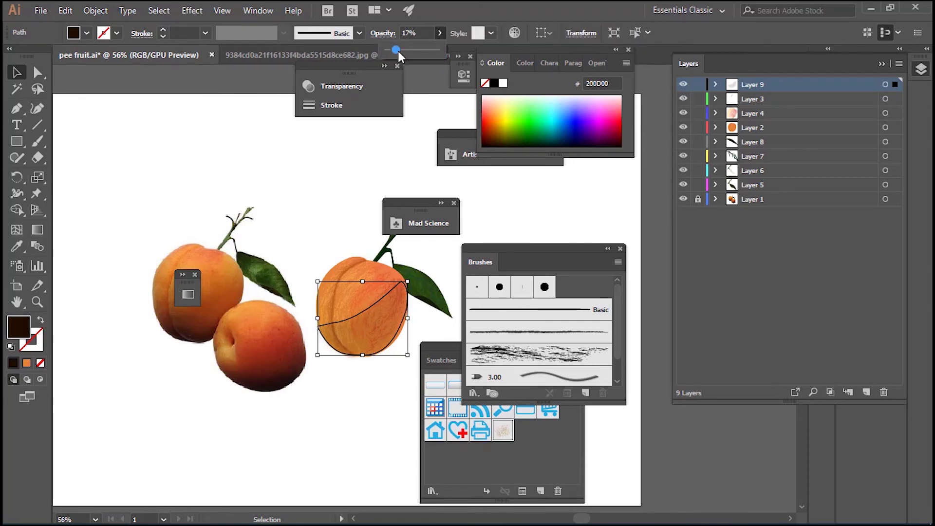
pyautogui.moveTo(400, 51); pyautogui.dragTo(403, 49)
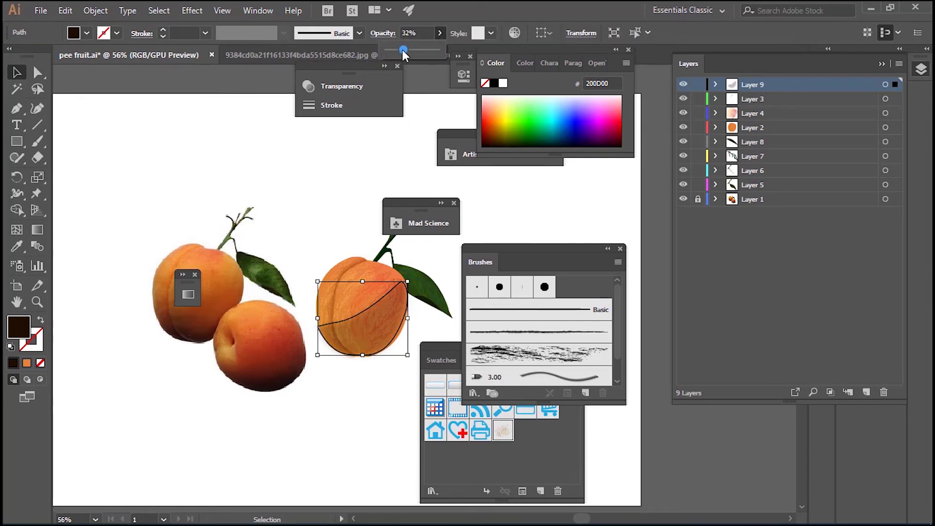
pyautogui.click(302, 184)
pyautogui.click(392, 343)
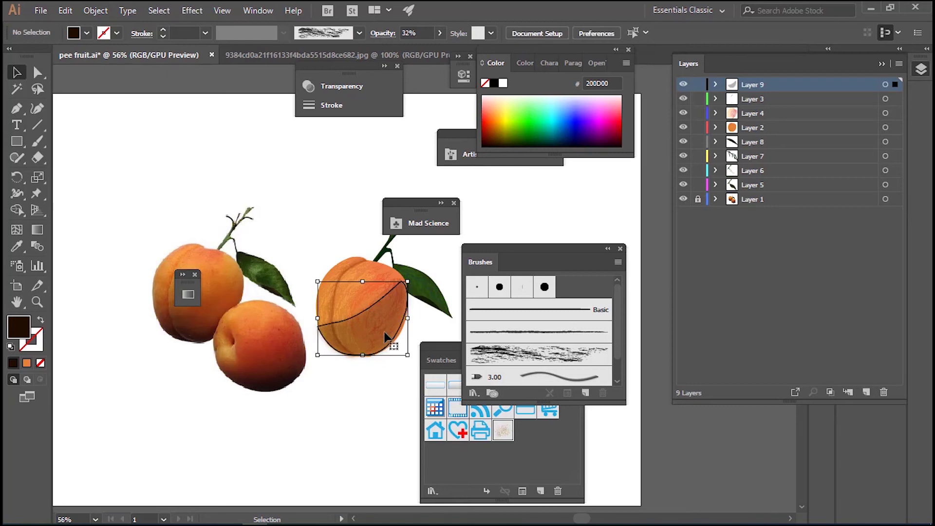
pyautogui.click(440, 33)
pyautogui.moveTo(402, 50); pyautogui.dragTo(436, 50)
pyautogui.press('a')
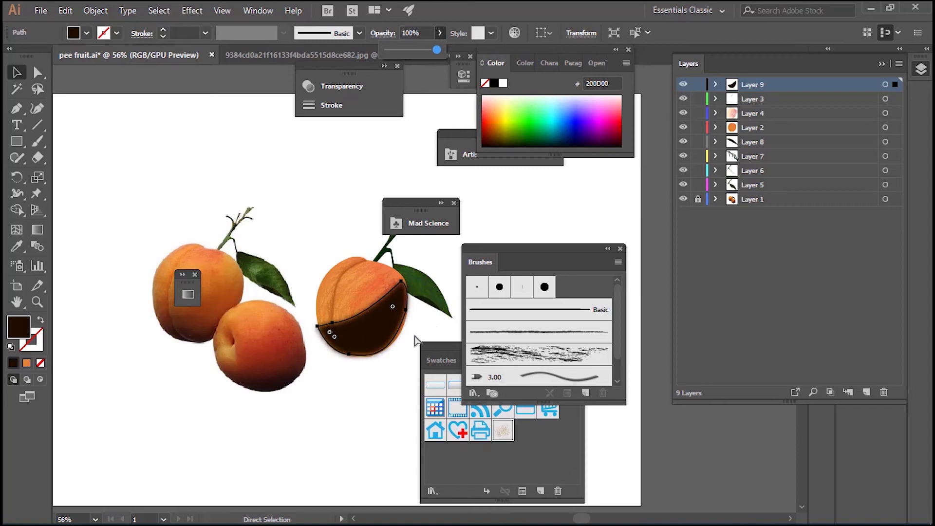
pyautogui.press('1')
pyautogui.press('v')
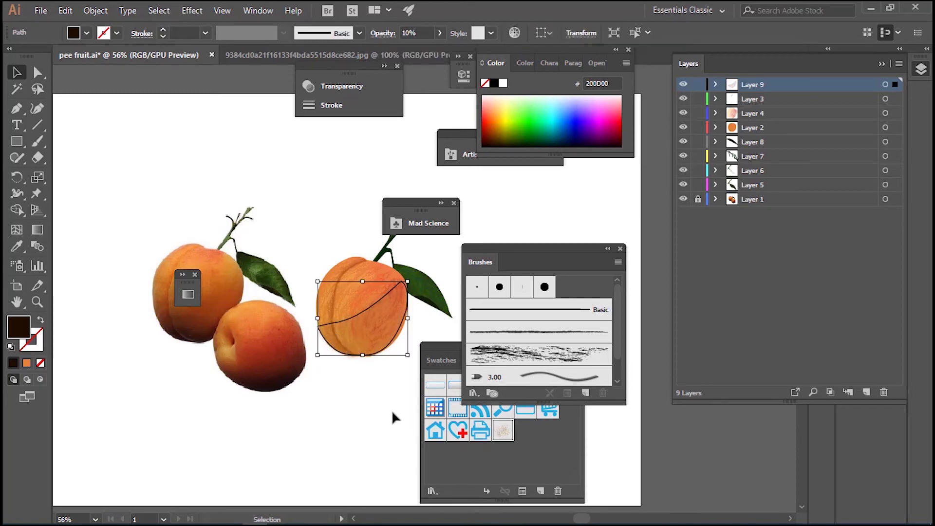
# Give the shape a linear gradient with dark brown on both stops.
pyautogui.click(187, 293)
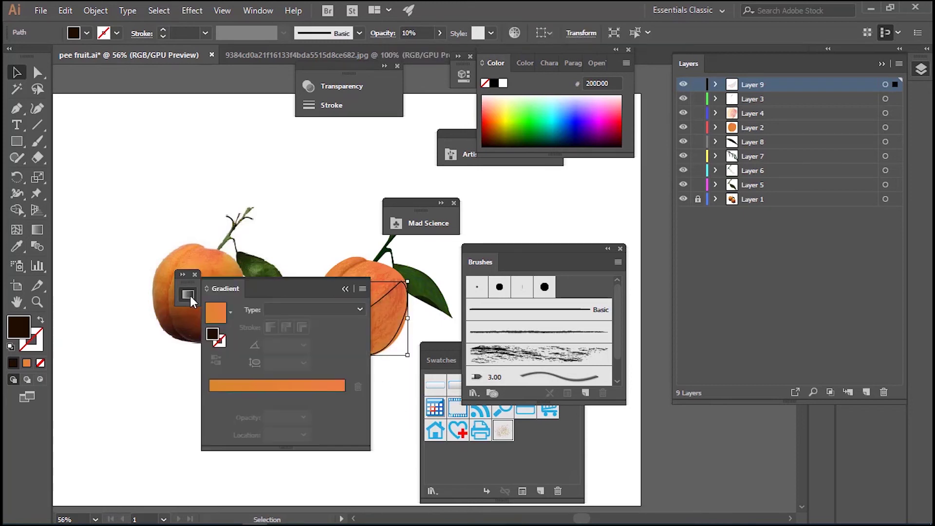
pyautogui.click(215, 392)
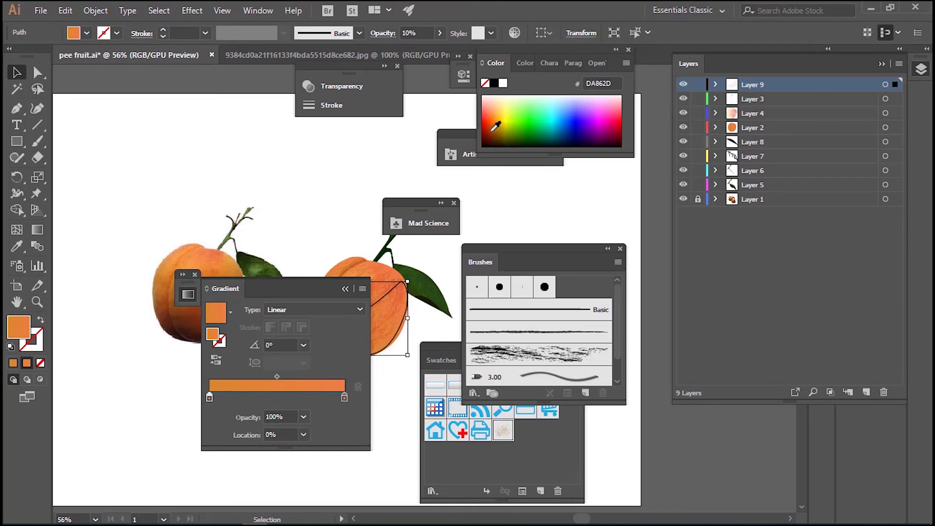
pyautogui.moveTo(493, 129); pyautogui.dragTo(488, 145)
pyautogui.click(344, 397)
pyautogui.click(490, 139)
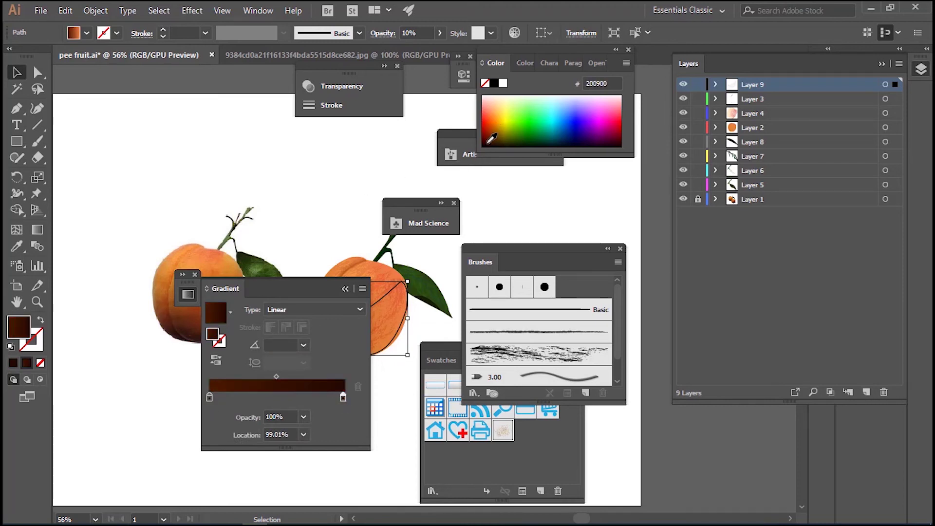
pyautogui.click(348, 292)
# Adjust the shading's opacity, review the result, and add new Layer 10.
pyautogui.click(440, 33)
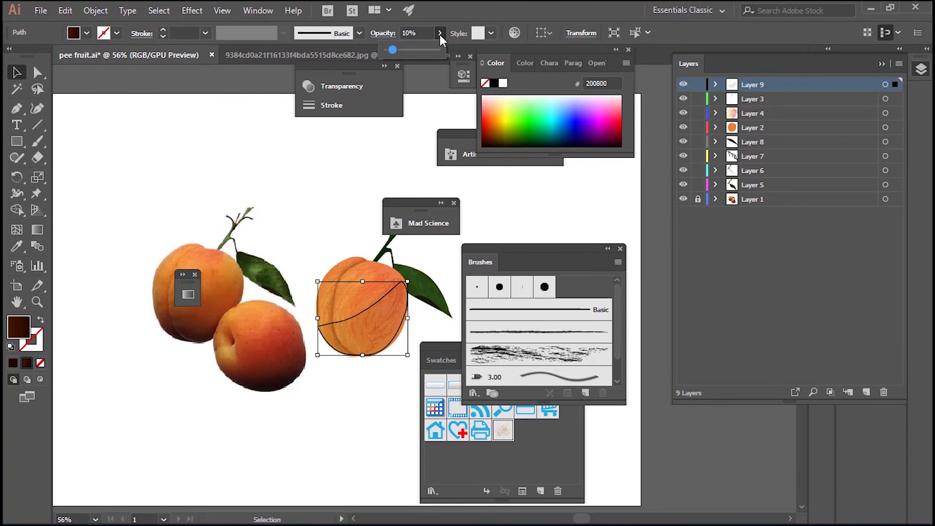
pyautogui.click(436, 50)
pyautogui.click(137, 124)
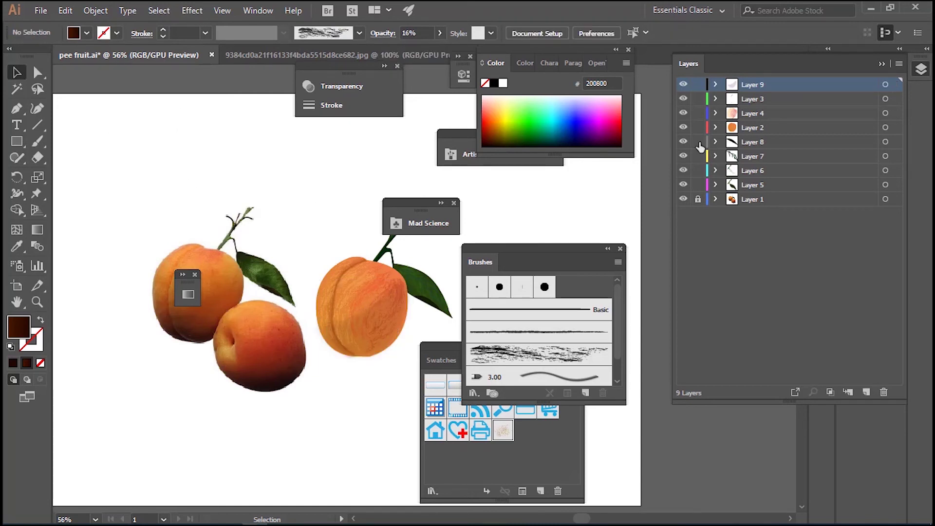
pyautogui.click(867, 393)
# Draw a closed Pen shadow shape around the right peach's lower half.
pyautogui.press('p')
pyautogui.click(324, 339)
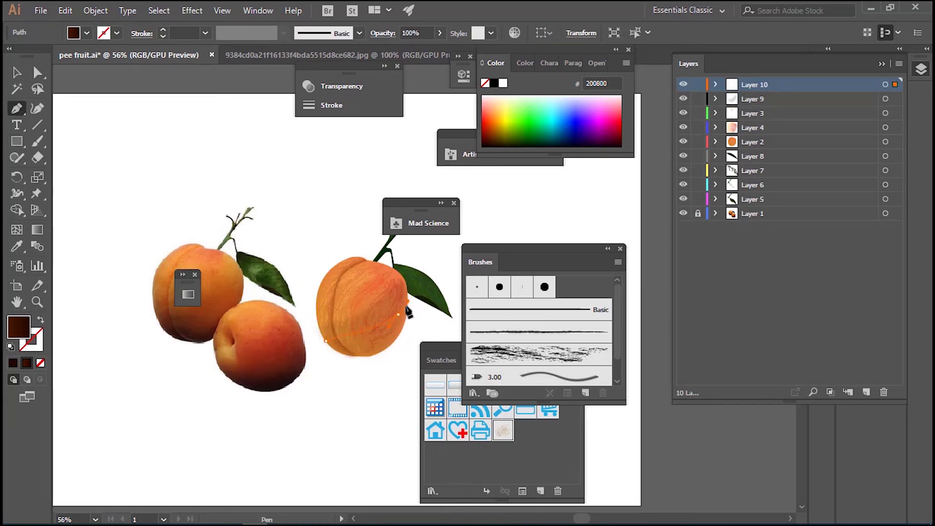
pyautogui.click(399, 317)
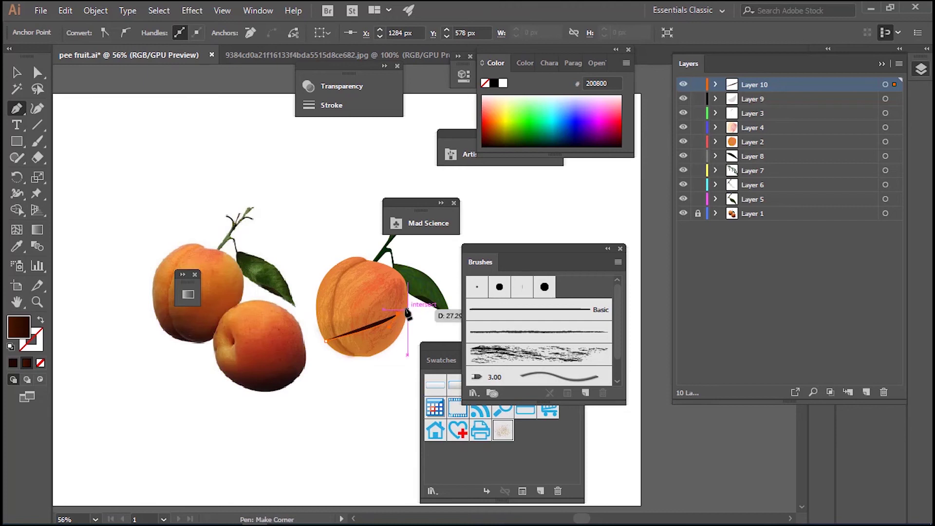
pyautogui.click(408, 306)
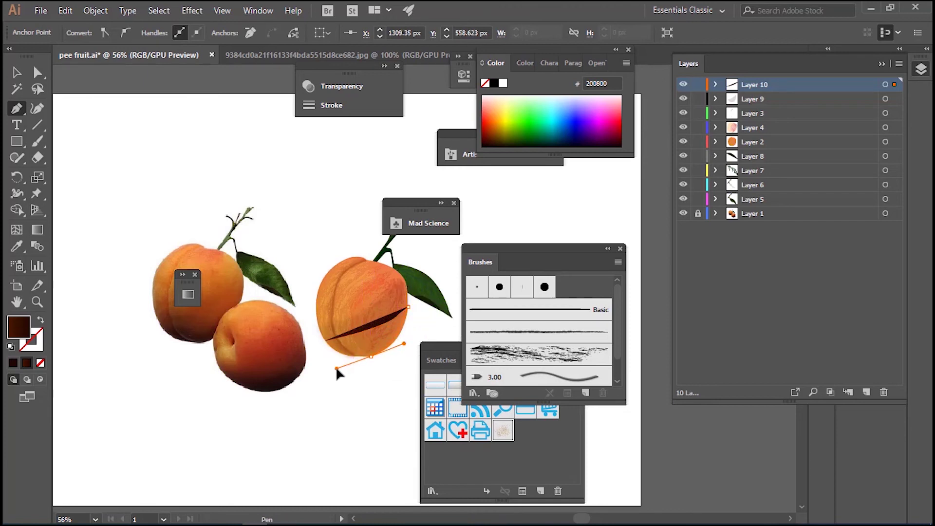
pyautogui.moveTo(341, 367); pyautogui.dragTo(335, 367)
pyautogui.click(371, 357)
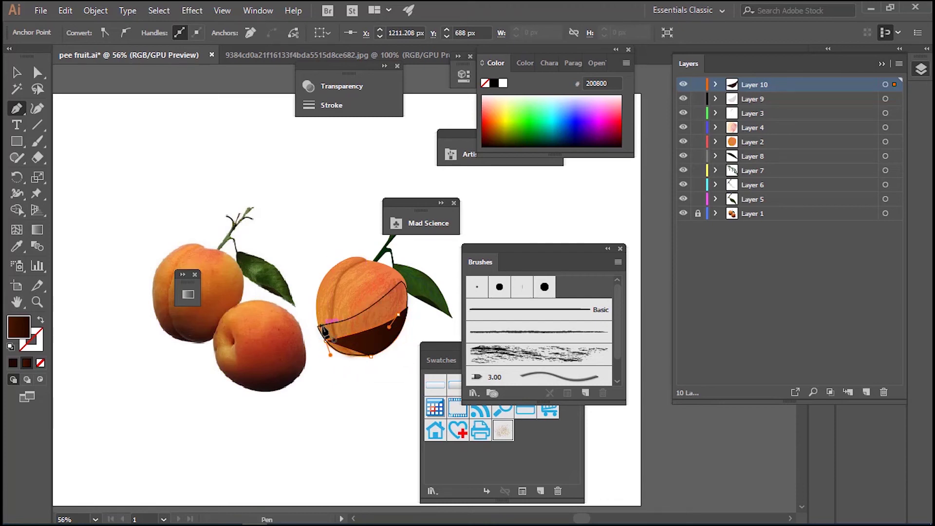
pyautogui.moveTo(324, 335); pyautogui.dragTo(332, 359)
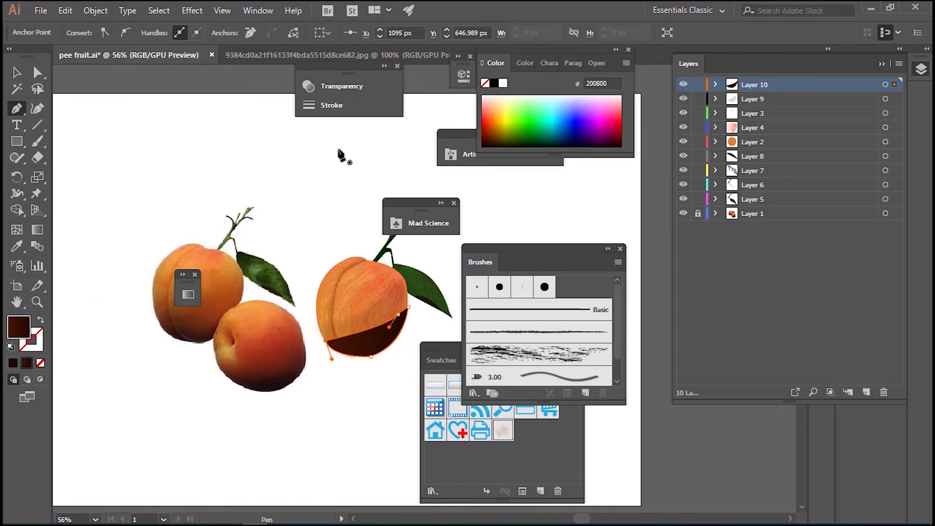
# Blur the shadow shape with a 15.1 pixel Gaussian Blur and reselect it.
pyautogui.click(194, 10)
pyautogui.moveTo(206, 238)
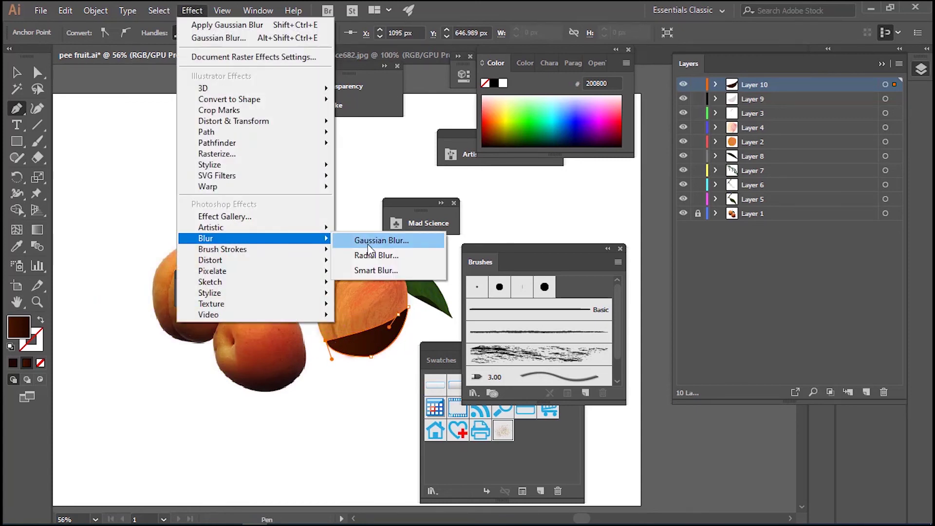
pyautogui.click(372, 241)
pyautogui.click(663, 205)
pyautogui.moveTo(714, 174); pyautogui.dragTo(720, 174)
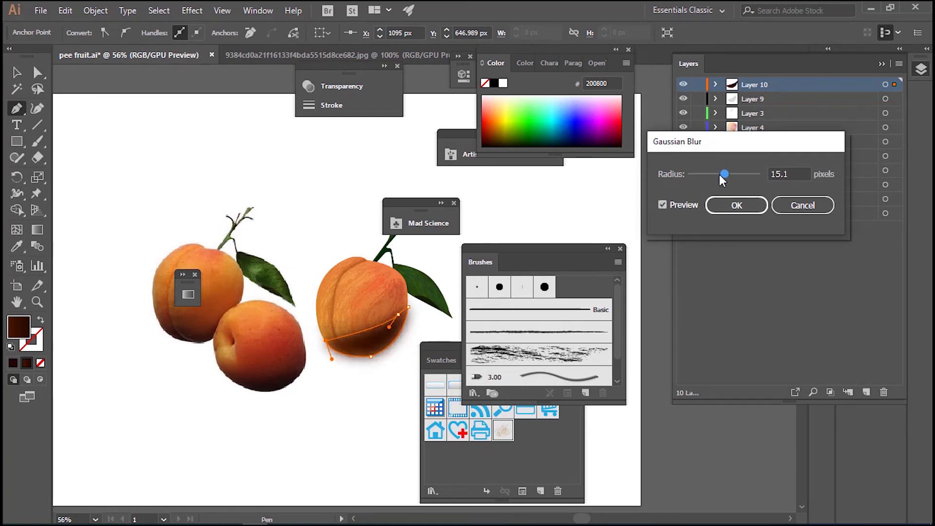
pyautogui.click(718, 206)
pyautogui.press('v')
pyautogui.click(146, 154)
pyautogui.click(362, 358)
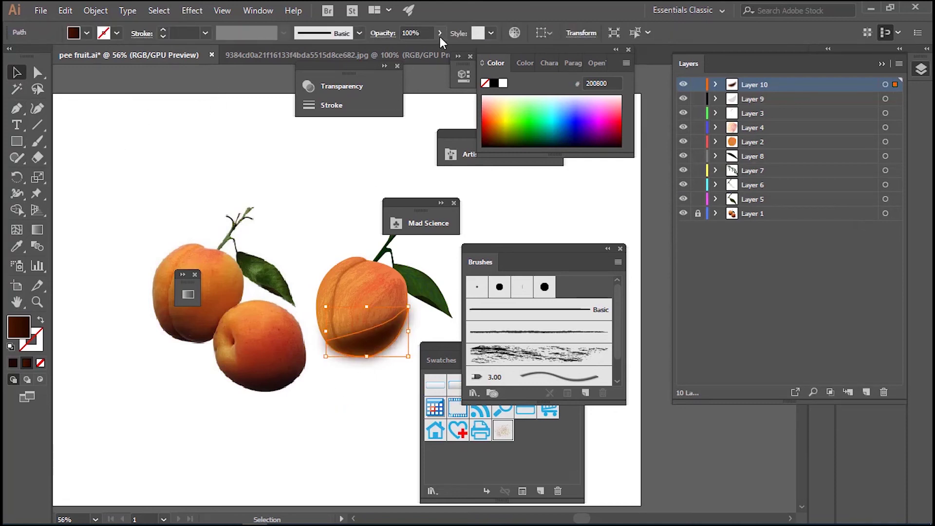
# Finish the shadow's opacity and delete the reference peaches layer.
pyautogui.click(377, 428)
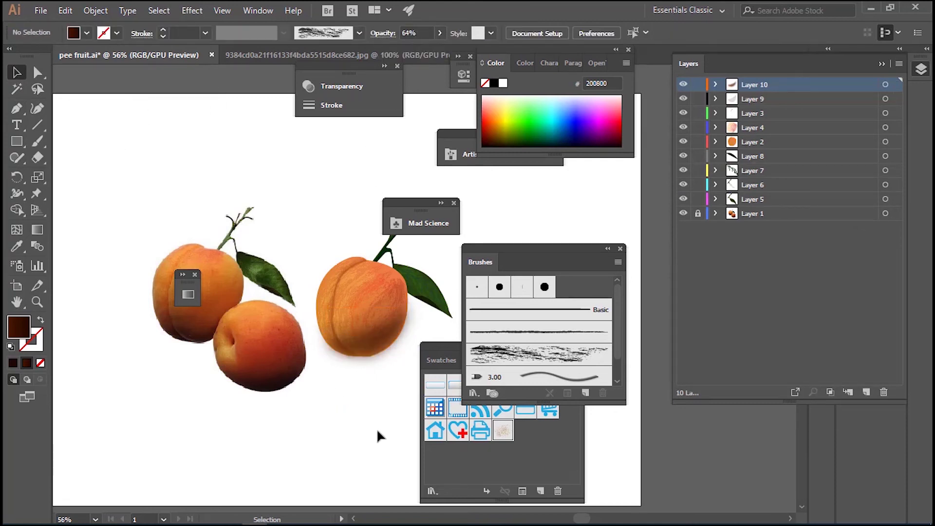
pyautogui.moveTo(375, 412)
pyautogui.mouseDown()
pyautogui.moveTo(336, 403)
pyautogui.moveTo(345, 390)
pyautogui.mouseUp()
pyautogui.click(684, 213)
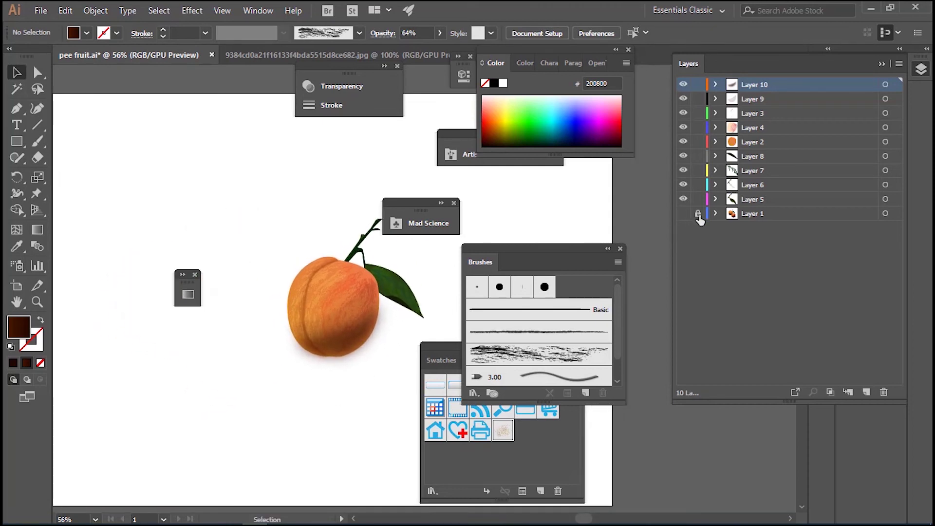
pyautogui.click(779, 214)
pyautogui.click(882, 392)
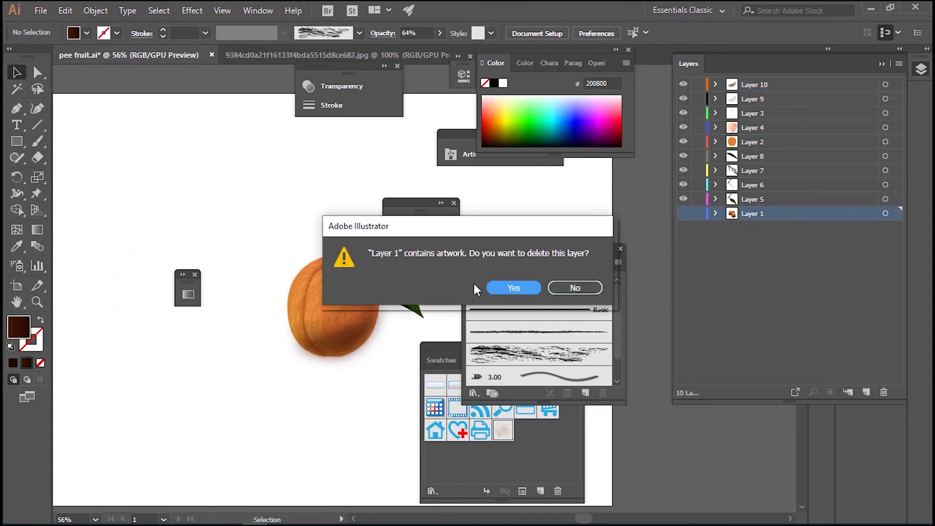
pyautogui.click(505, 287)
# Select all the peach artwork layers and move the drawing slightly left.
pyautogui.hotkey('ctrl', '0')
pyautogui.hotkey('ctrl', '-')
pyautogui.hotkey('ctrl', '-')
pyautogui.hotkey('ctrl', '-')
pyautogui.hotkey('ctrl', '-')
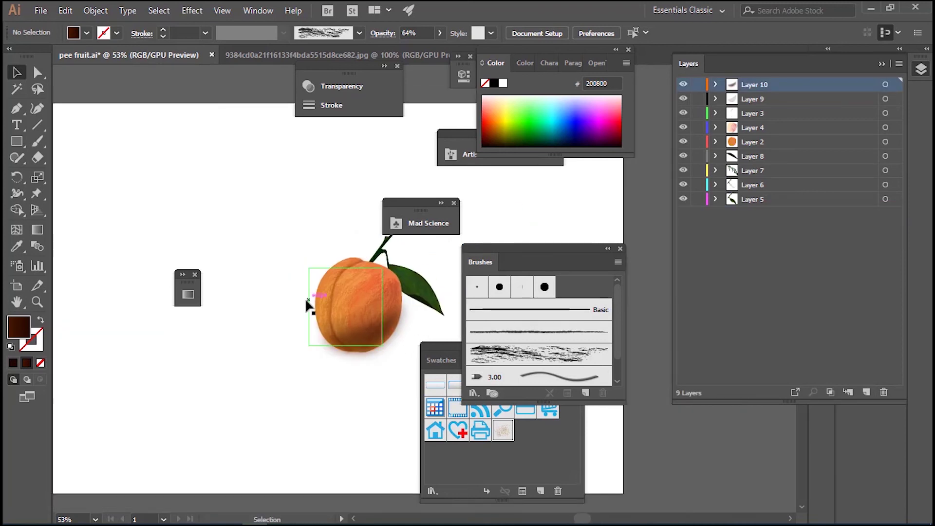
pyautogui.hotkey('ctrl', '-')
pyautogui.moveTo(358, 292)
pyautogui.mouseDown()
pyautogui.moveTo(302, 281)
pyautogui.moveTo(369, 312)
pyautogui.mouseUp()
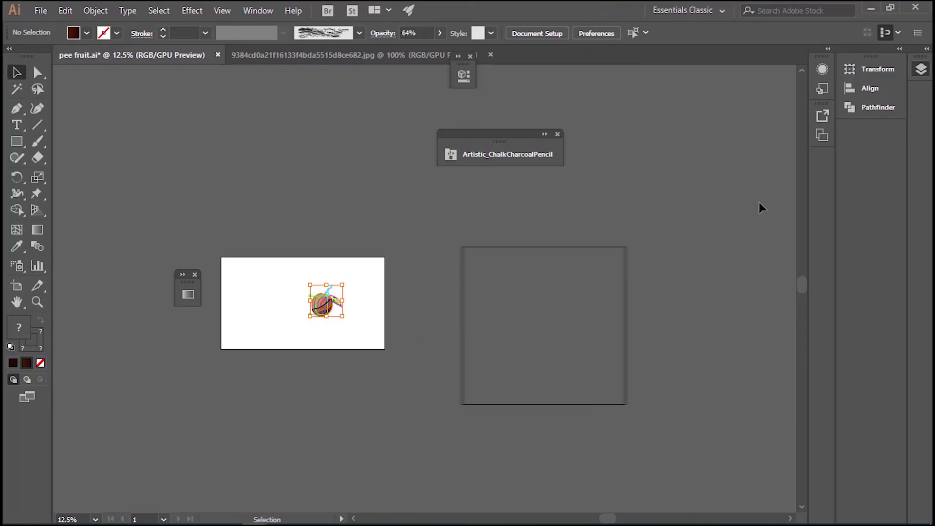
pyautogui.keyDown('shift'); pyautogui.click(777, 197); pyautogui.keyUp('shift')
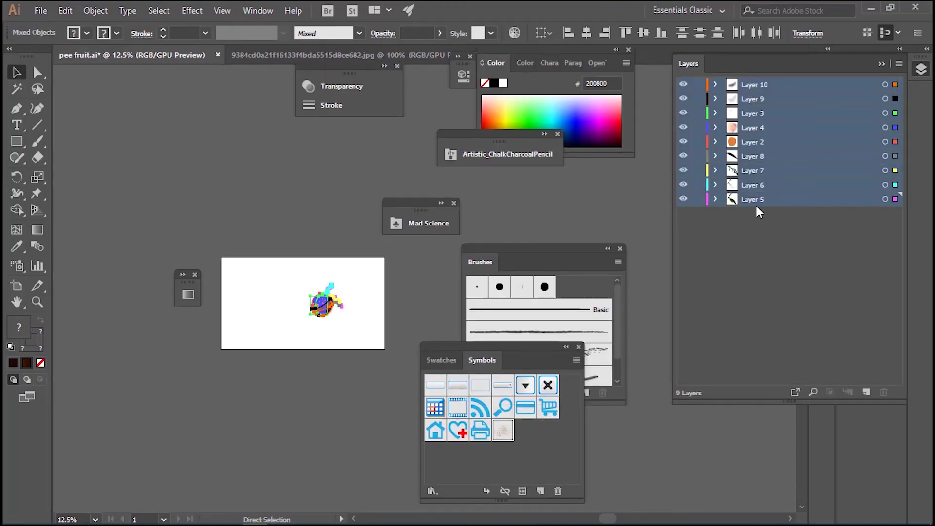
pyautogui.click(796, 308)
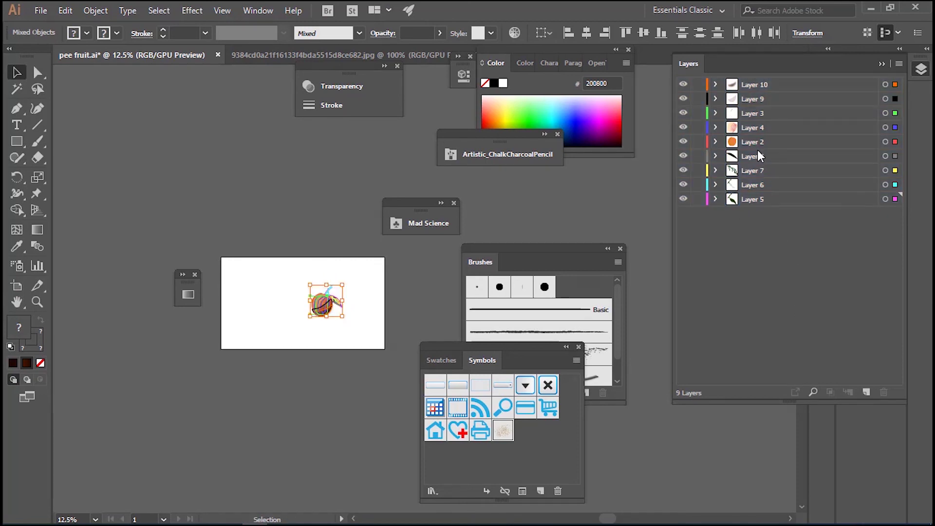
pyautogui.moveTo(321, 306)
pyautogui.mouseDown()
pyautogui.moveTo(303, 308)
pyautogui.moveTo(339, 273)
pyautogui.mouseUp()
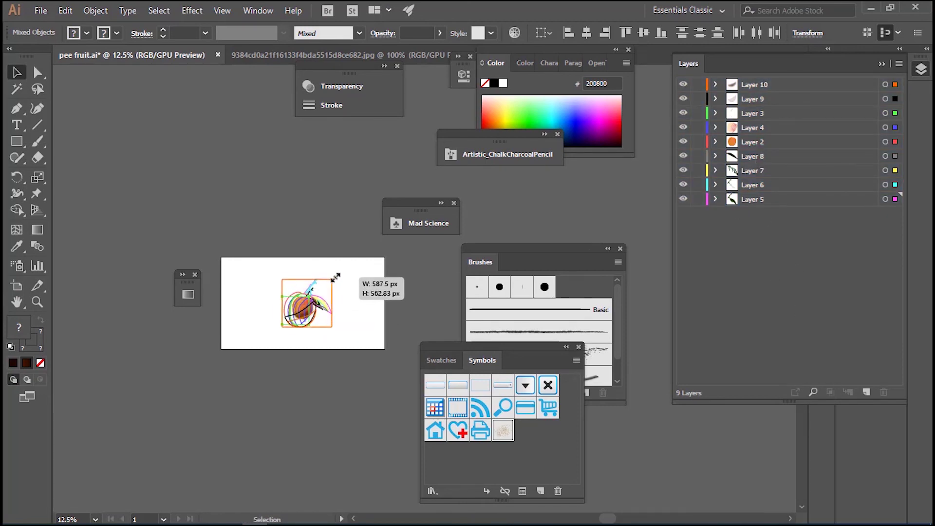
pyautogui.click(345, 249)
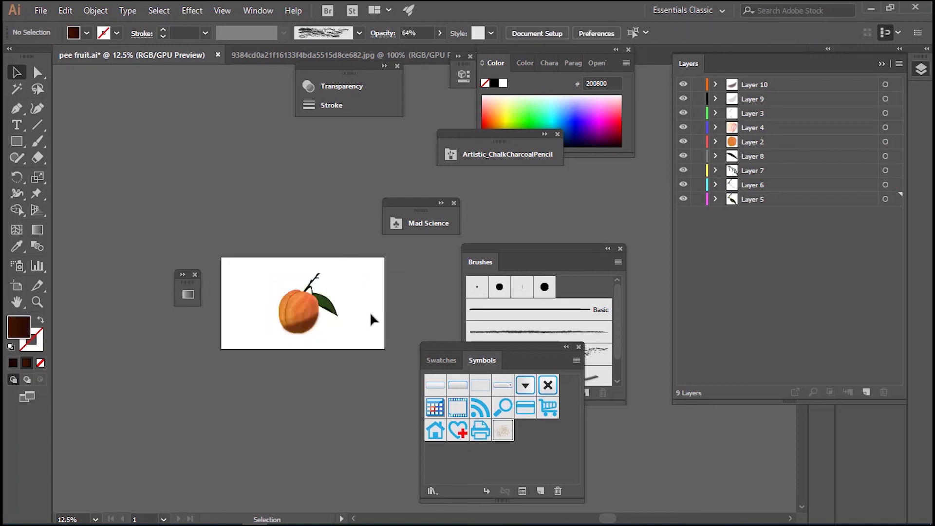
pyautogui.scroll(3, 373, 311)
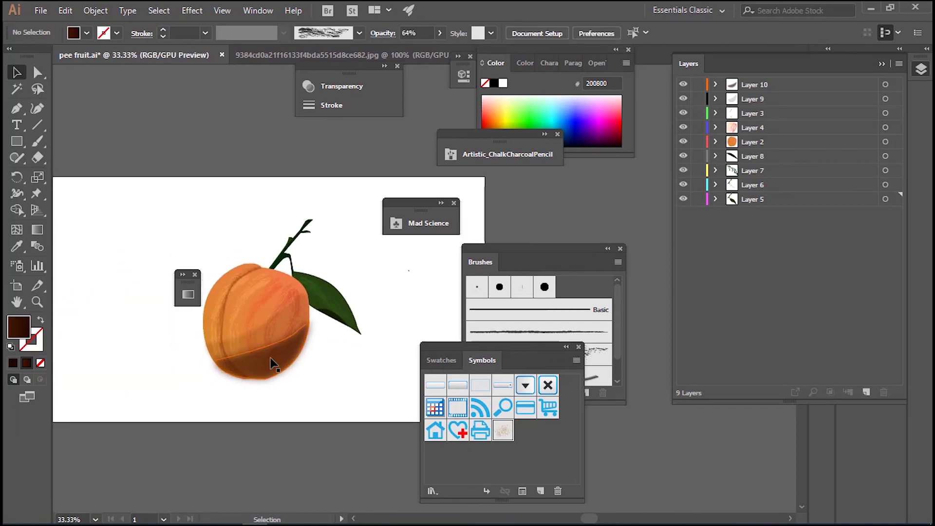
# Nudge the lower shading shape and curved shading path right, setting the curved path to 32% opacity.
pyautogui.click(275, 363)
pyautogui.moveTo(278, 365); pyautogui.dragTo(283, 365)
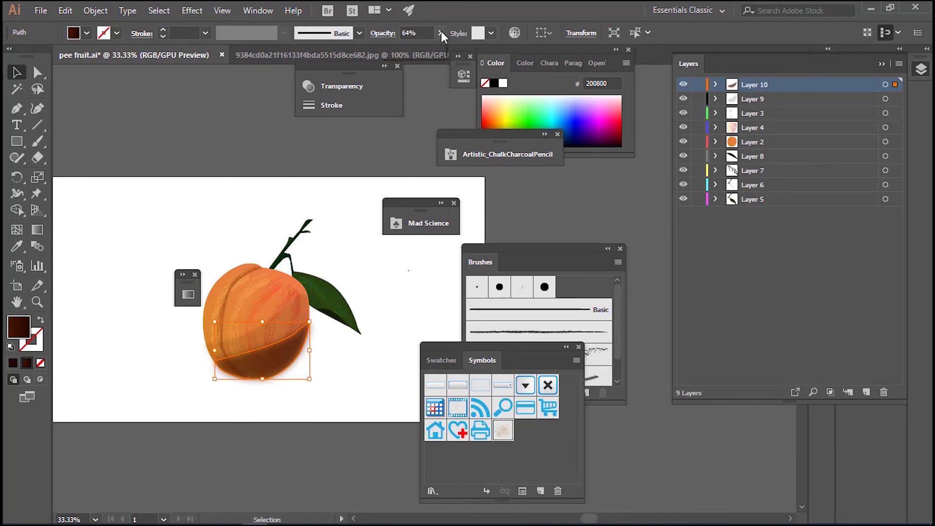
pyautogui.moveTo(411, 52); pyautogui.dragTo(408, 51)
pyautogui.click(240, 186)
pyautogui.click(288, 319)
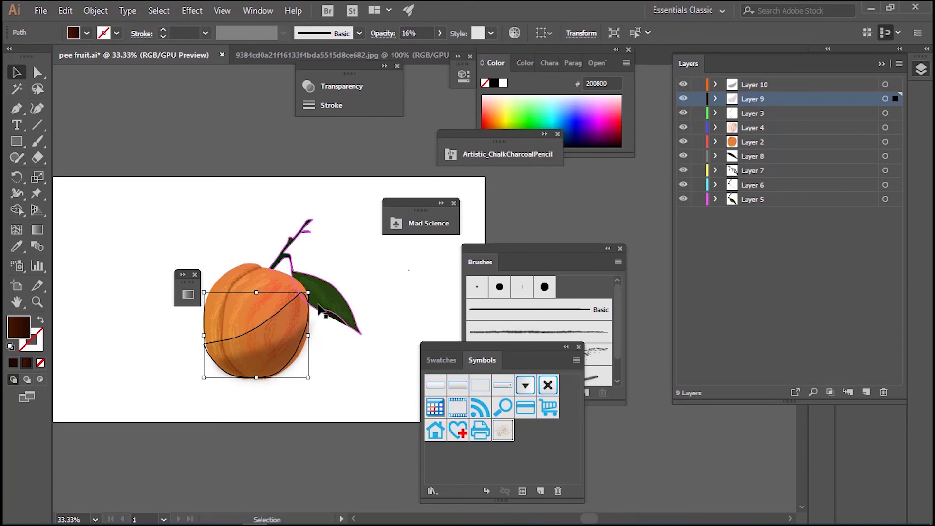
pyautogui.press('Right')
pyautogui.press('Right')
pyautogui.press('Right')
pyautogui.press('Right')
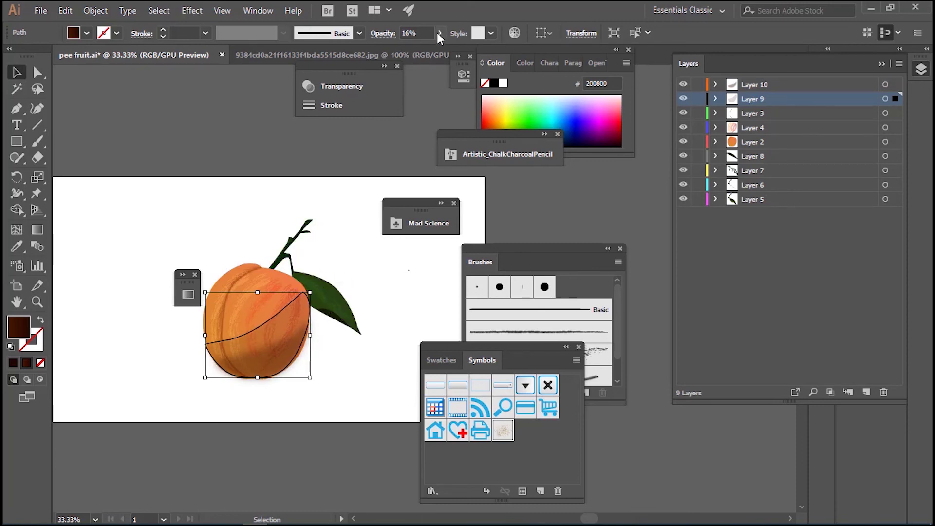
pyautogui.moveTo(399, 49); pyautogui.dragTo(405, 52)
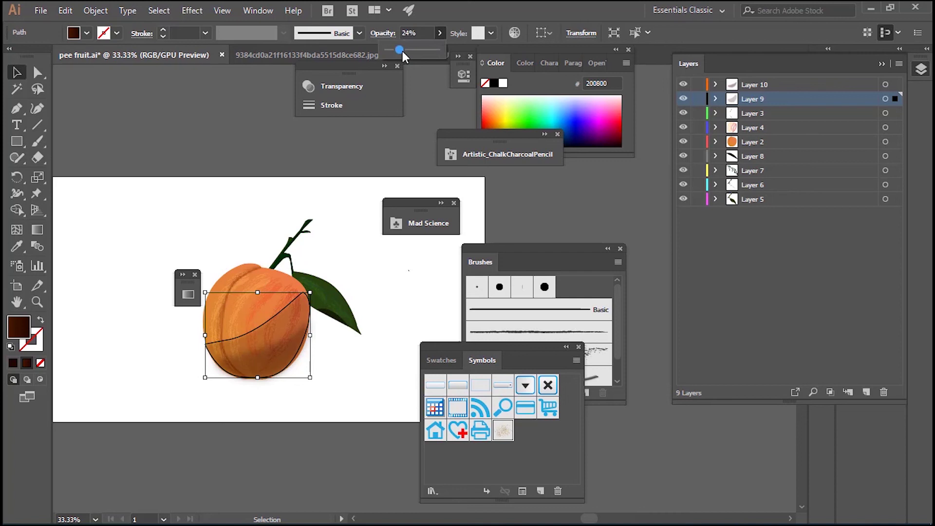
pyautogui.click(244, 188)
# Nudge another shading path right at 20% opacity, then add a layer above Layer 5.
pyautogui.click(273, 324)
pyautogui.press('Right')
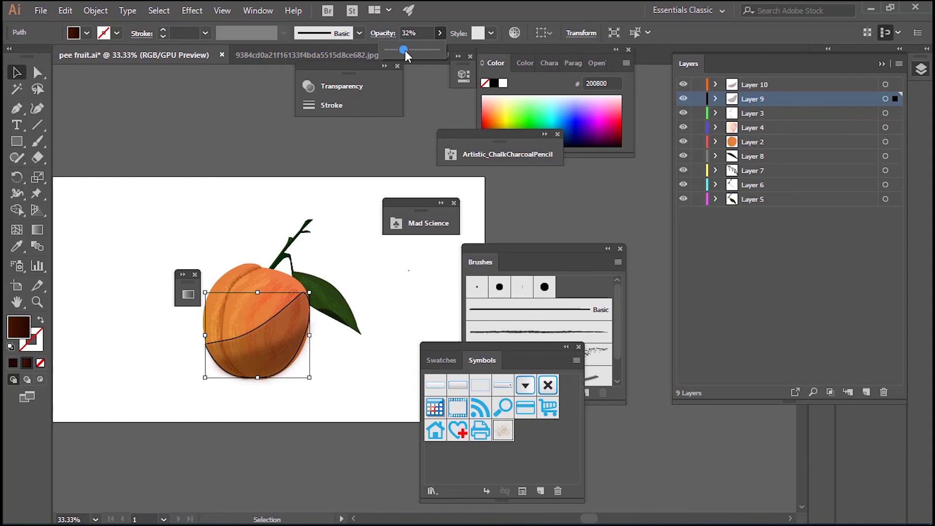
pyautogui.moveTo(396, 50); pyautogui.dragTo(395, 49)
pyautogui.click(389, 141)
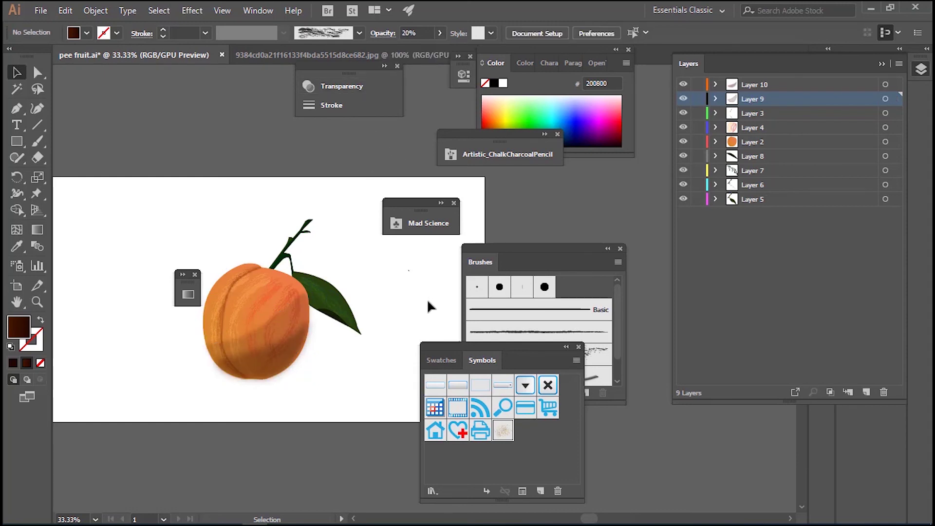
pyautogui.click(773, 201)
pyautogui.click(866, 392)
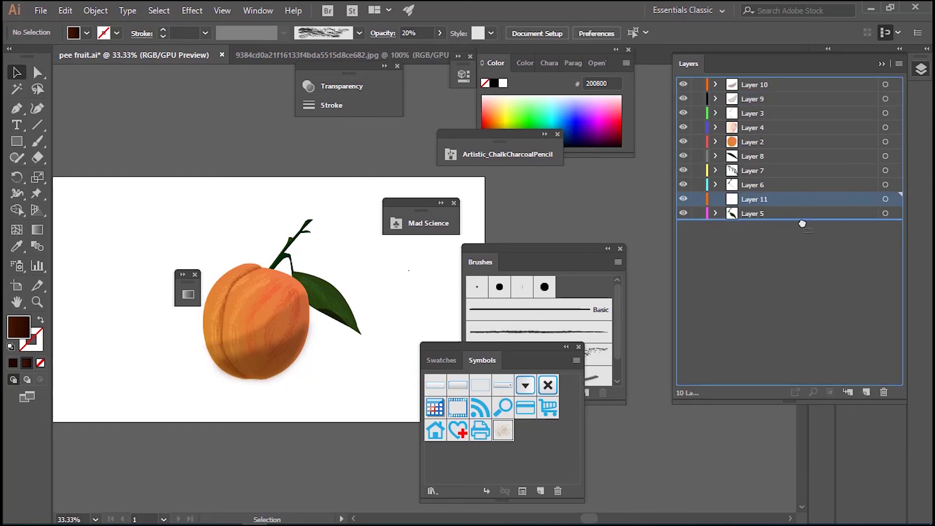
# Draw an artboard-sized background rectangle with a radial gradient fill.
pyautogui.hotkey('ctrl', '-')
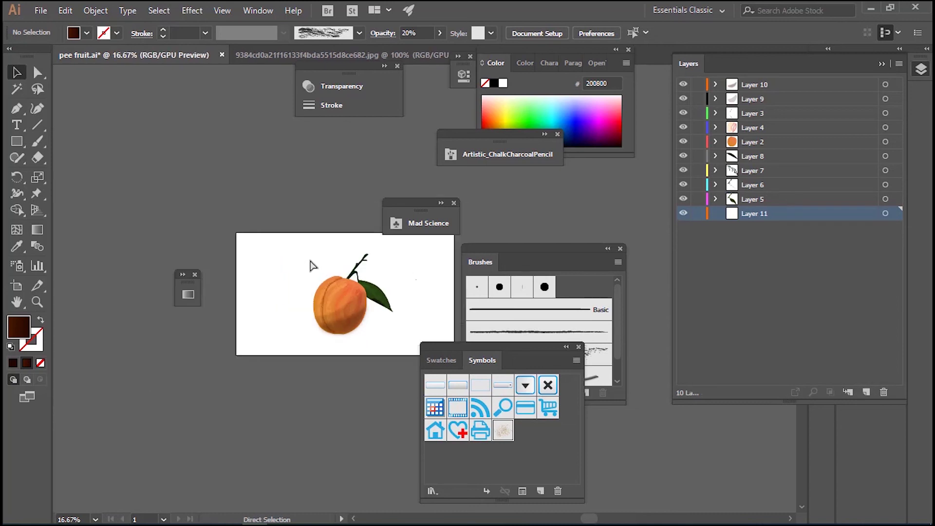
pyautogui.click(16, 141)
pyautogui.moveTo(237, 233); pyautogui.dragTo(454, 355)
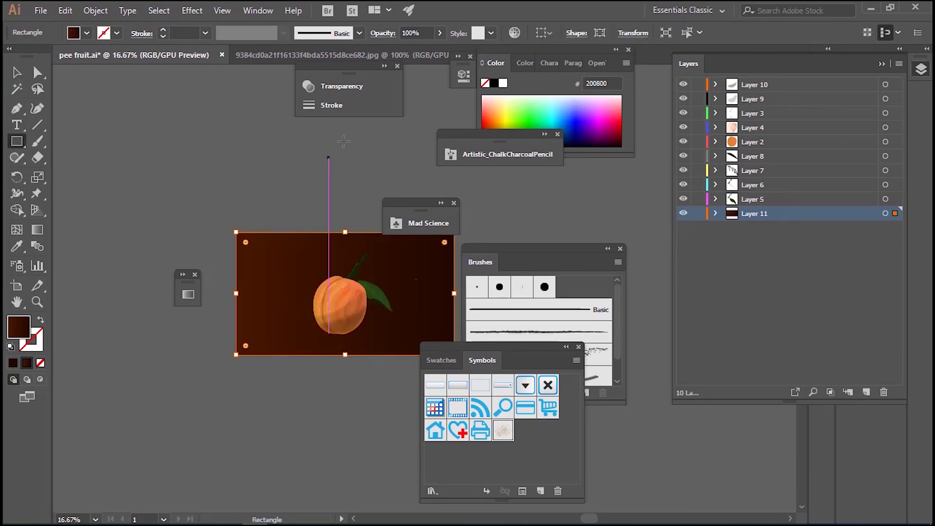
pyautogui.click(255, 10)
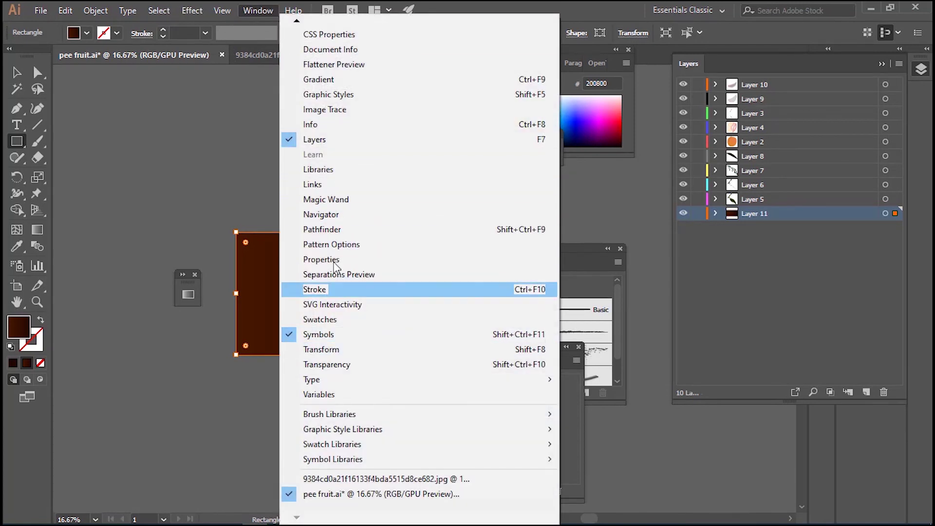
pyautogui.click(319, 79)
pyautogui.moveTo(282, 296); pyautogui.dragTo(636, 188)
pyautogui.click(636, 190)
pyautogui.click(642, 218)
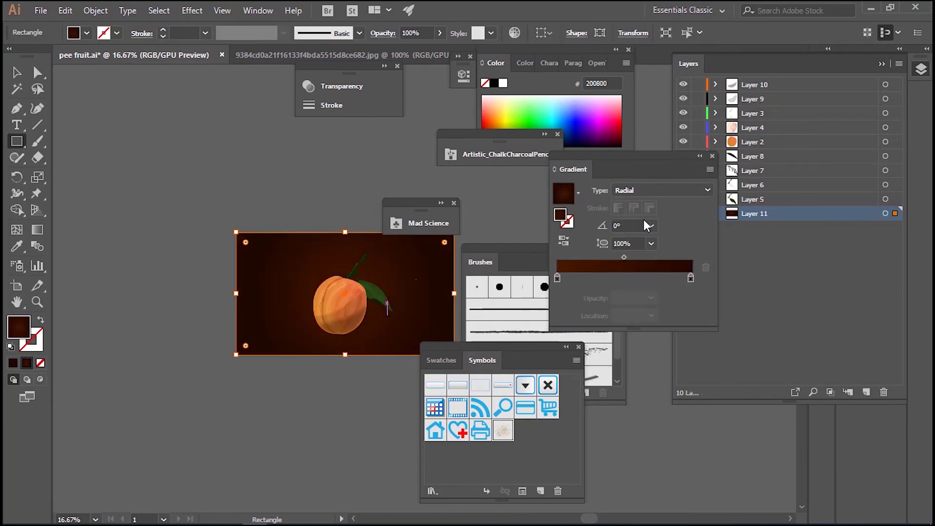
pyautogui.click(700, 156)
pyautogui.press('v')
pyautogui.hotkey('ctrl', 'shift', 'a')
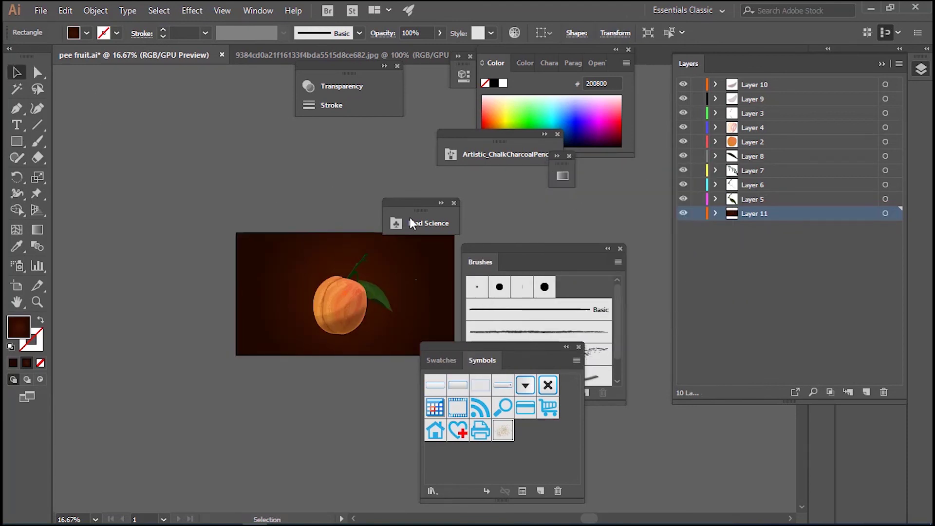
# Fade the curved shading path to 12% opacity and add a layer above Layer 11.
pyautogui.click(346, 306)
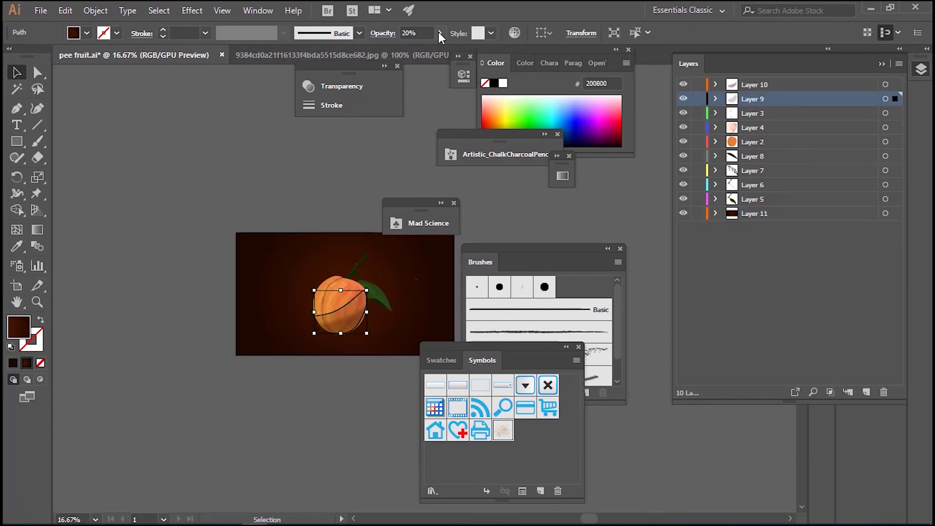
pyautogui.moveTo(390, 51); pyautogui.dragTo(390, 51)
pyautogui.click(276, 182)
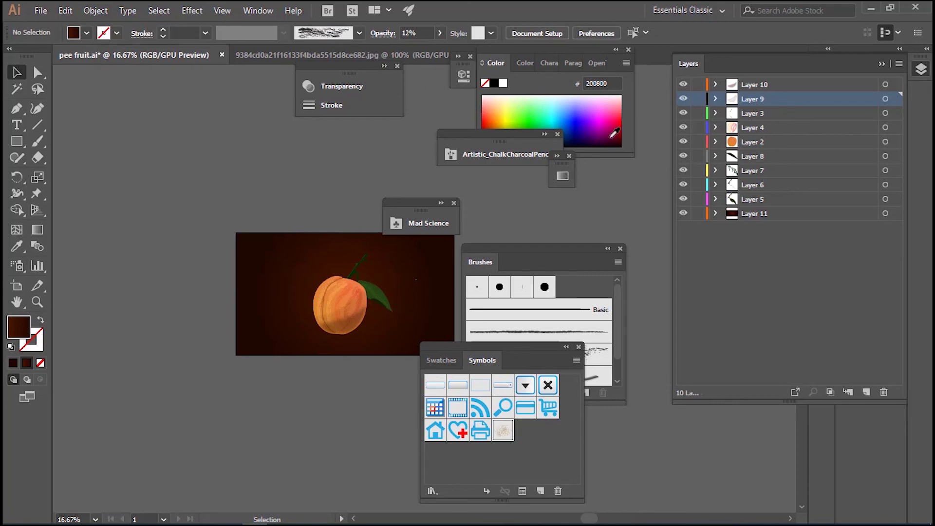
pyautogui.click(778, 217)
pyautogui.click(867, 393)
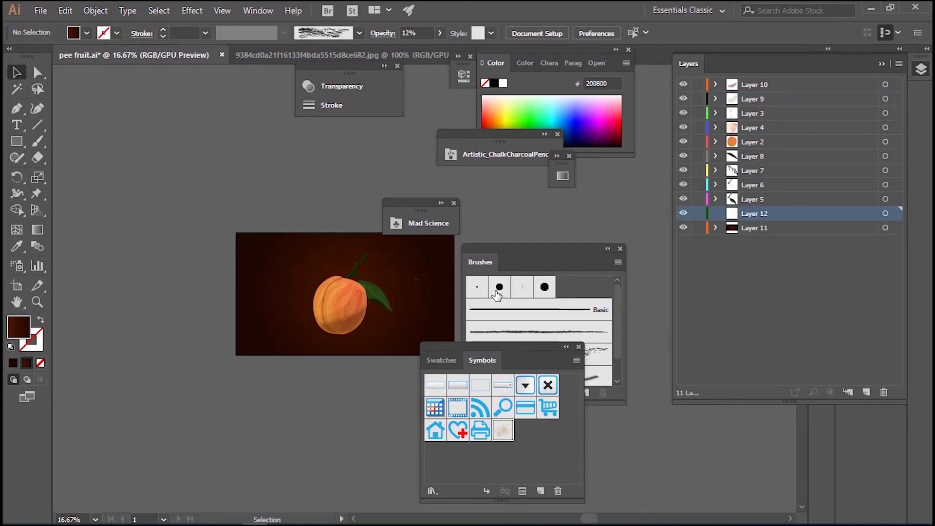
# Draw a flat ellipse beneath the peach for its cast shadow.
pyautogui.click(16, 144)
pyautogui.click(78, 174)
pyautogui.moveTo(310, 330); pyautogui.dragTo(370, 345)
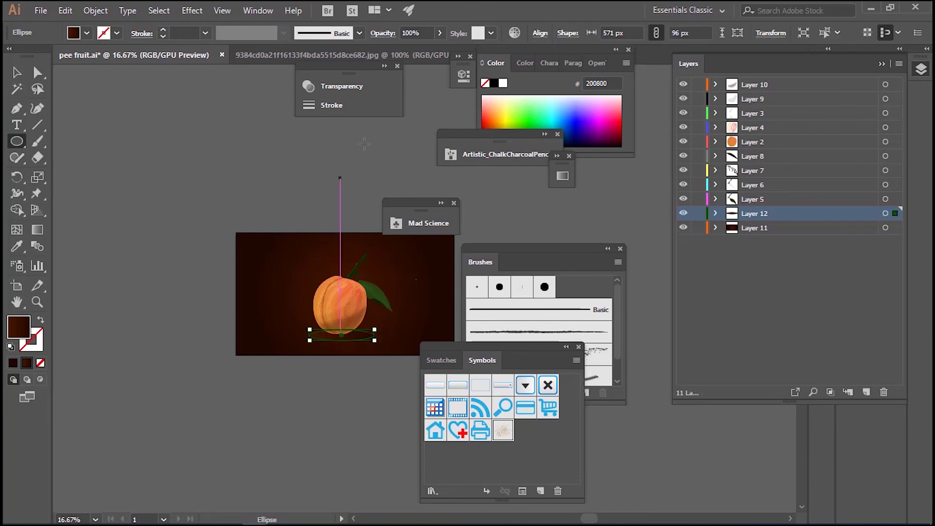
# Give the shadow ellipse a radial gradient fill, moving the right stop inward.
pyautogui.click(563, 176)
pyautogui.click(460, 191)
pyautogui.click(460, 217)
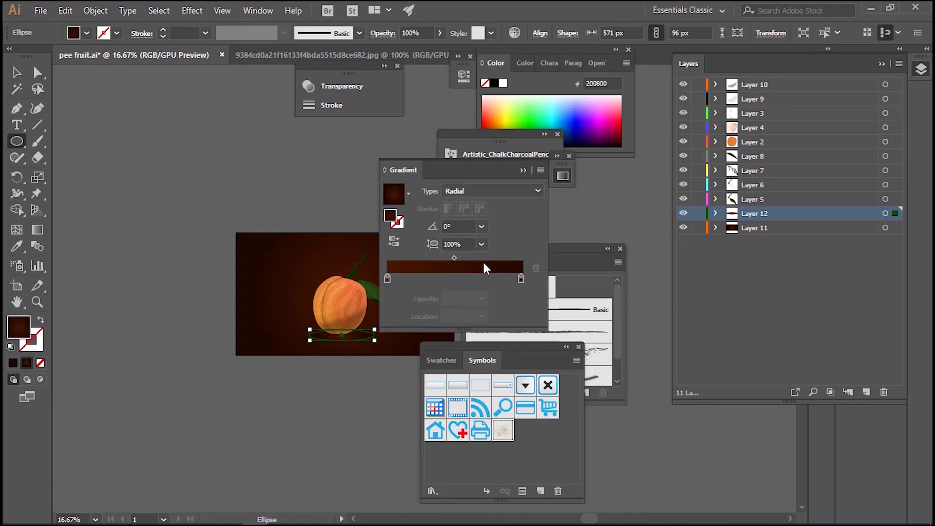
pyautogui.moveTo(521, 278); pyautogui.dragTo(490, 280)
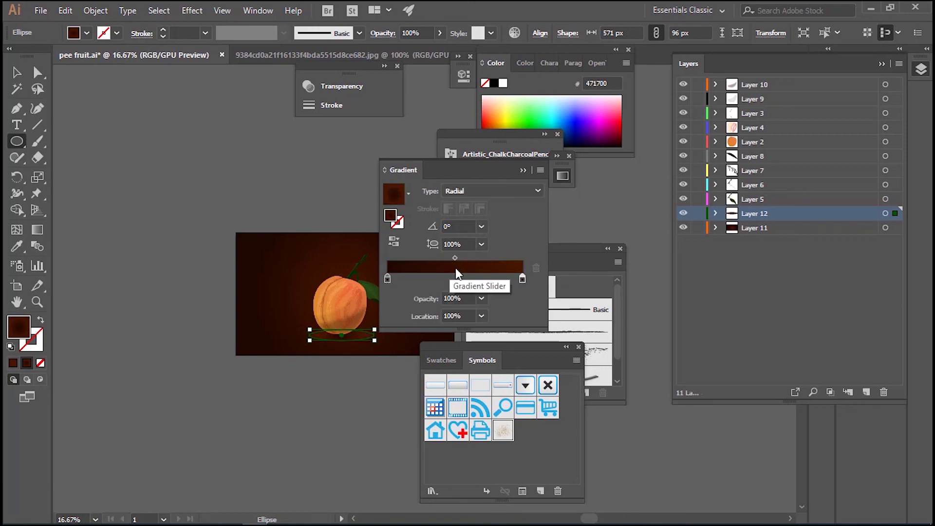
pyautogui.click(523, 170)
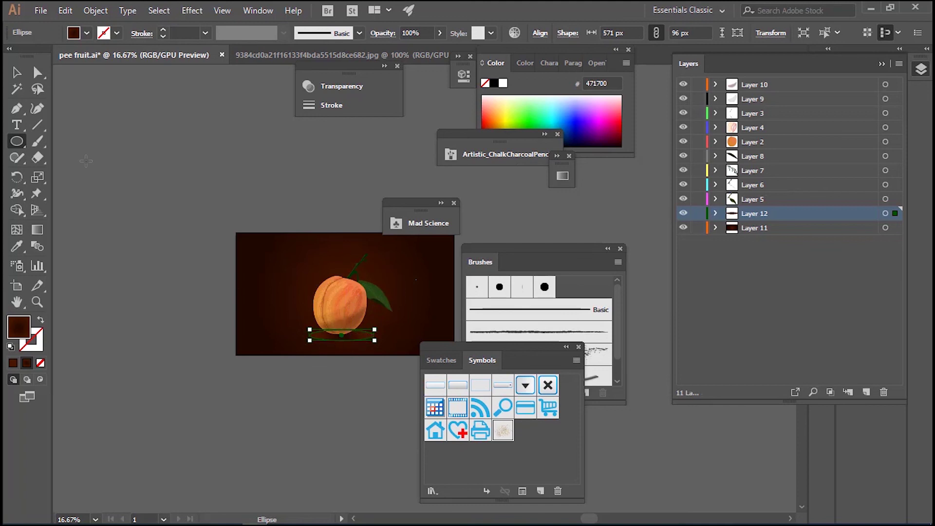
# Zoom in on the shadow ellipse and make the outer gradient stop fully transparent.
pyautogui.click(19, 73)
pyautogui.hotkey('ctrl', '=')
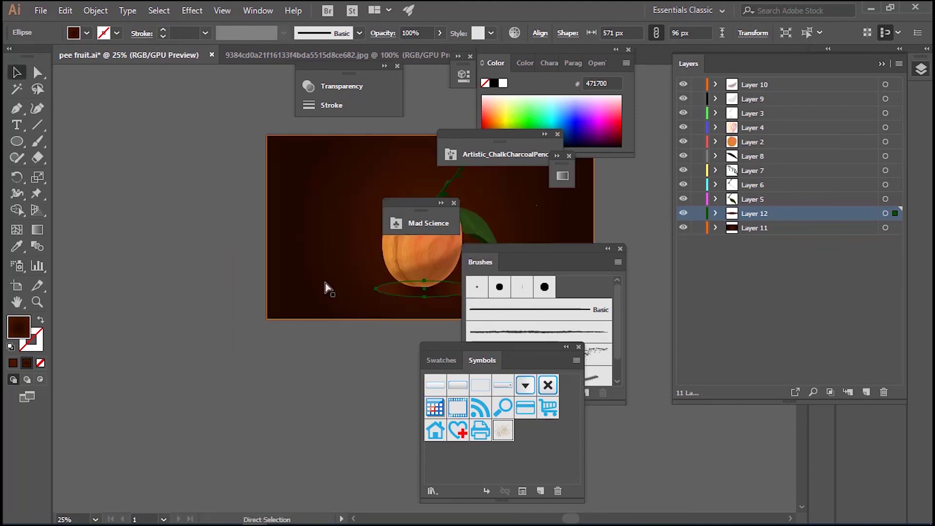
pyautogui.hotkey('ctrl', '=')
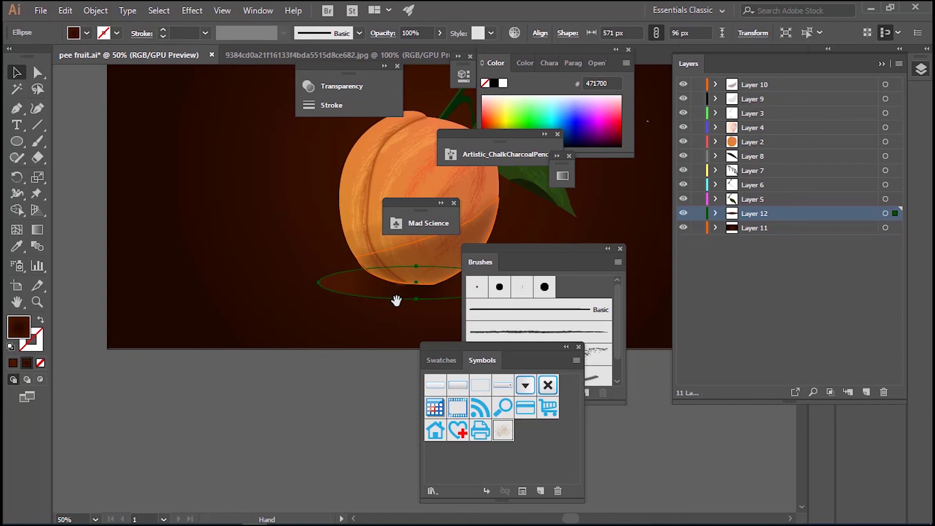
pyautogui.moveTo(396, 300); pyautogui.dragTo(341, 322)
pyautogui.click(563, 175)
pyautogui.click(481, 299)
pyautogui.click(494, 312)
pyautogui.click(523, 170)
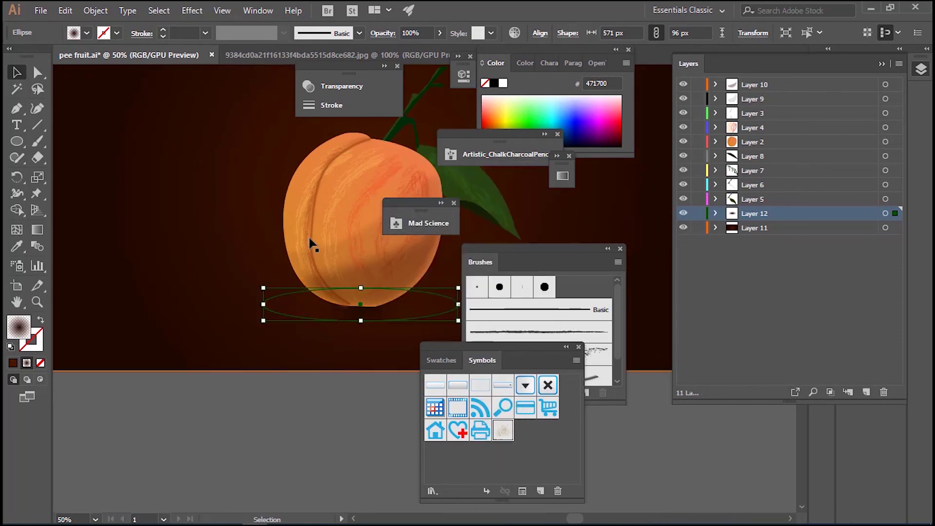
# Move the dark left gradient stop toward the centre of the ellipse.
pyautogui.click(562, 176)
pyautogui.click(393, 280)
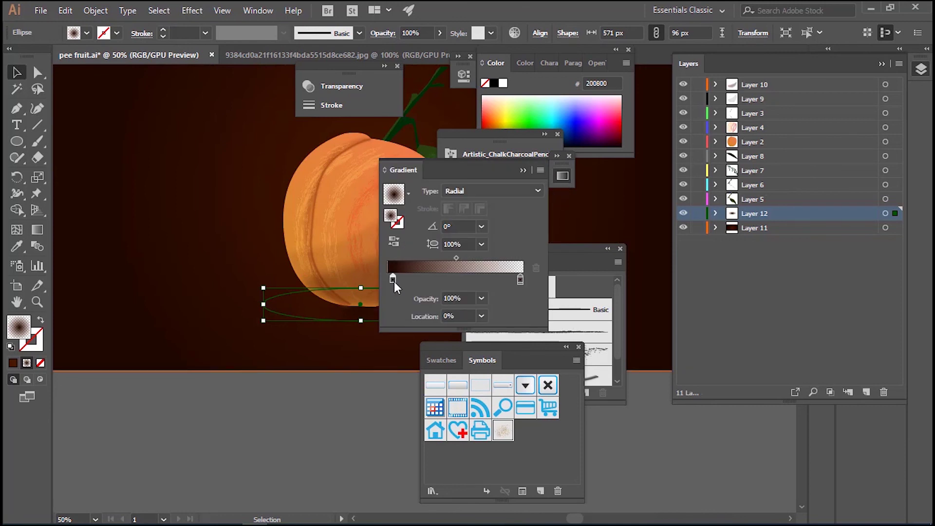
pyautogui.moveTo(394, 280); pyautogui.dragTo(424, 279)
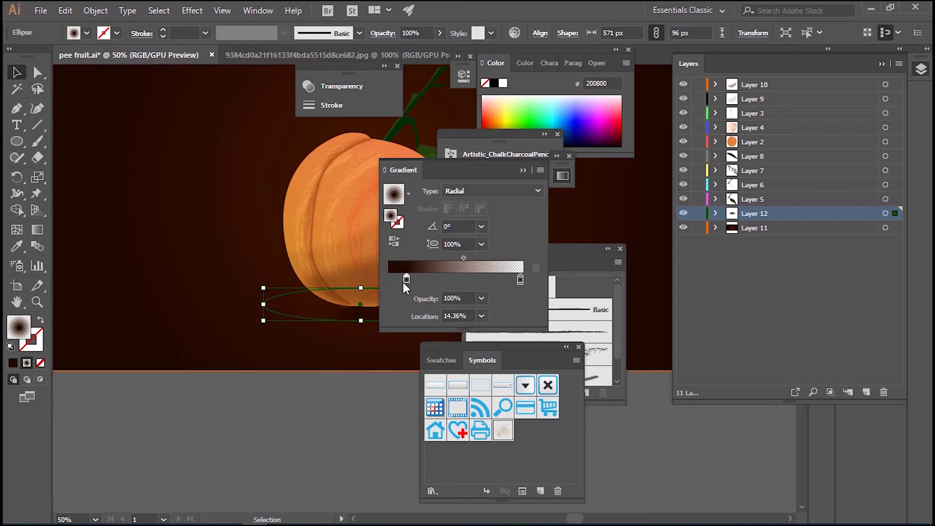
pyautogui.click(523, 170)
# Stretch the shadow ellipse outward on both sides to about 1024 px wide.
pyautogui.moveTo(263, 303); pyautogui.dragTo(228, 304)
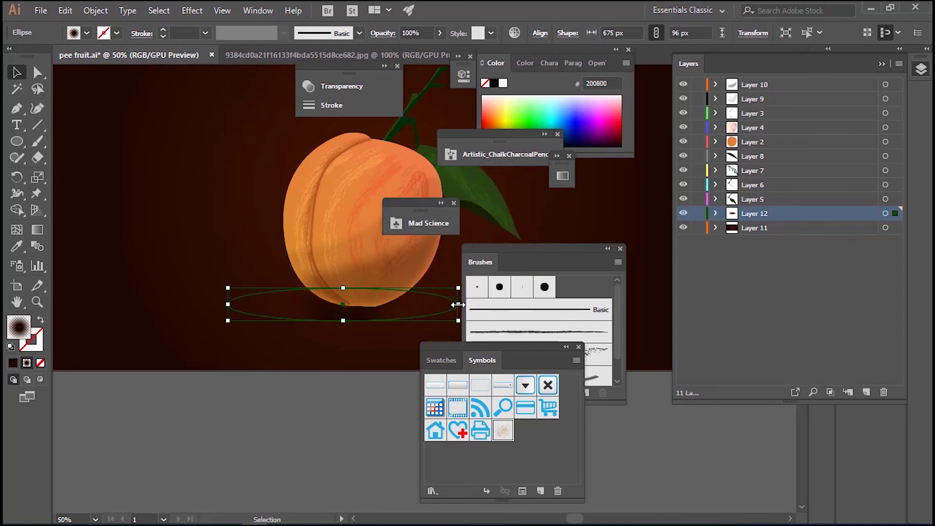
pyautogui.moveTo(458, 304); pyautogui.dragTo(520, 305)
pyautogui.moveTo(225, 305); pyautogui.dragTo(173, 304)
# Apply a Gaussian Blur with a lowered radius to the shadow, then deselect.
pyautogui.click(192, 10)
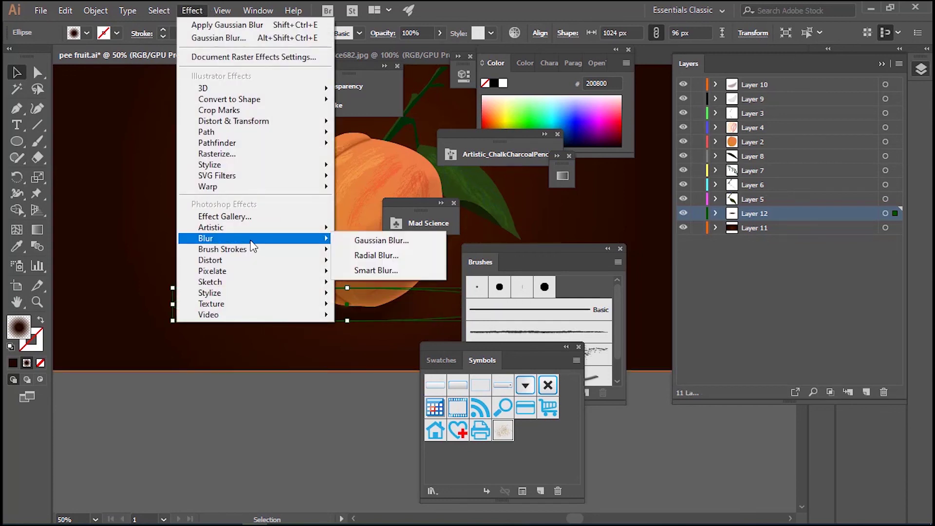
pyautogui.click(381, 240)
pyautogui.click(711, 174)
pyautogui.click(718, 205)
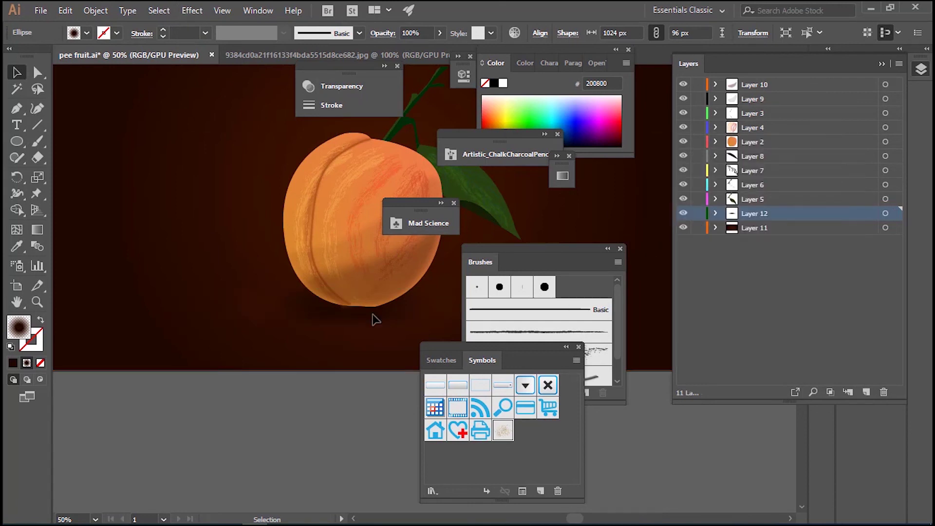
pyautogui.hotkey('ctrl', 'shift', 'a')
pyautogui.scroll(-4, 411, 320)
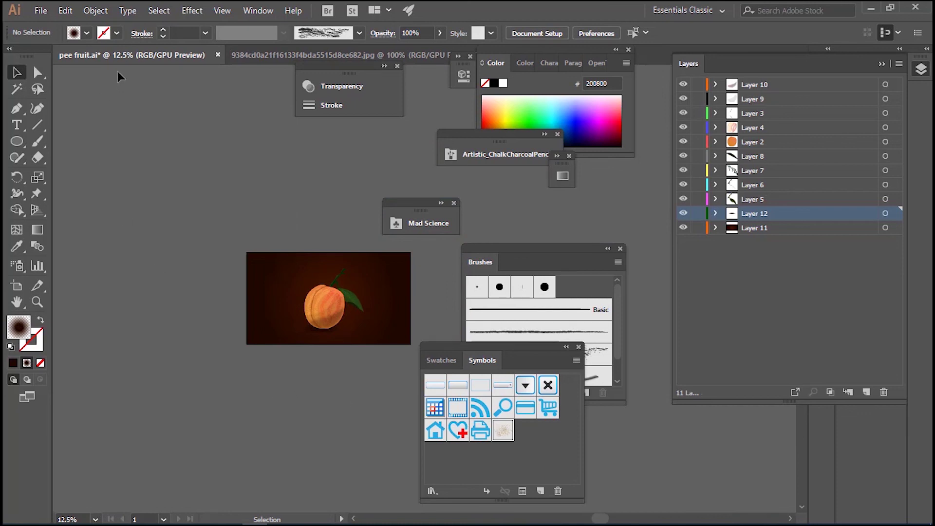
# Select the background rectangle and make its gradient start stop golden.
pyautogui.click(299, 277)
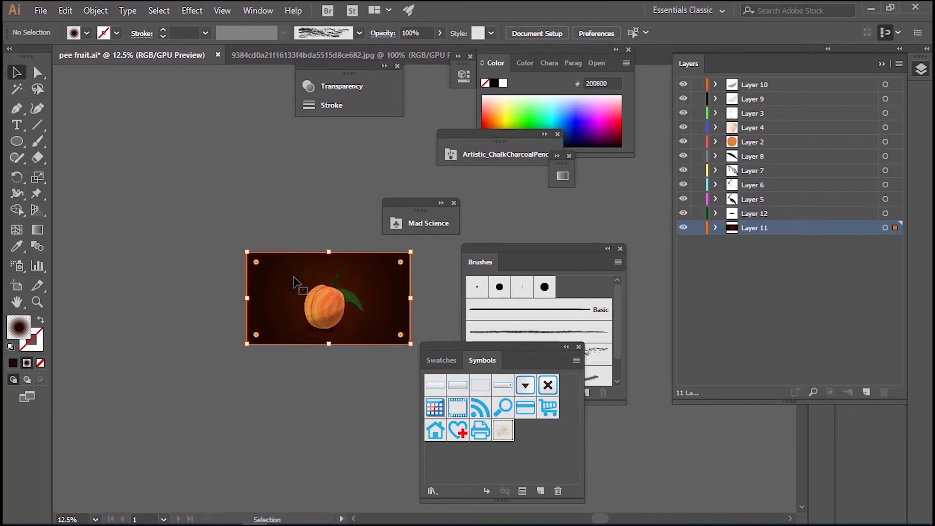
pyautogui.click(562, 175)
pyautogui.click(387, 279)
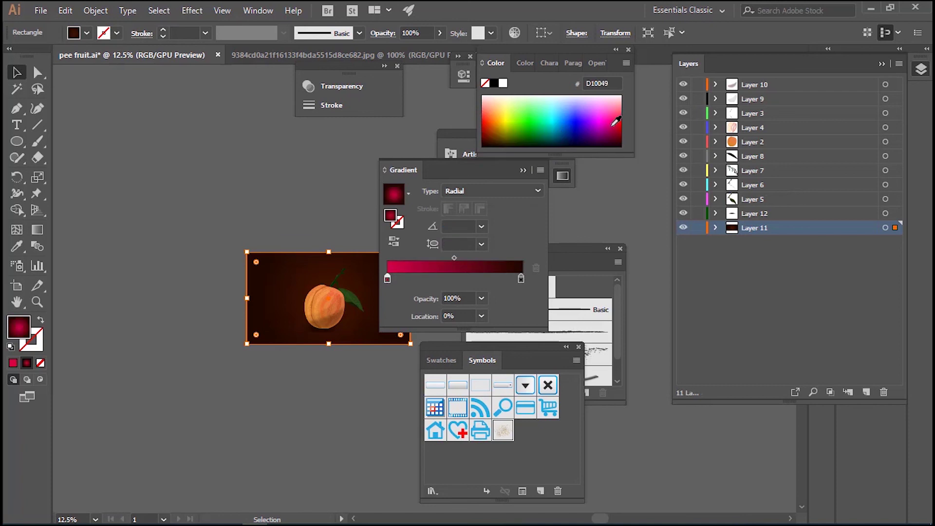
pyautogui.click(611, 122)
pyautogui.moveTo(501, 114); pyautogui.dragTo(500, 98)
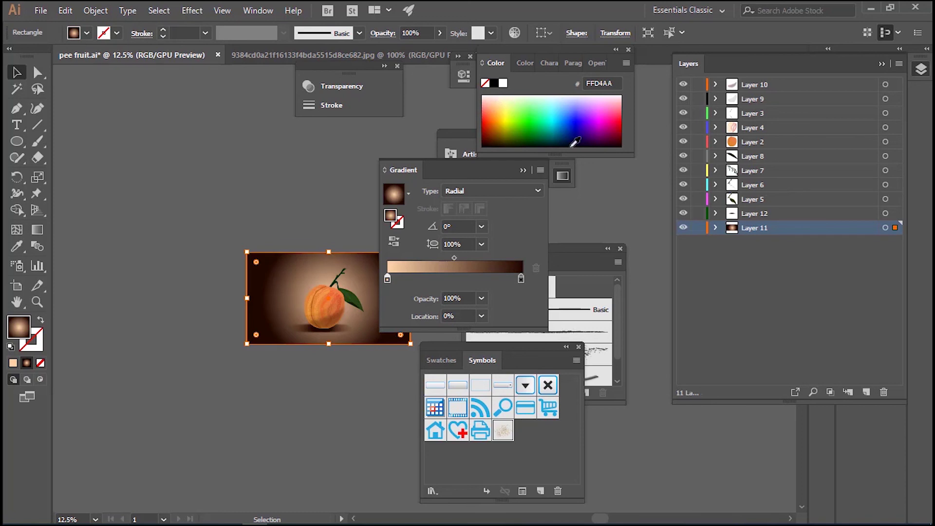
pyautogui.moveTo(499, 105); pyautogui.dragTo(499, 102)
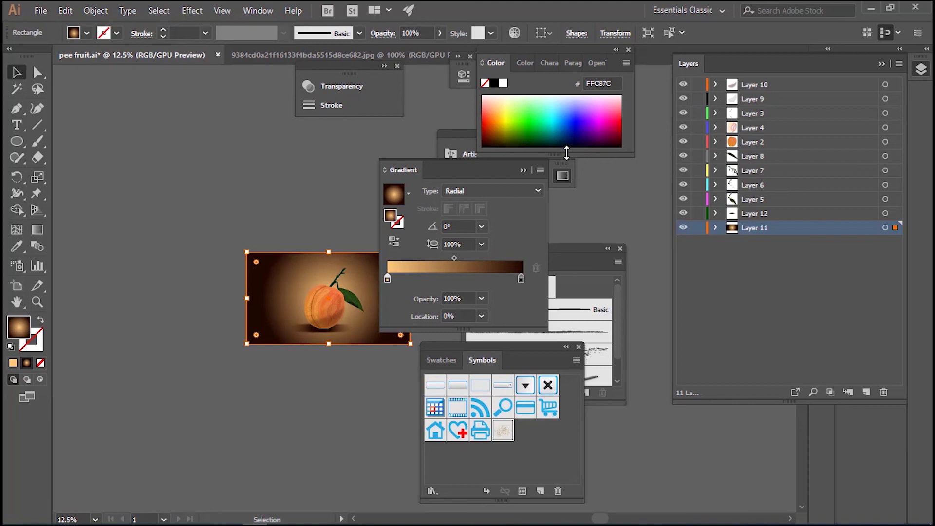
# Add a brown stop, remove the dark end stop, and enlarge the radial glow.
pyautogui.click(490, 280)
pyautogui.moveTo(521, 280)
pyautogui.mouseDown()
pyautogui.moveTo(509, 297)
pyautogui.moveTo(523, 279)
pyautogui.mouseUp()
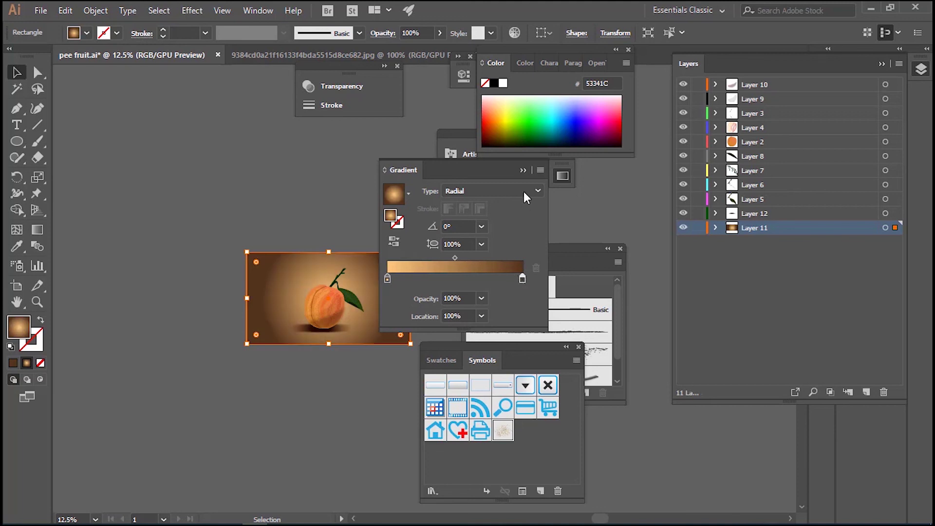
pyautogui.click(523, 171)
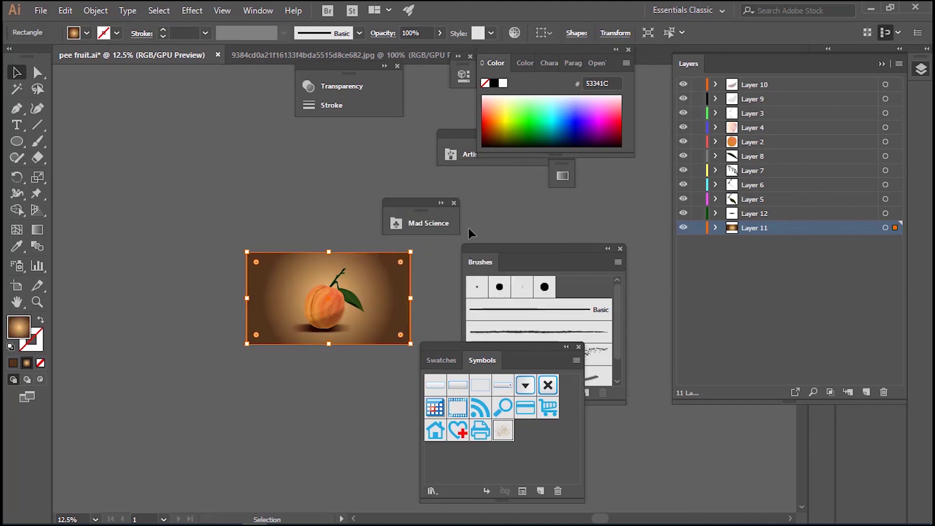
pyautogui.click(38, 231)
pyautogui.moveTo(395, 298); pyautogui.dragTo(426, 299)
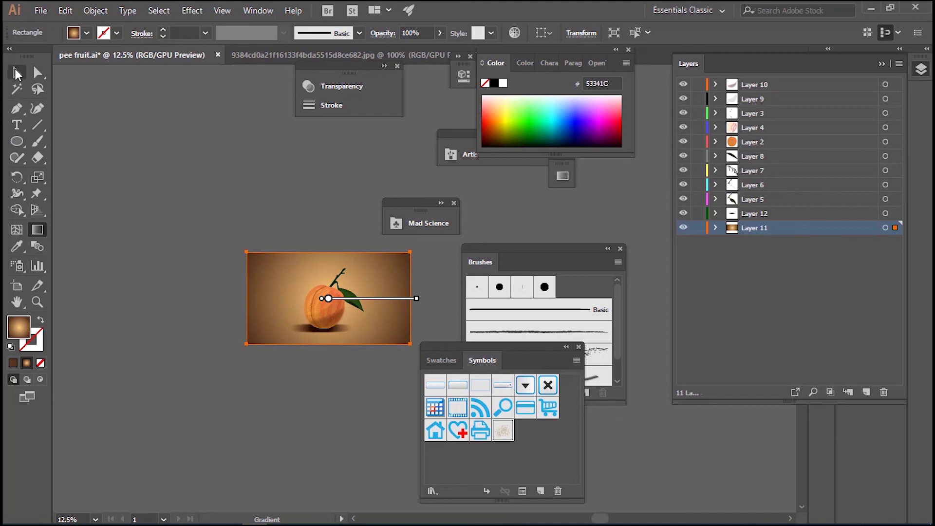
# Set the shadow ellipse's opacity to 100%.
pyautogui.press('v')
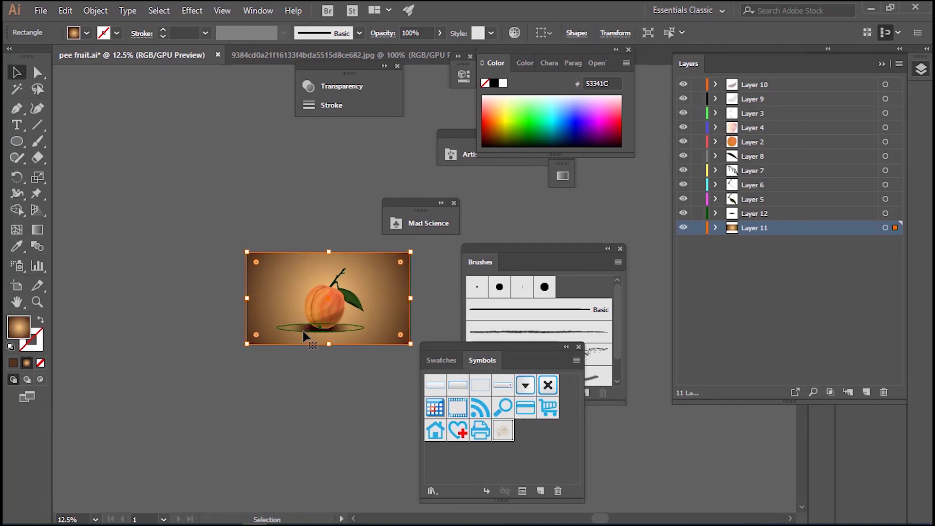
pyautogui.click(304, 332)
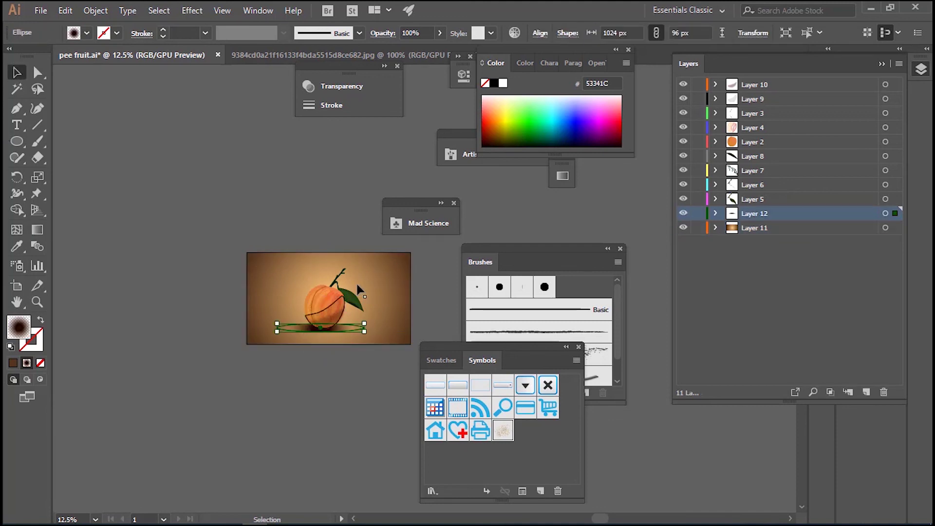
pyautogui.click(441, 34)
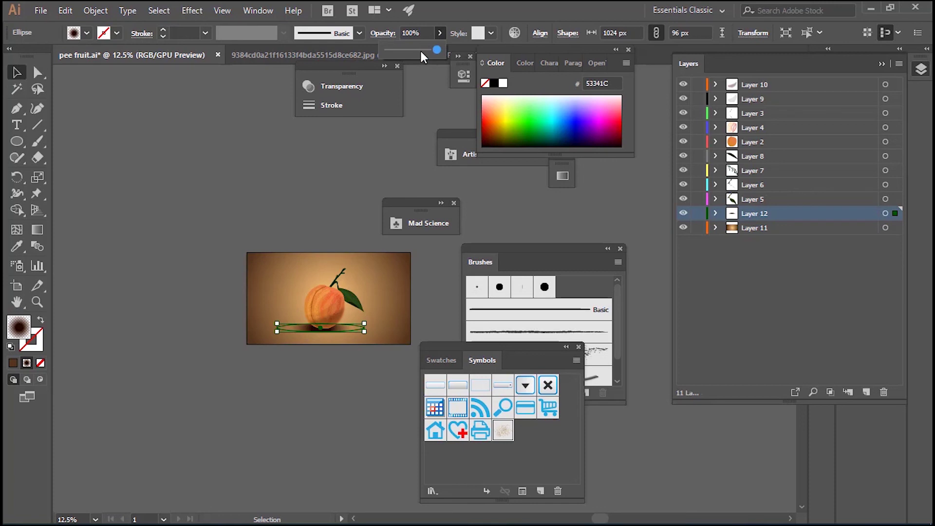
pyautogui.click(267, 211)
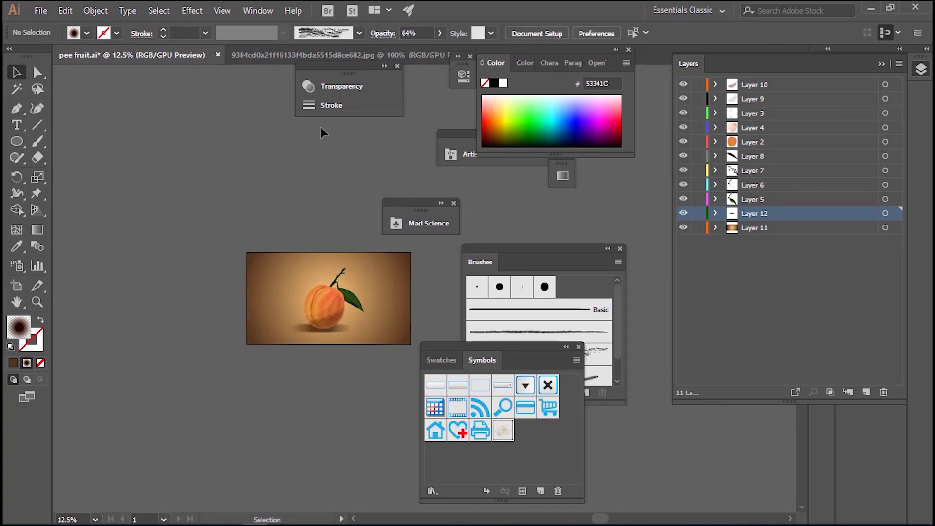
pyautogui.click(440, 33)
pyautogui.moveTo(418, 50); pyautogui.dragTo(458, 57)
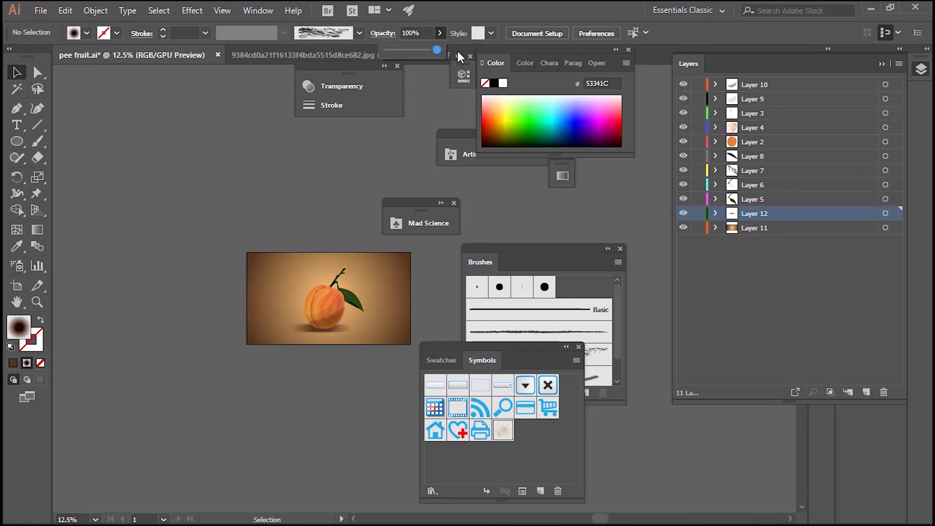
pyautogui.click(305, 333)
pyautogui.click(440, 33)
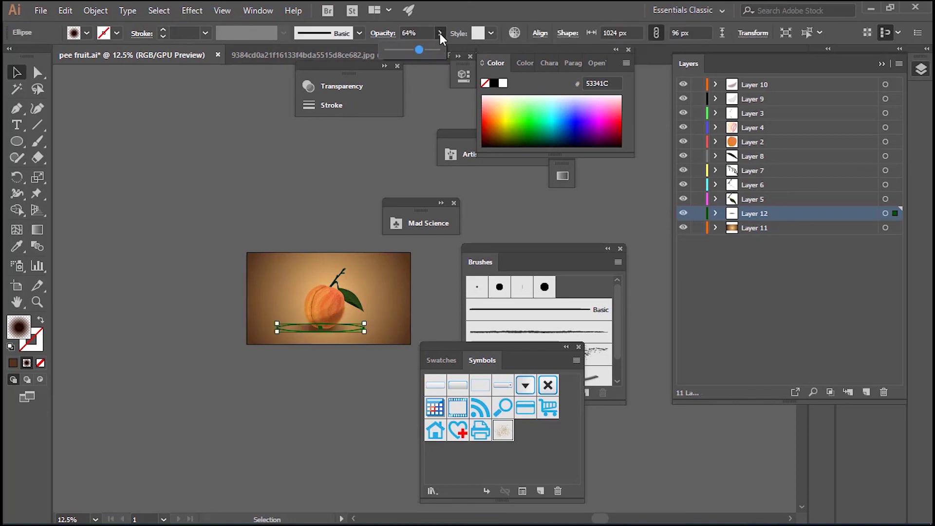
pyautogui.moveTo(422, 54); pyautogui.dragTo(439, 57)
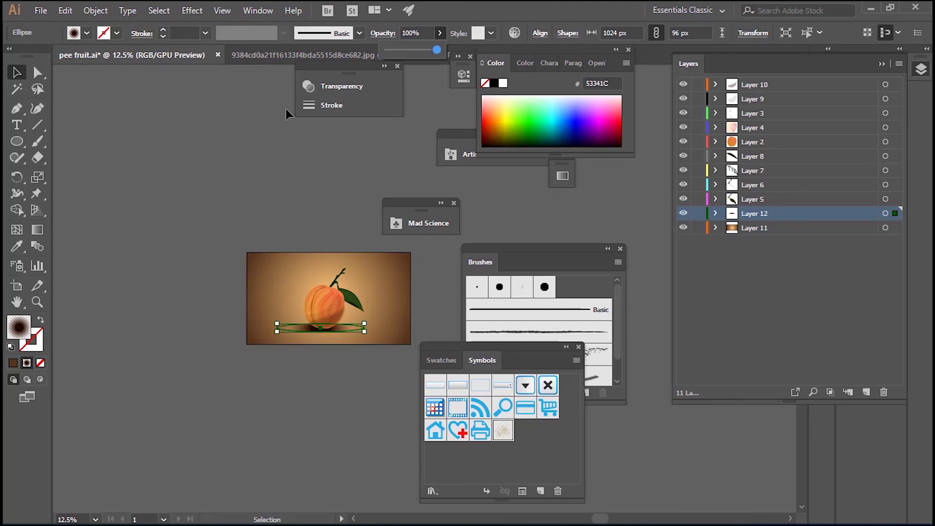
pyautogui.click(309, 210)
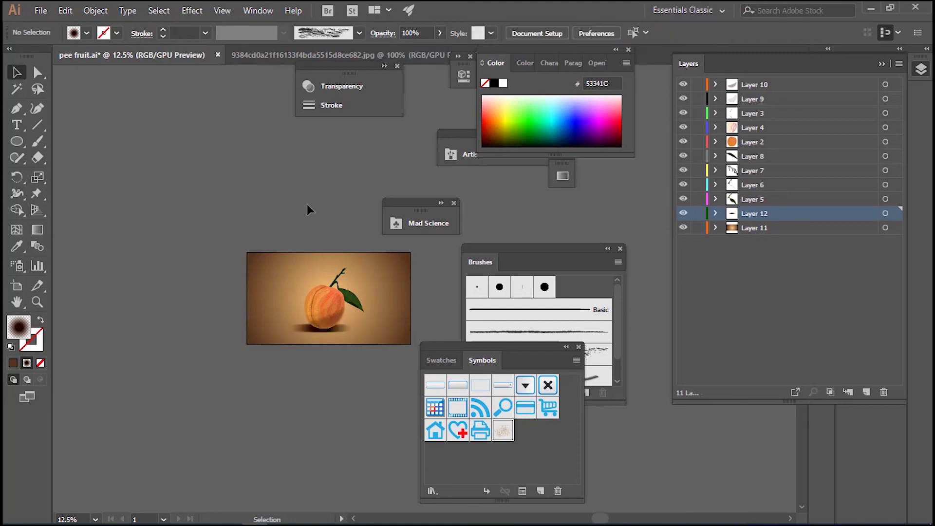
# Apply a Gaussian Blur of about 17.3 pixels to the shadow ellipse.
pyautogui.click(299, 330)
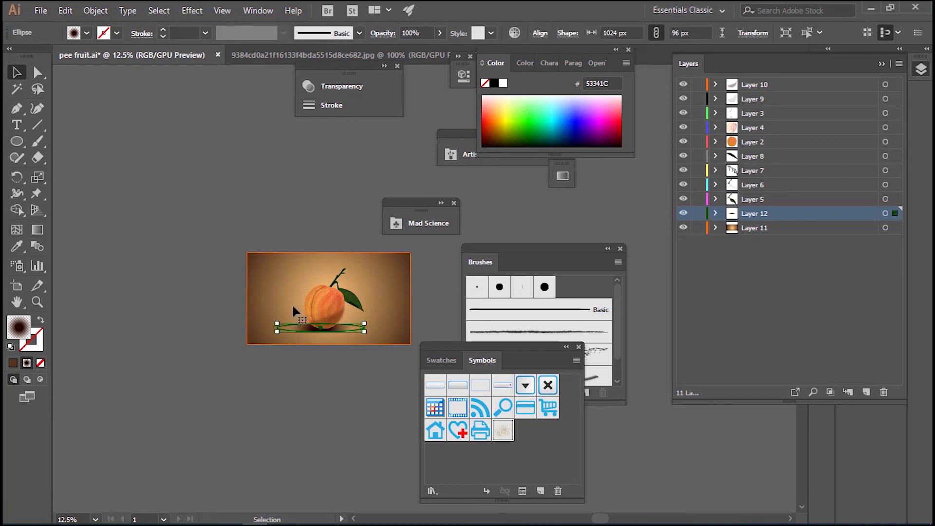
pyautogui.click(192, 11)
pyautogui.moveTo(206, 238)
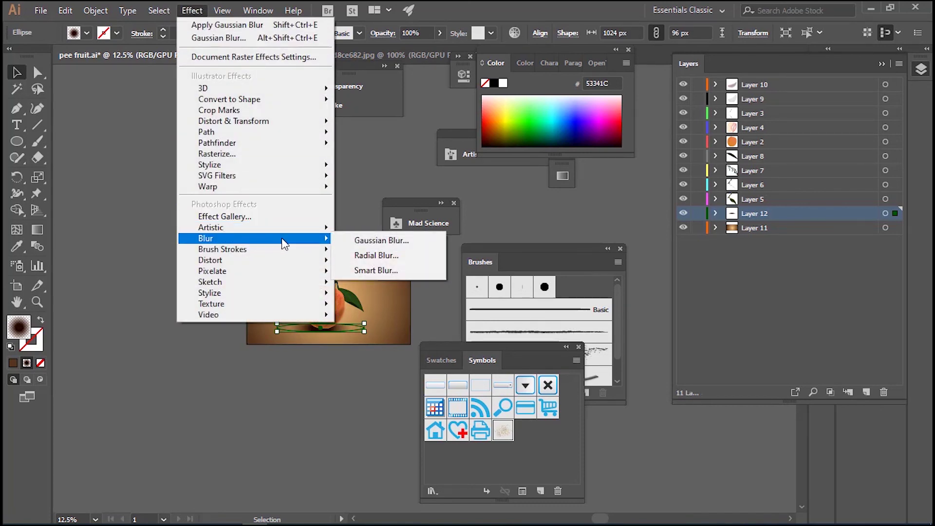
pyautogui.click(374, 241)
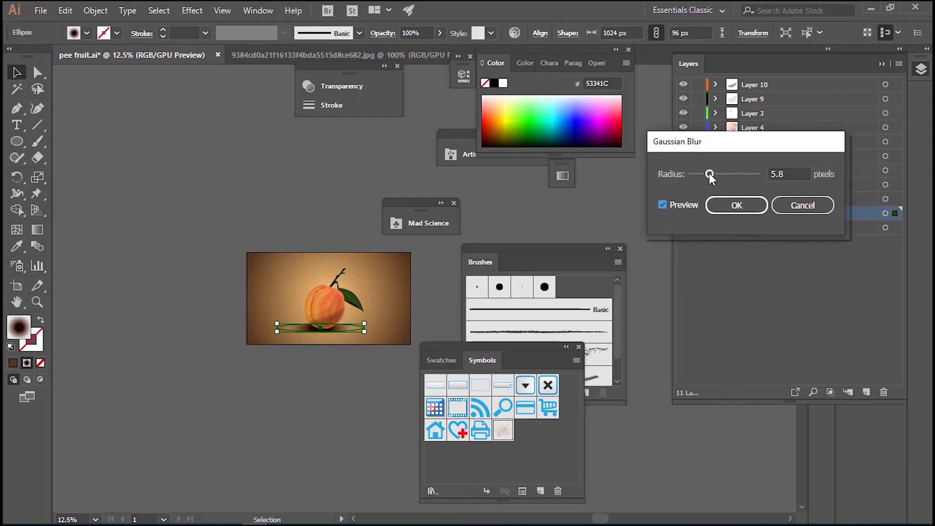
pyautogui.moveTo(717, 178); pyautogui.dragTo(721, 183)
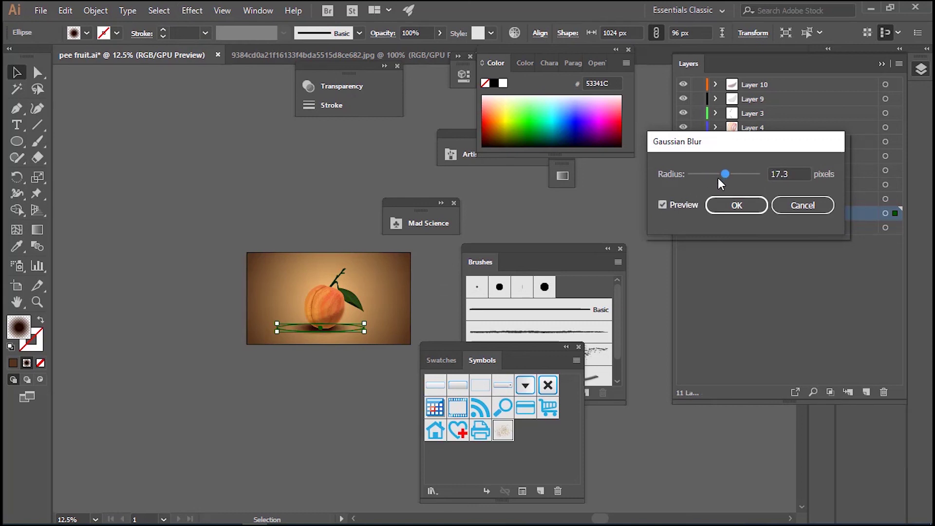
pyautogui.click(718, 208)
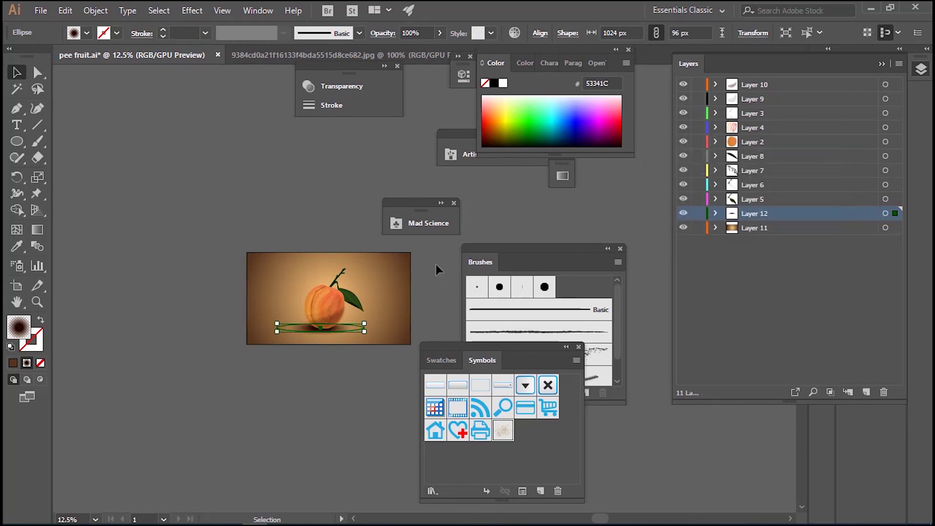
pyautogui.click(359, 243)
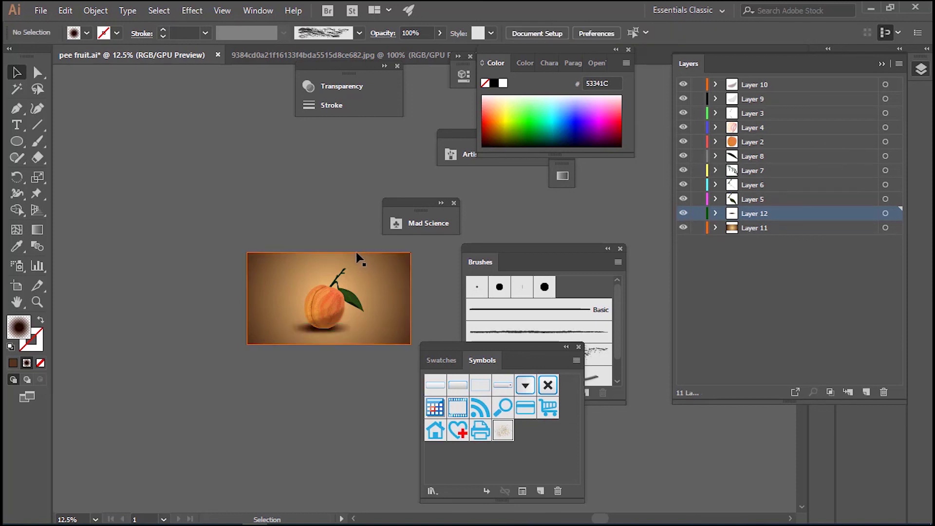
# Open Export As to save the artwork as JPEG 'pee fruit' on Local Disk (D:).
pyautogui.click(41, 12)
pyautogui.click(82, 126)
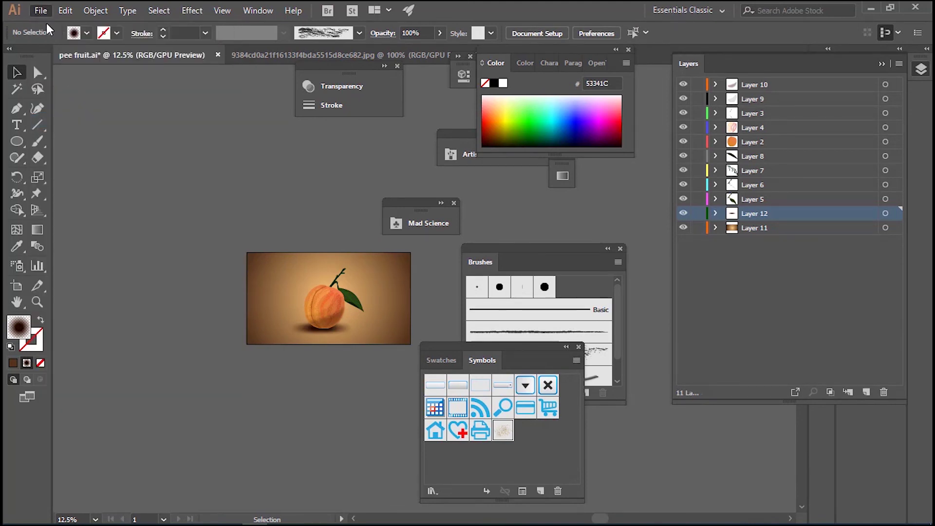
pyautogui.click(40, 10)
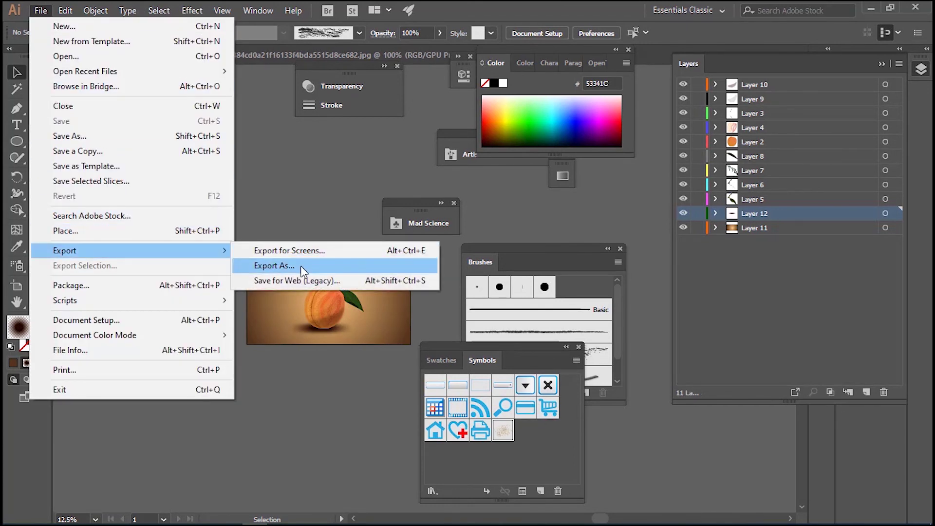
pyautogui.moveTo(127, 251)
pyautogui.click(301, 266)
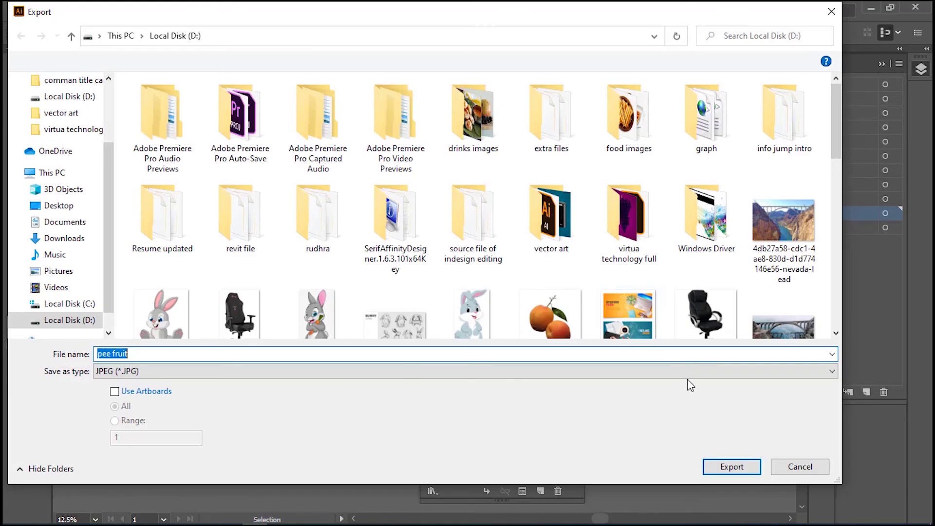
pyautogui.moveTo(836, 145)
pyautogui.mouseDown()
pyautogui.moveTo(833, 181)
pyautogui.moveTo(831, 145)
pyautogui.mouseUp()
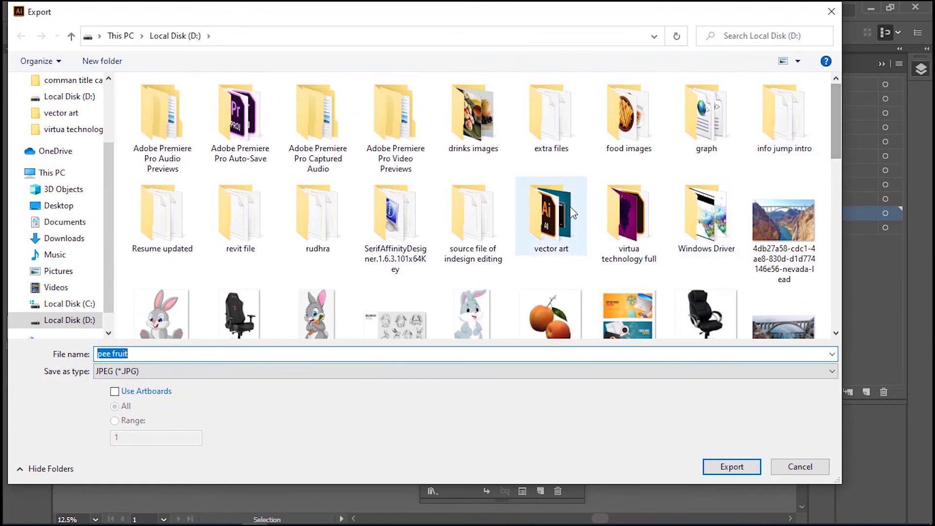